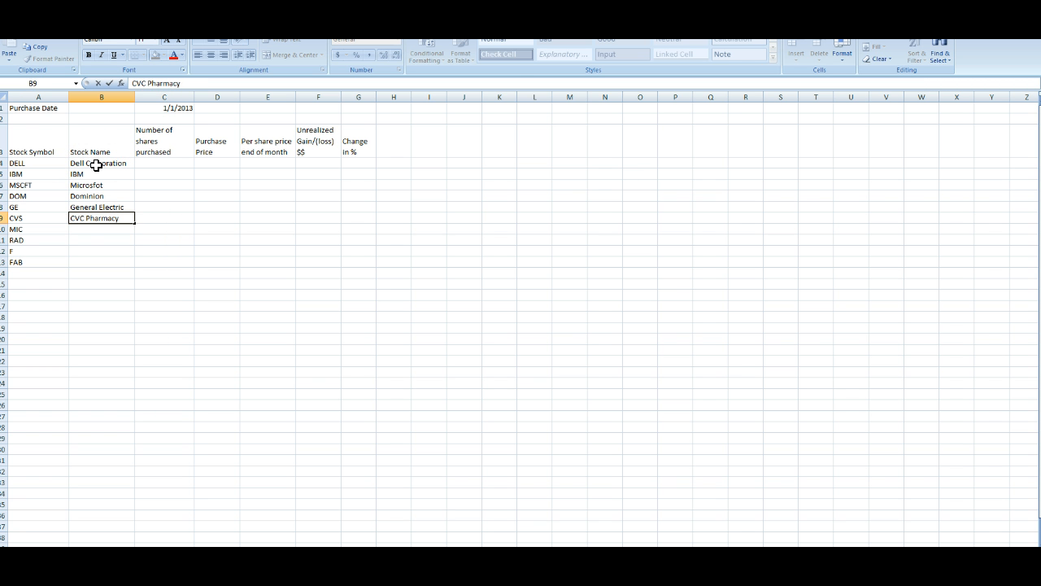
Step: Enter Macy's as the stock name for the MIC symbol
key(Return)
text(M)
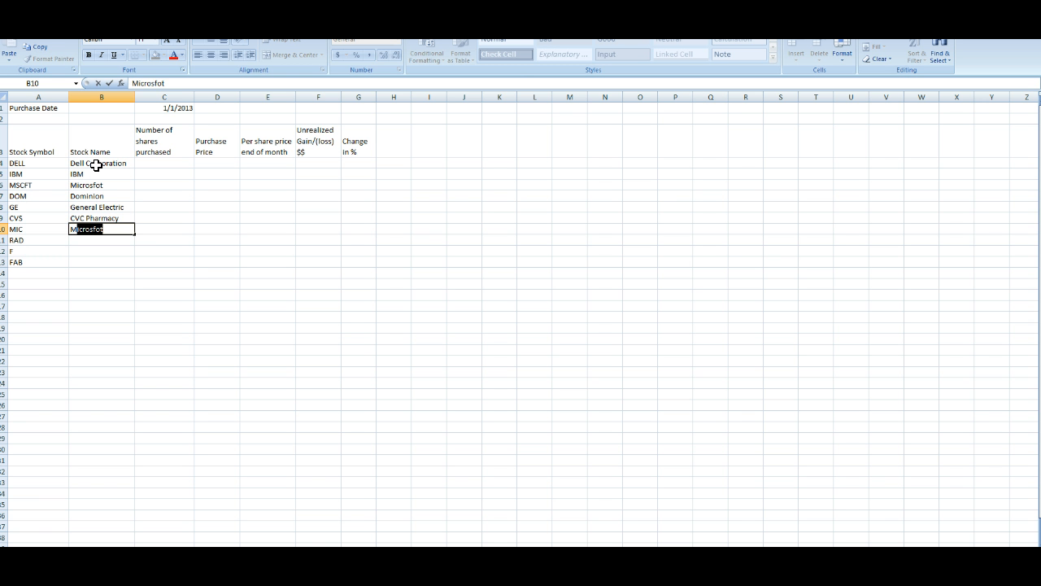
key(BackSpace)
text(acy's)
key(Return)
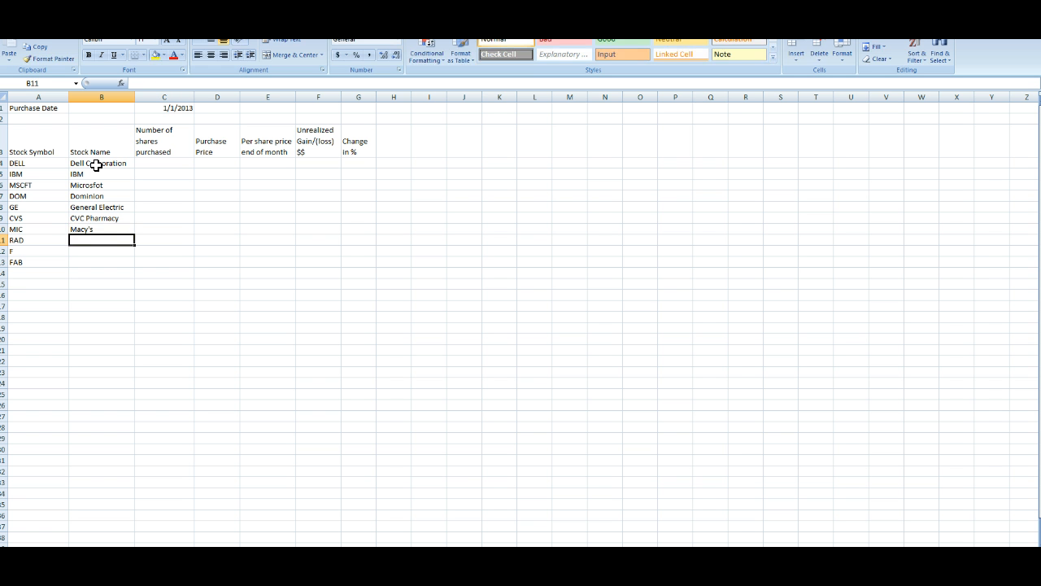
Step: Enter Rite Aid and Ford Motor as the stock names for RAD and F
text(Rite Aid)
key(Return)
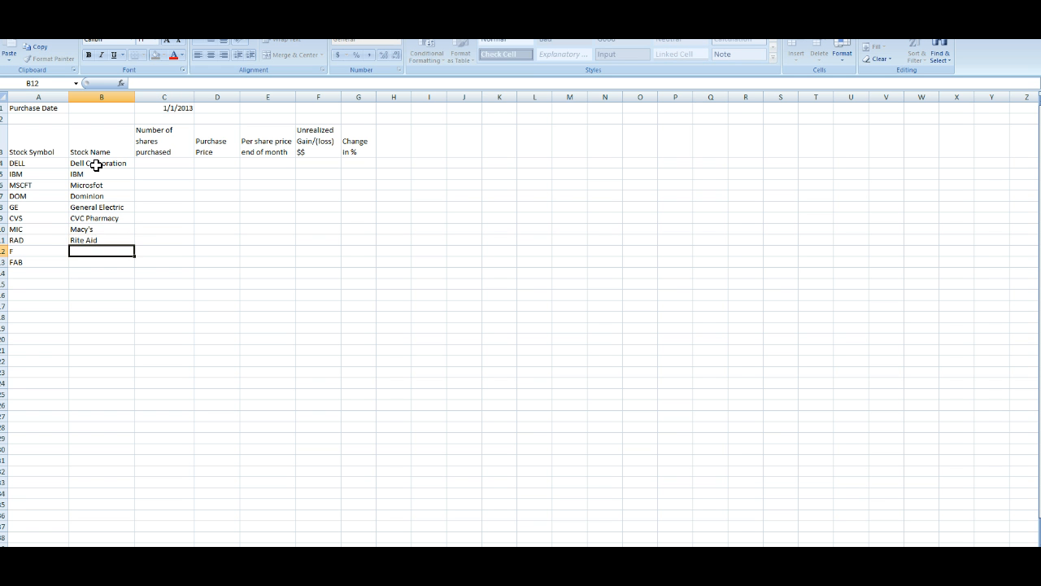
text(Ford Motor)
key(Return)
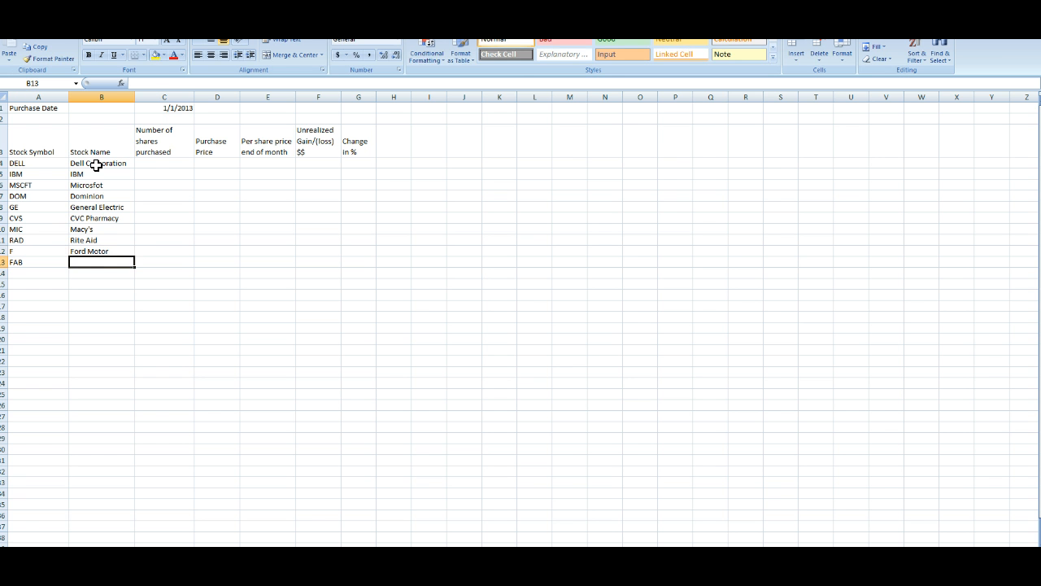
Step: Enter Facebook for FAB and correct the MSCFT stock name to Microsoft
text(Facebook)
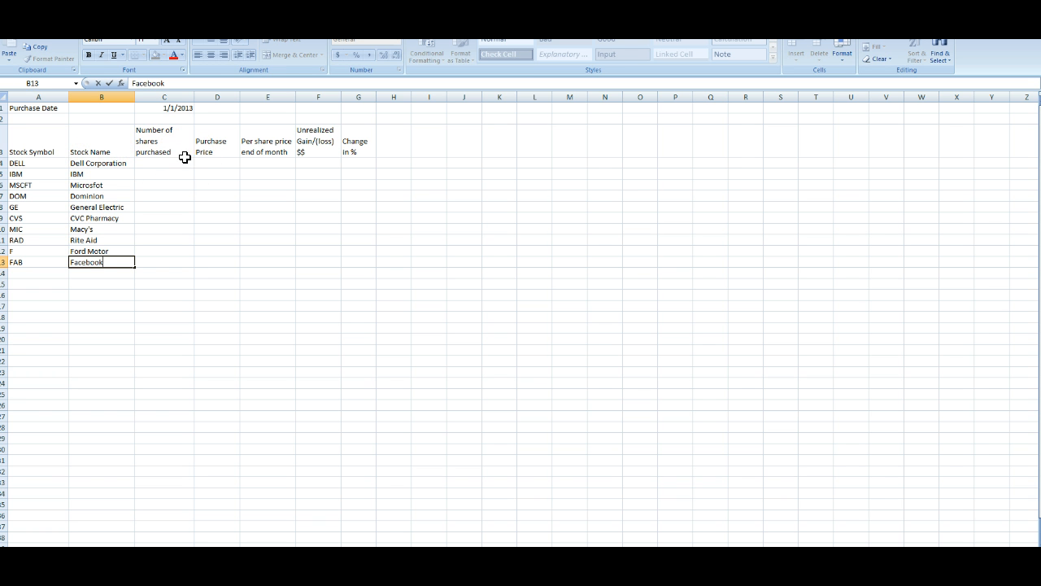
click(92, 184)
text(Mi)
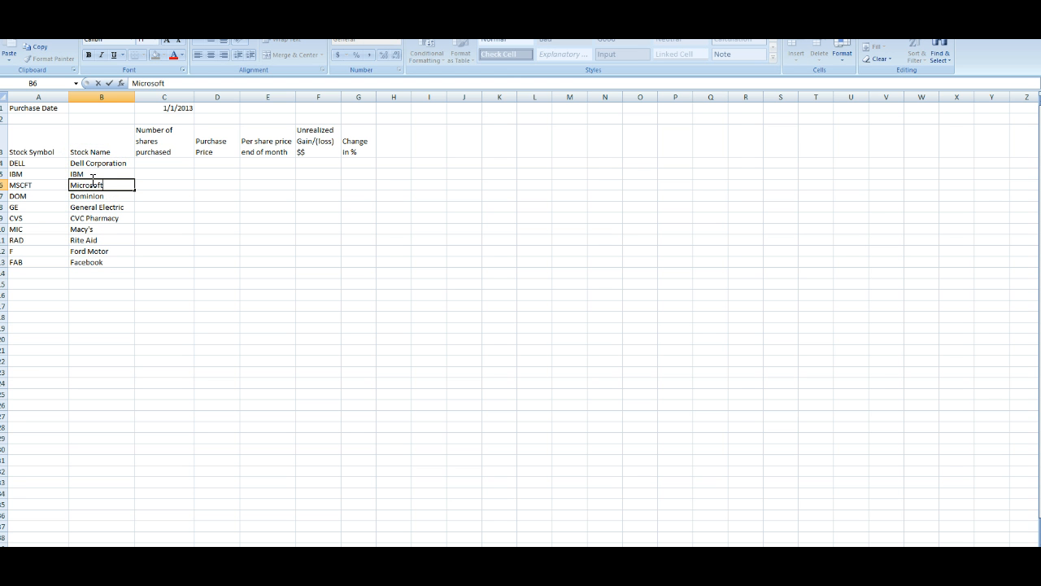
key(Return)
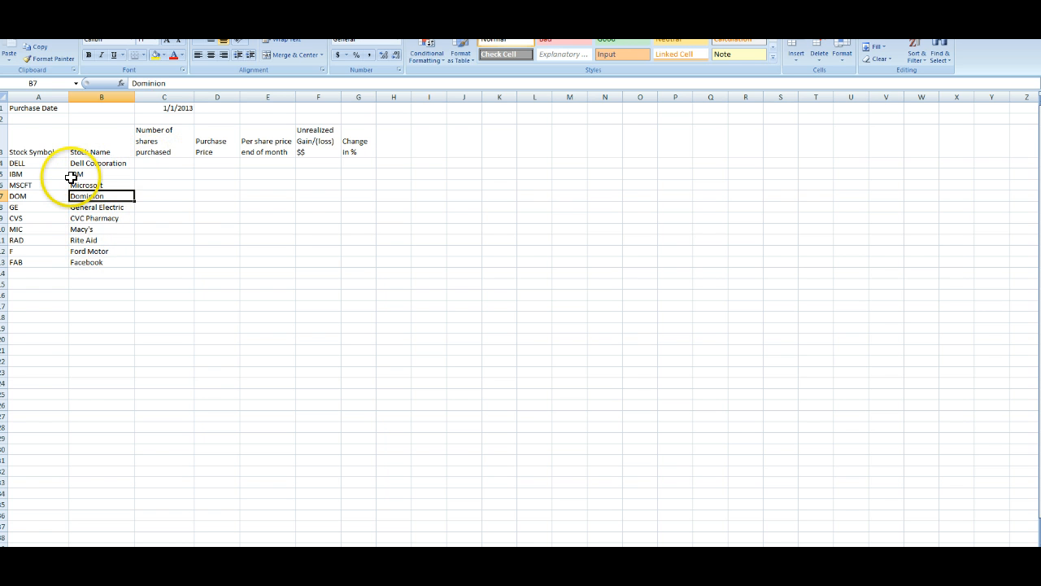
click(159, 163)
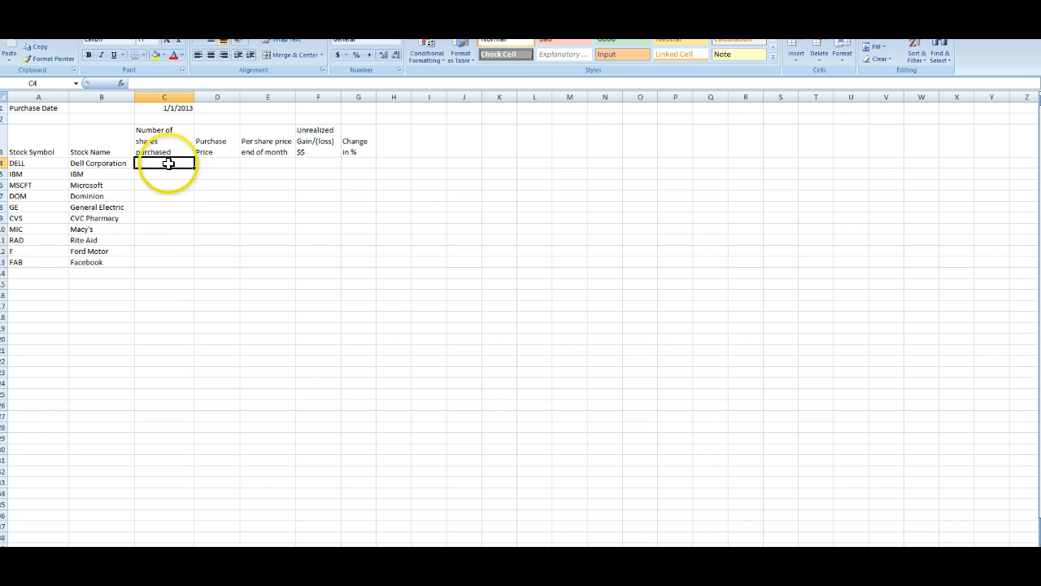
click(137, 261)
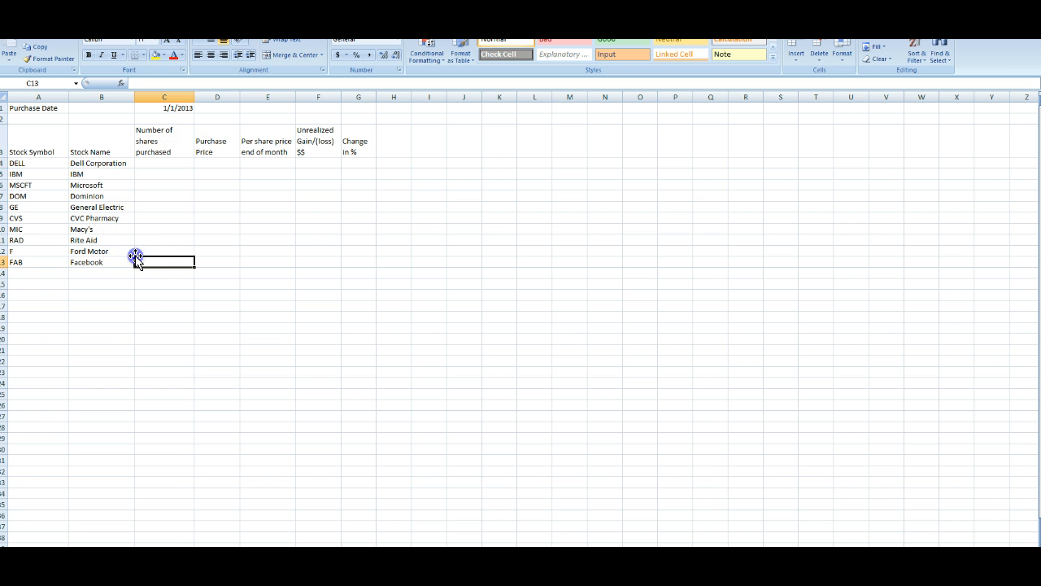
click(149, 249)
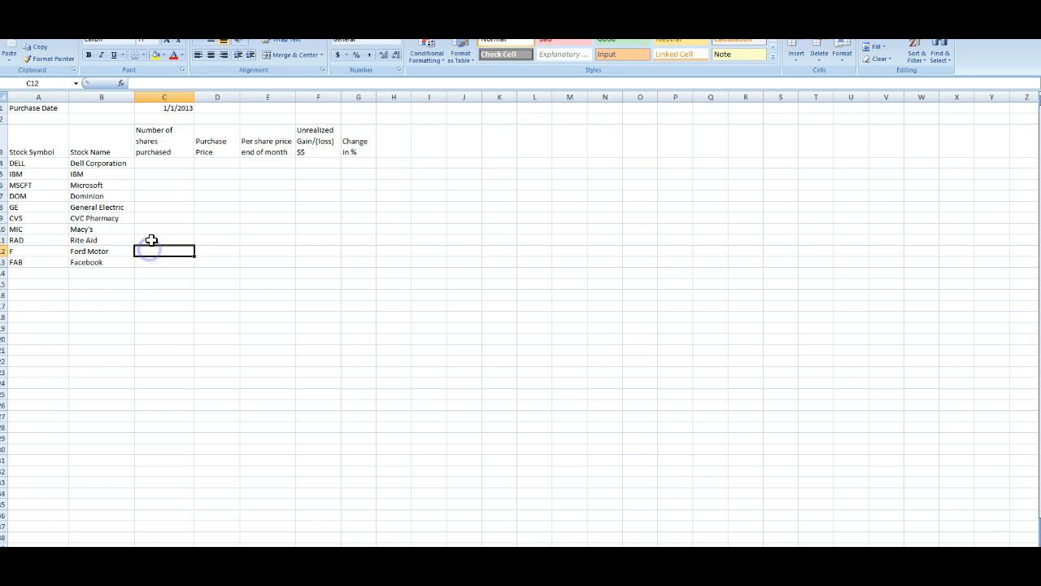
click(152, 162)
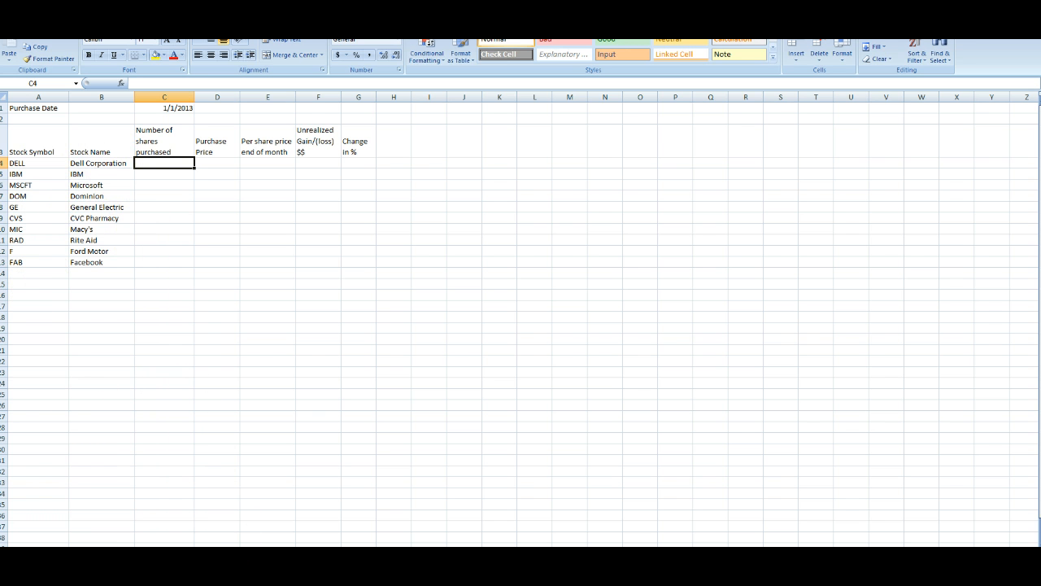
Step: Switch to Yahoo Finance and look up the symbol for Dell Computers
click(217, 560)
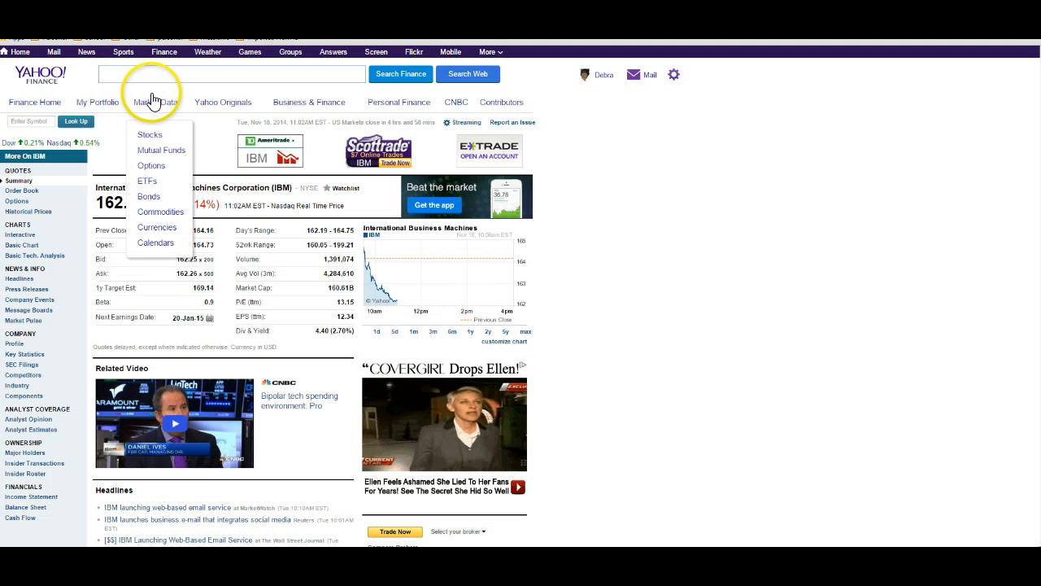
mouse_move(88, 106)
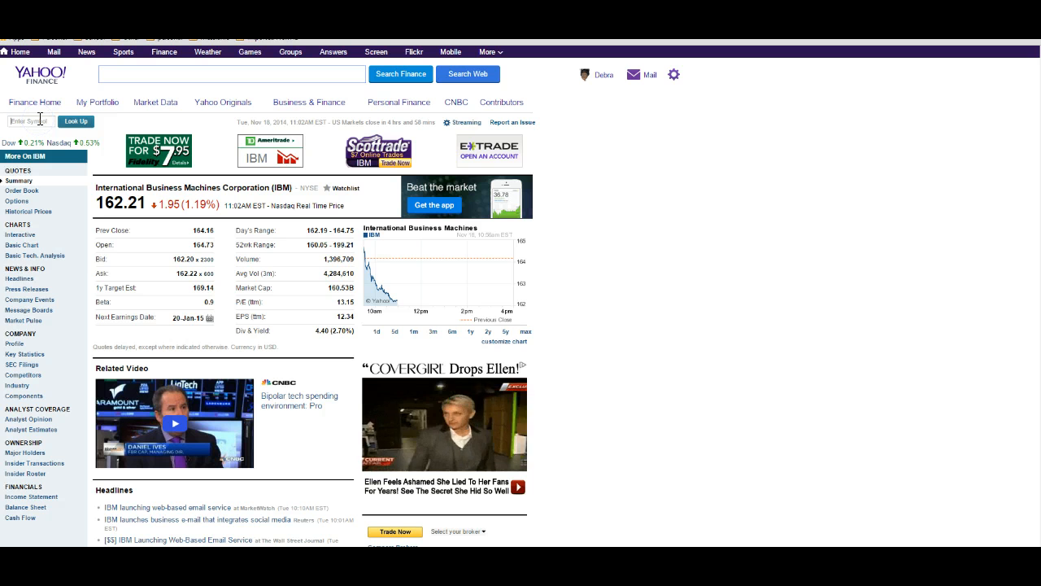
text(Dell)
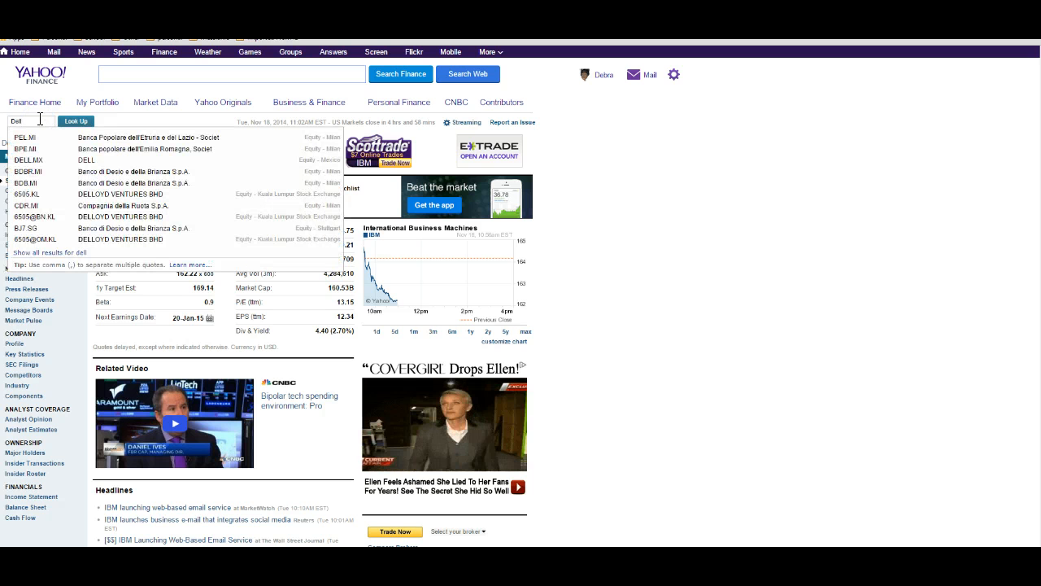
click(40, 125)
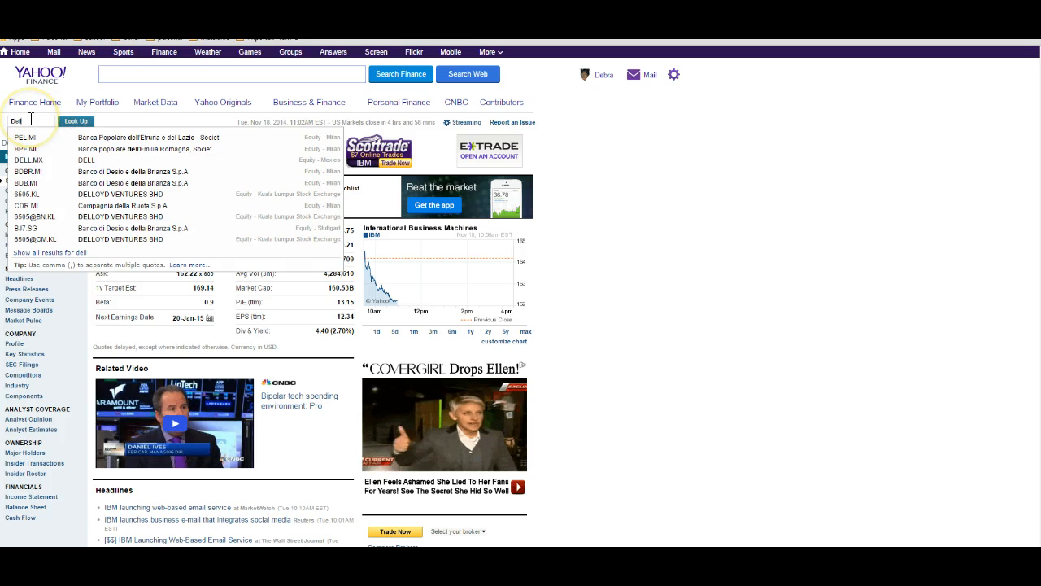
drag(30, 119, 12, 120)
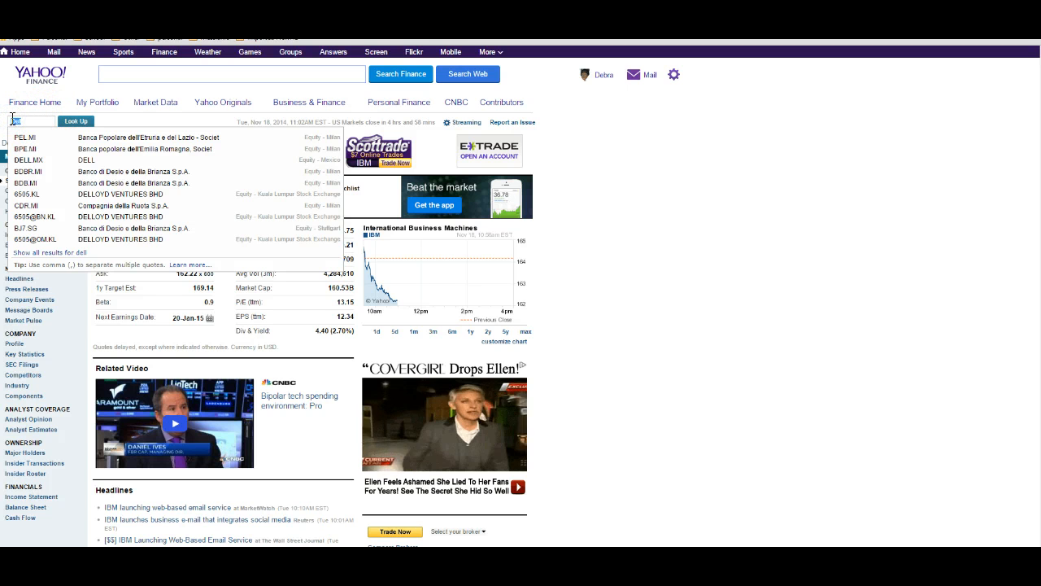
text(d)
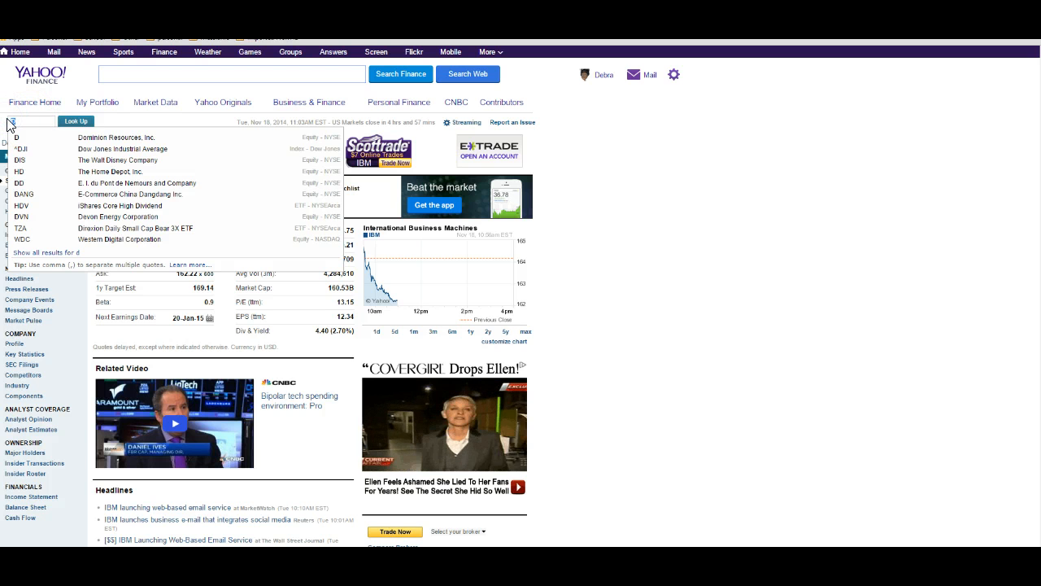
text(Computers)
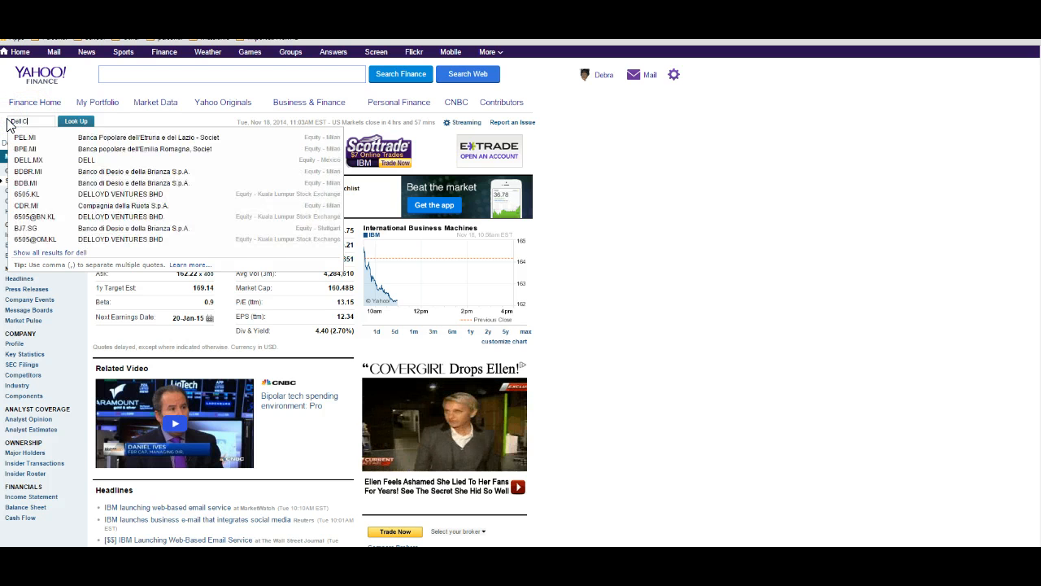
click(77, 123)
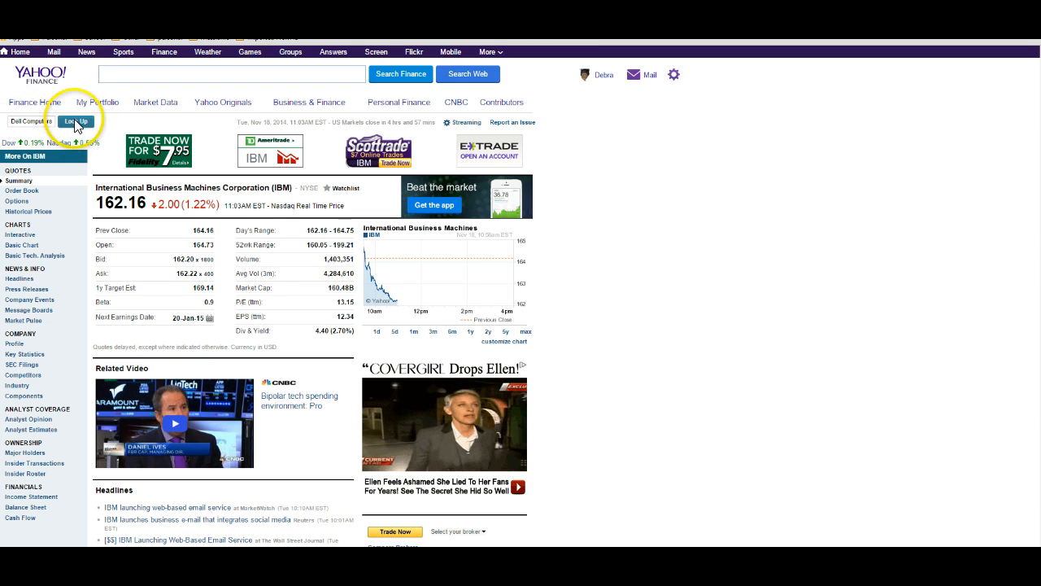
Step: Search the symbol lookup again for Dell Corporation
click(45, 213)
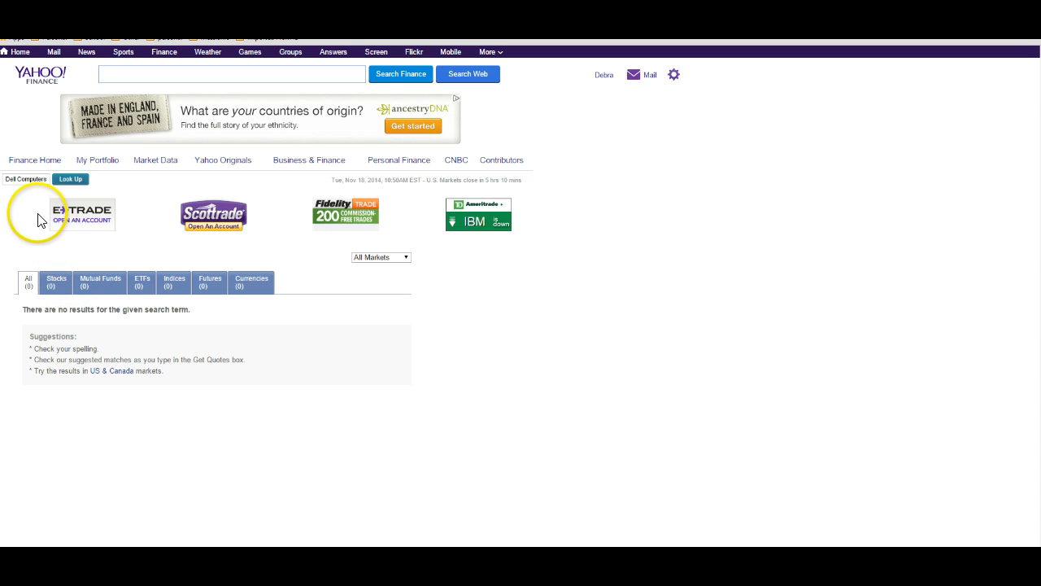
drag(47, 179, 2, 178)
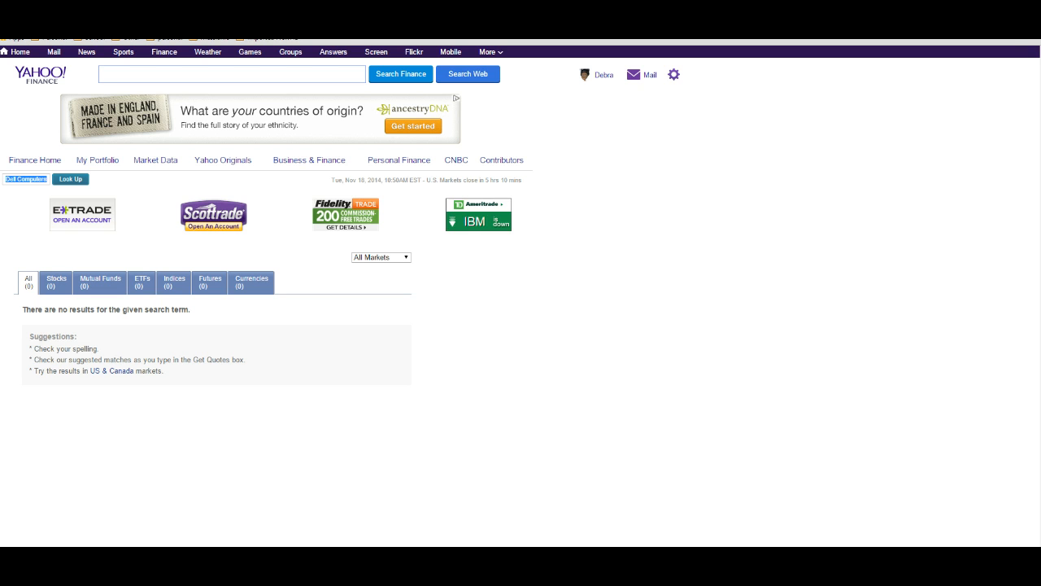
text(Dell)
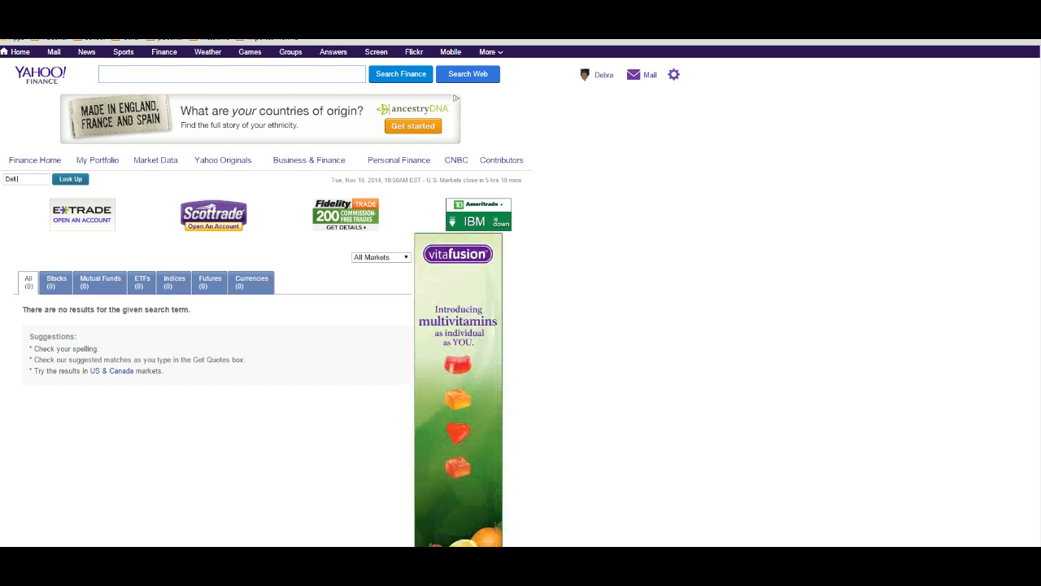
text( Corporation)
click(67, 177)
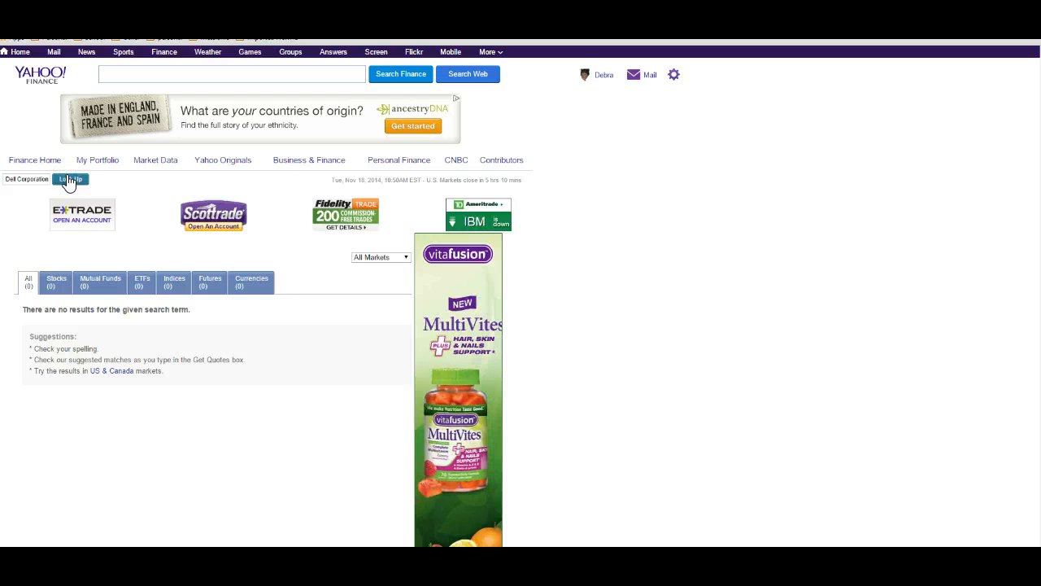
Step: Go back to the Yahoo Finance home page
click(60, 184)
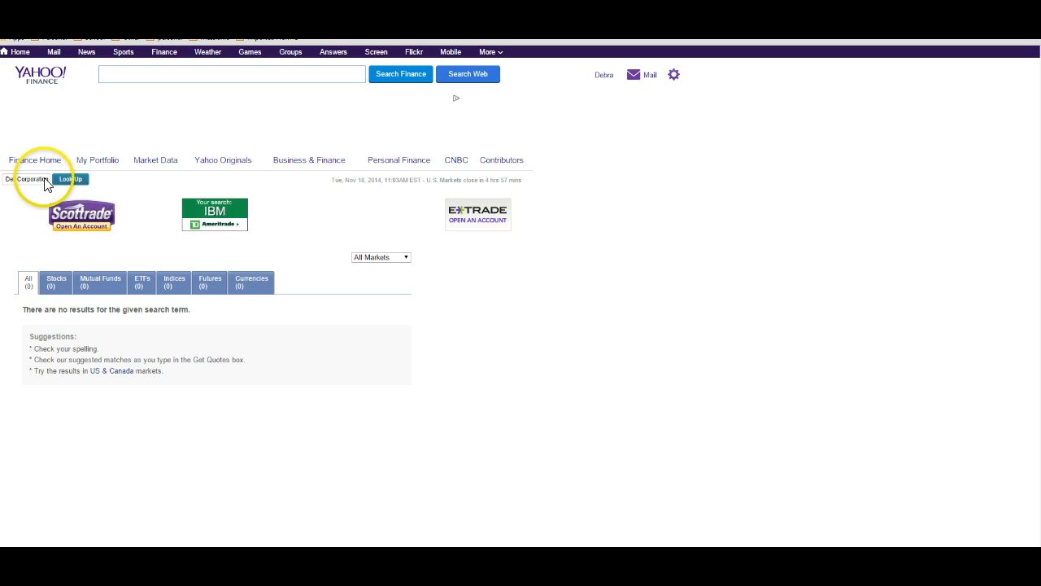
drag(49, 178, 13, 179)
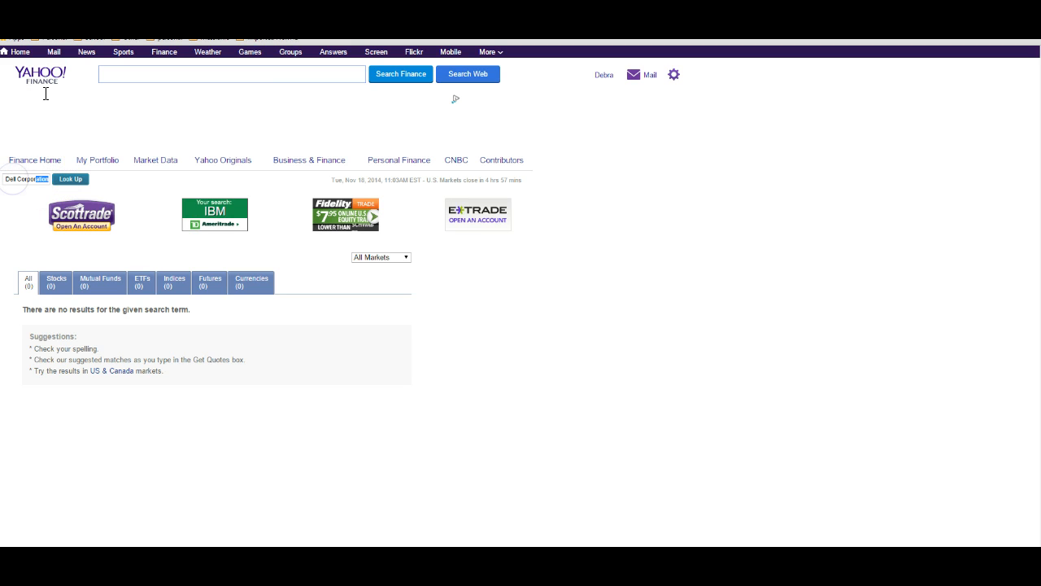
click(14, 159)
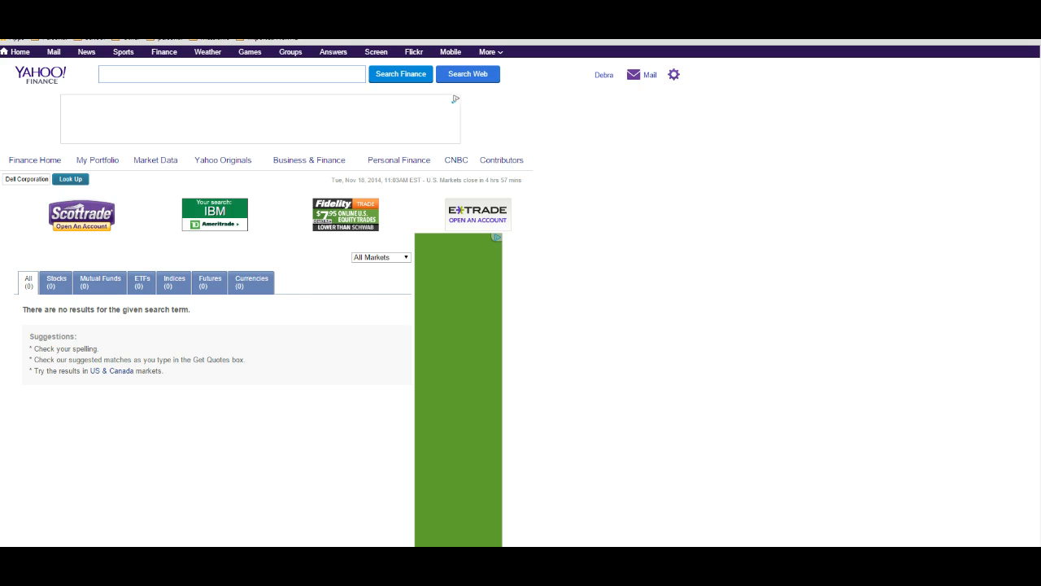
click(446, 516)
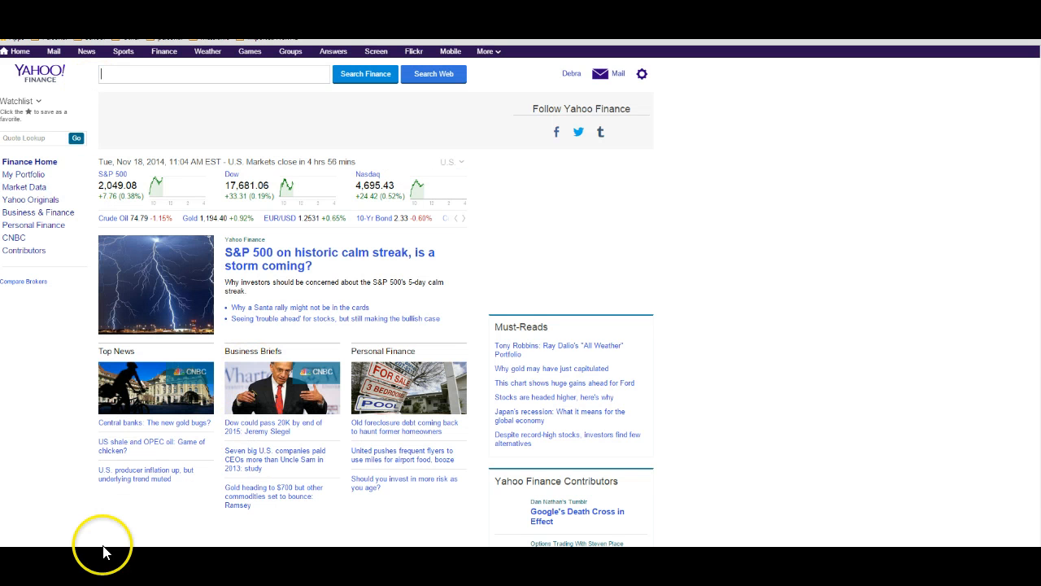
Step: Check the DELL symbol in the spreadsheet and return to the browser
click(198, 560)
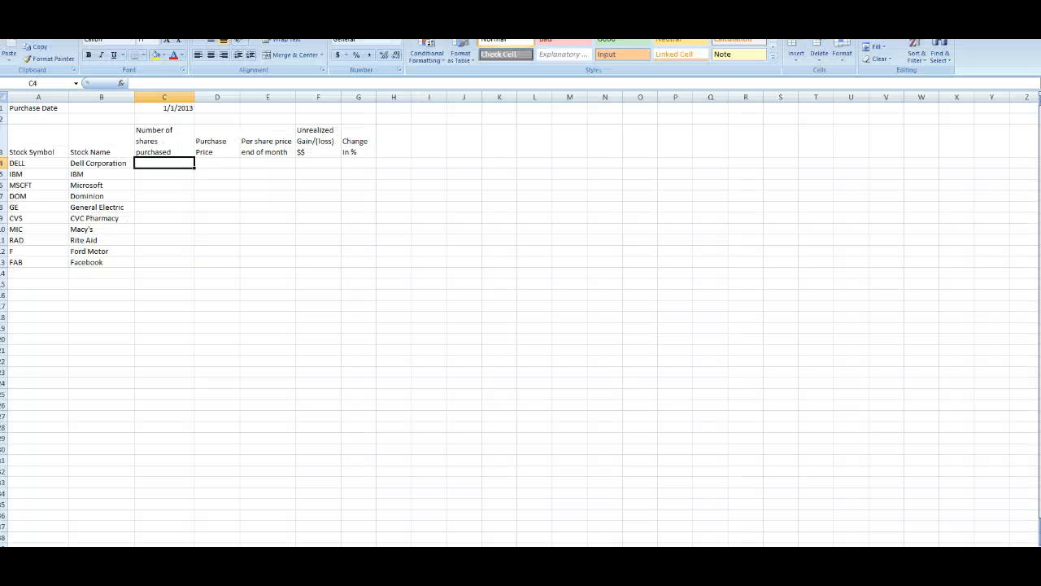
click(15, 163)
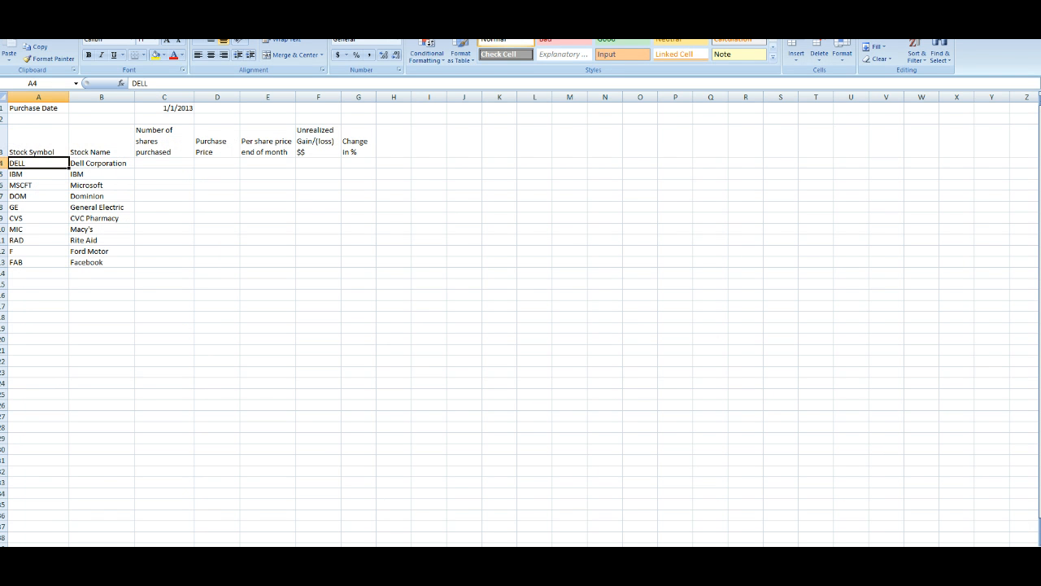
click(106, 560)
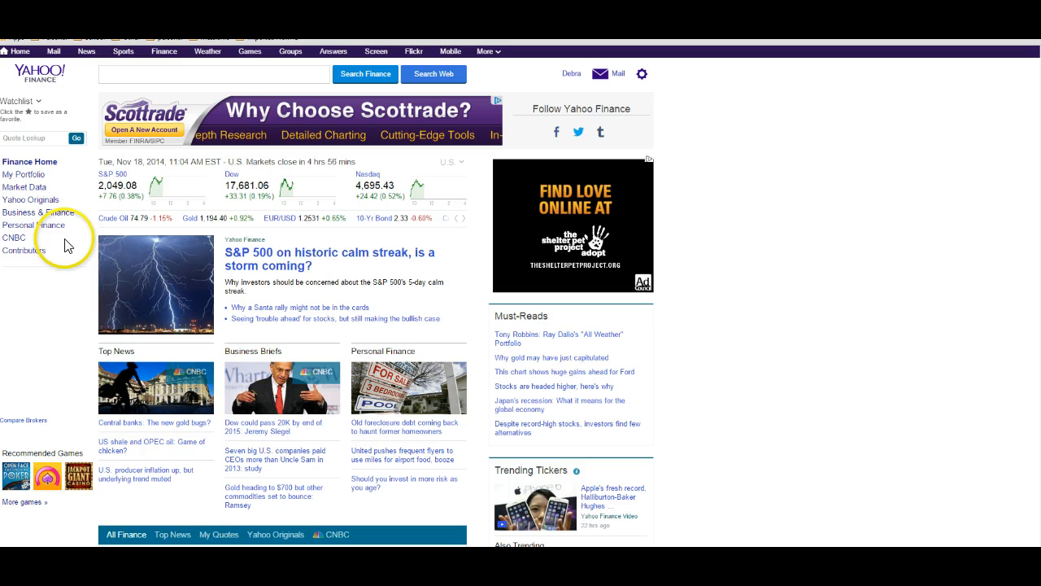
Step: Look up the symbol for The Boeing Company using the quote lookup and open its quote
click(24, 137)
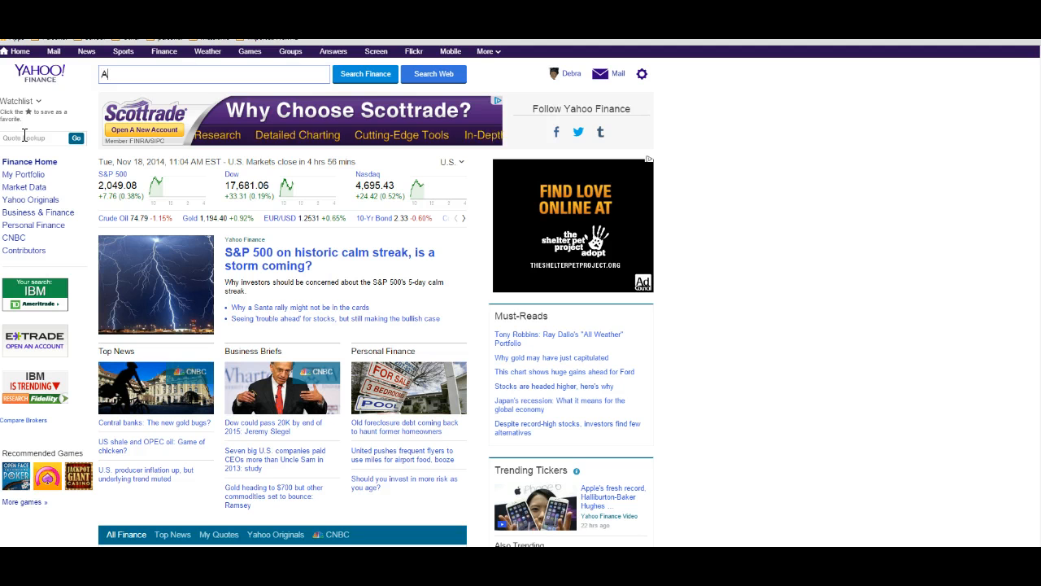
key(BackSpace)
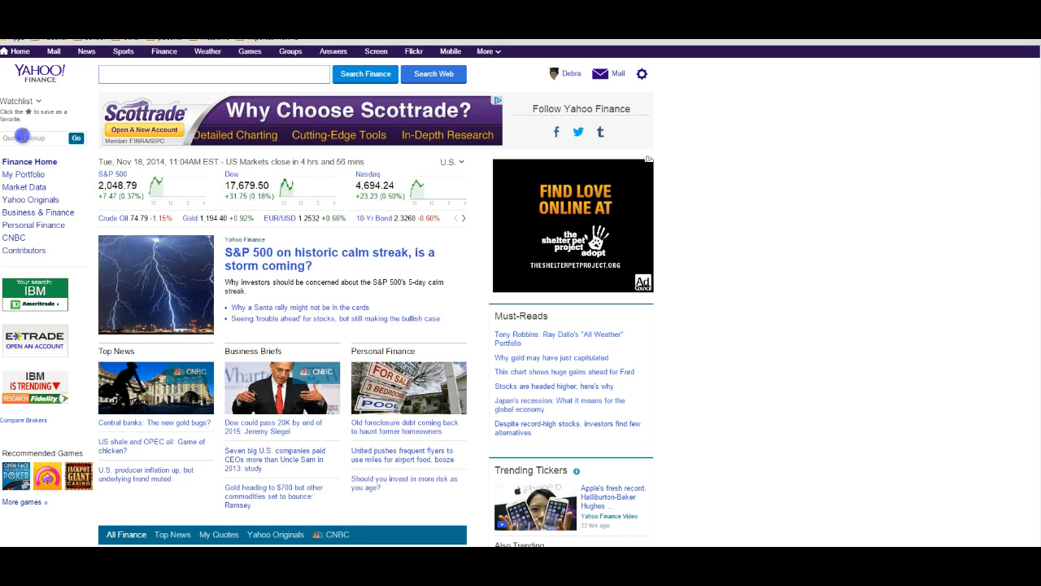
click(22, 136)
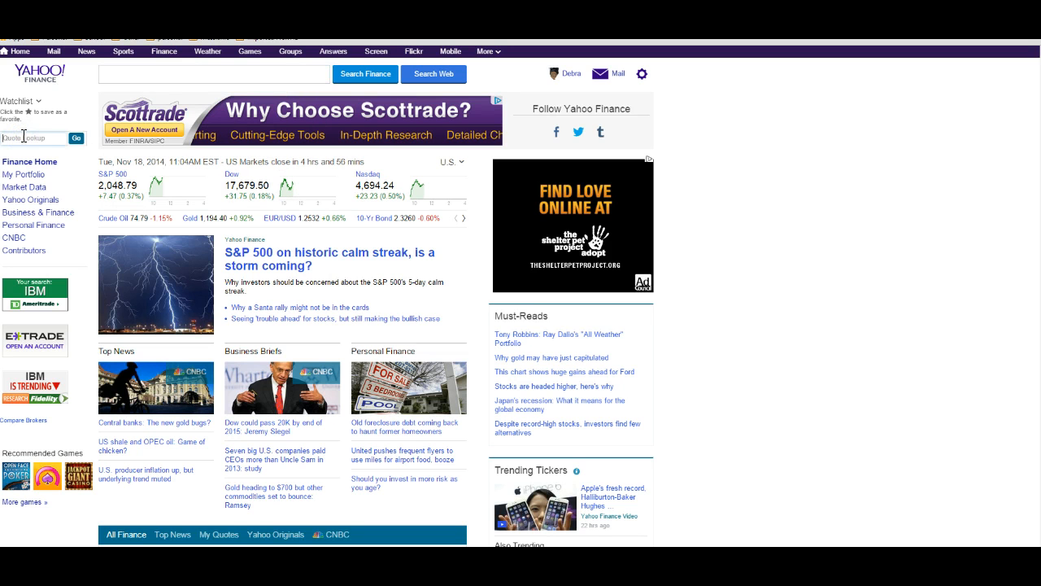
text(c)
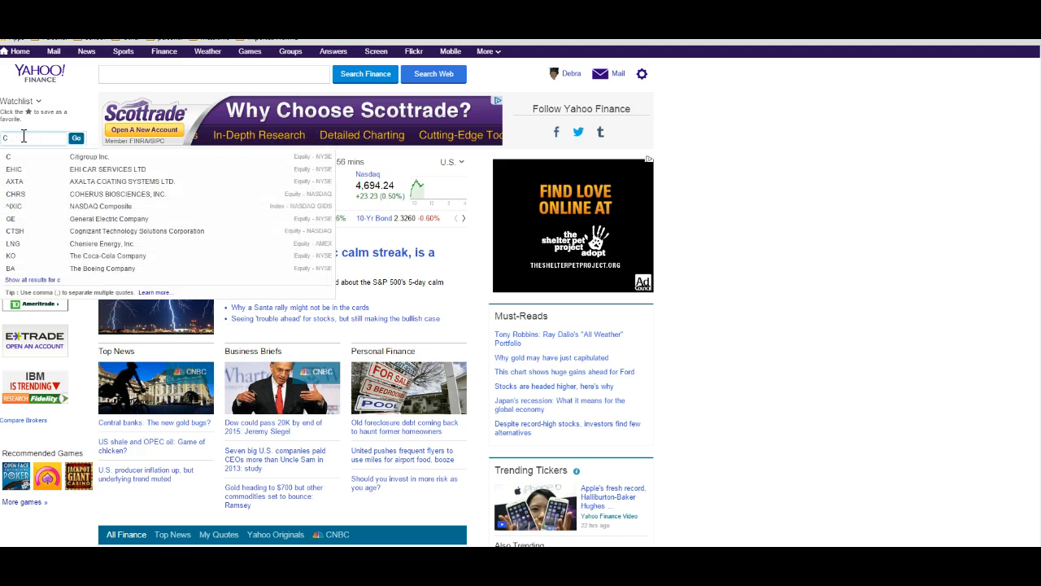
text(h)
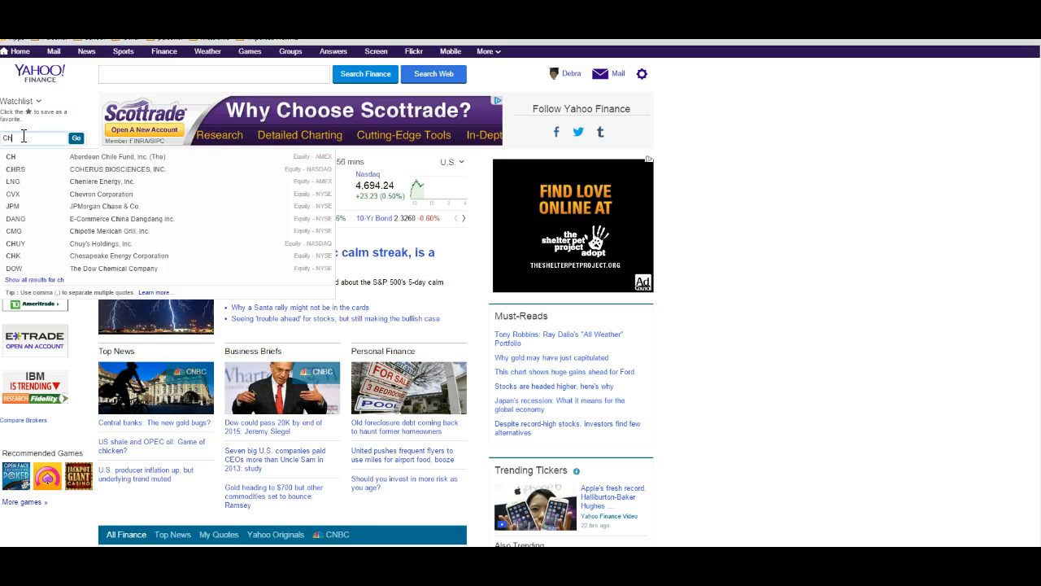
key(BackSpace)
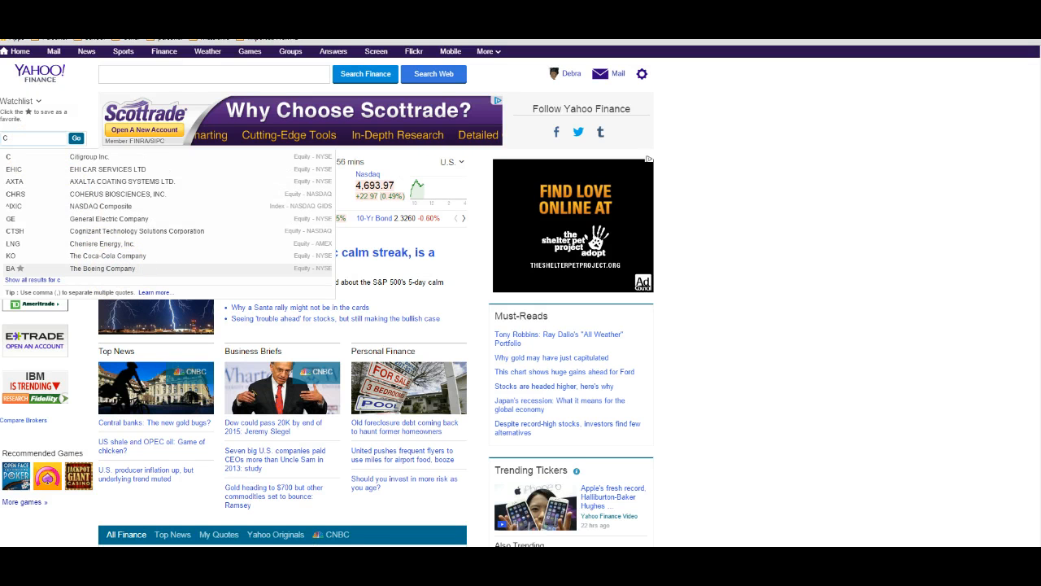
click(313, 558)
Step: Replace the DELL row with symbol BA and stock name Boeing in the spreadsheet
click(43, 168)
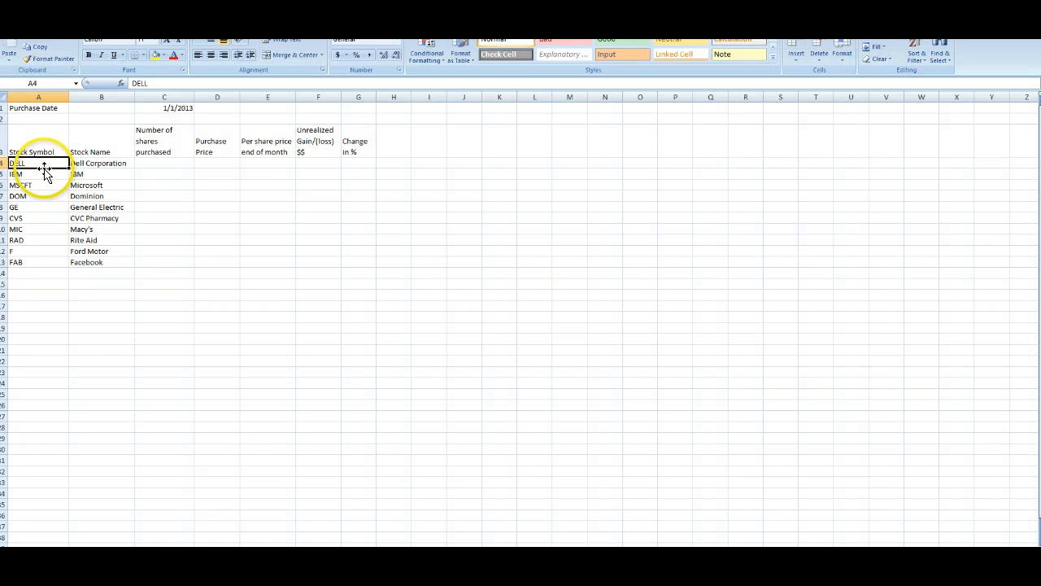
click(45, 171)
text(BA)
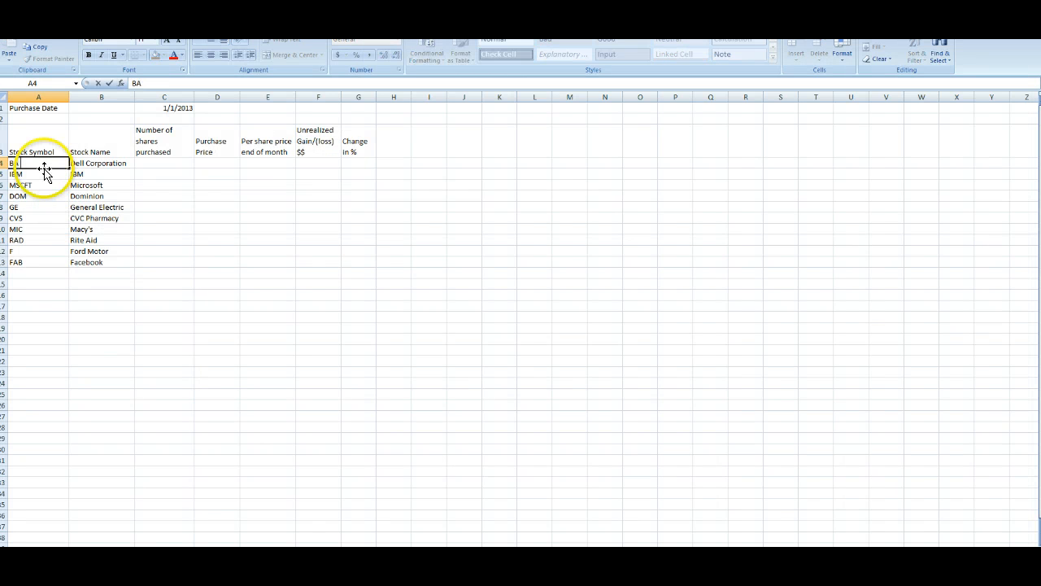
key(Tab)
text(B)
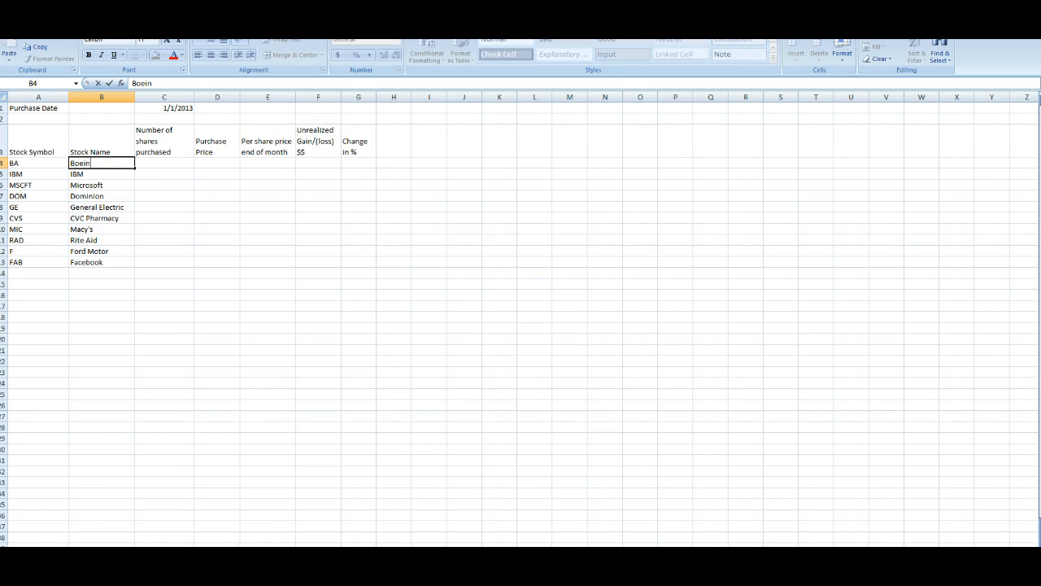
key(alt+Tab)
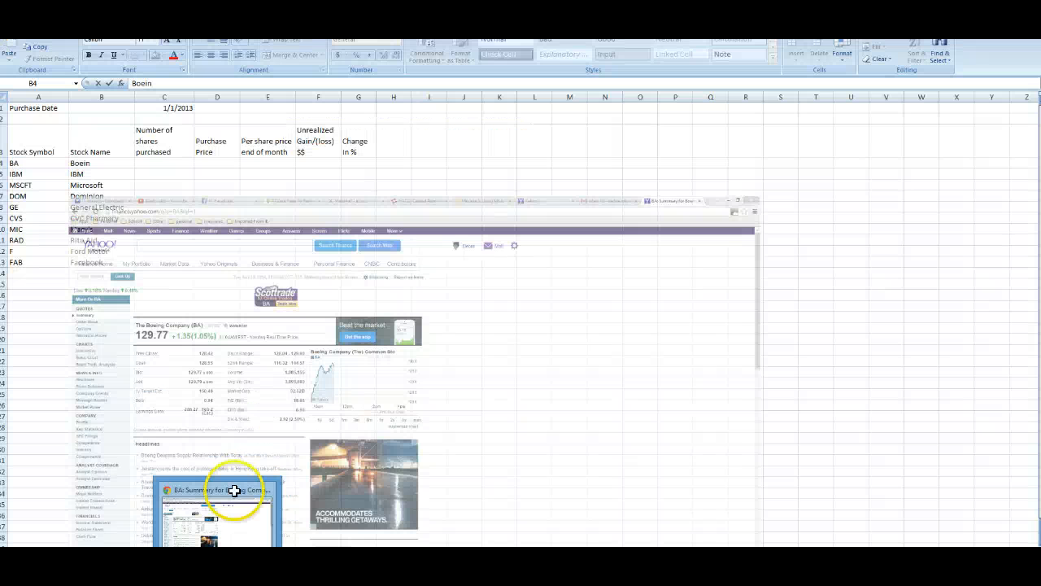
click(233, 488)
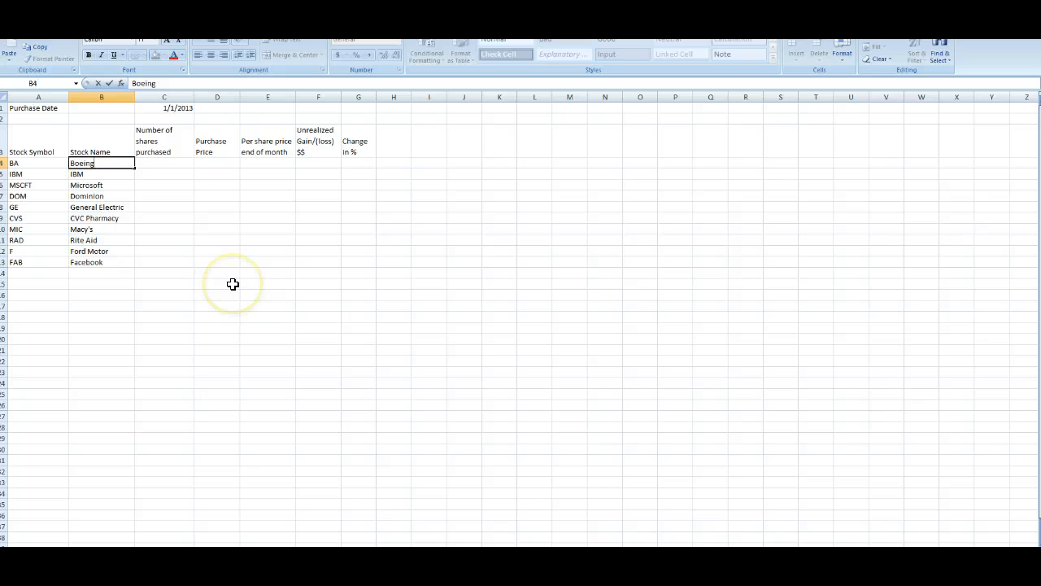
click(179, 157)
click(204, 155)
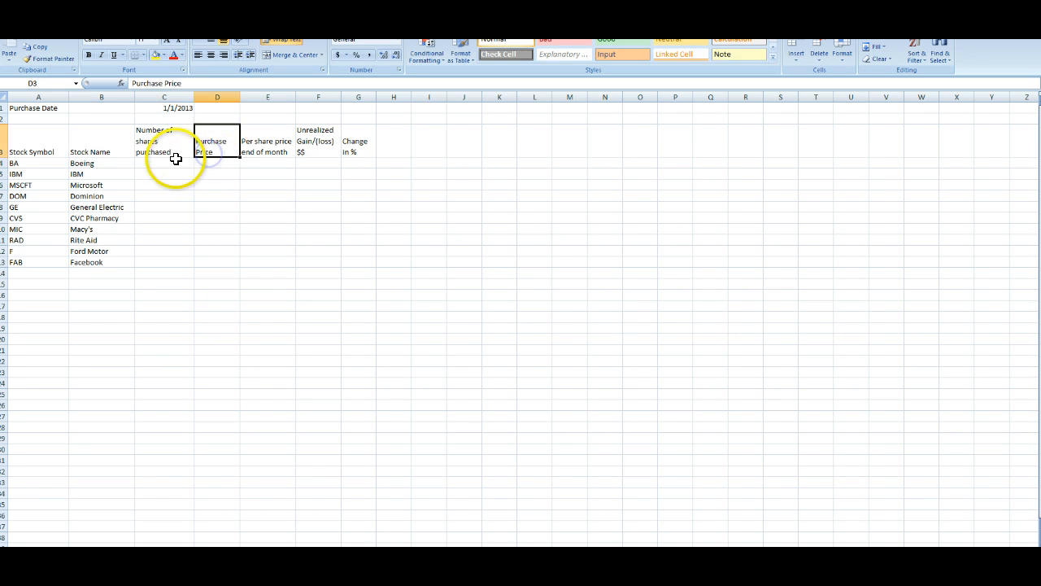
click(175, 161)
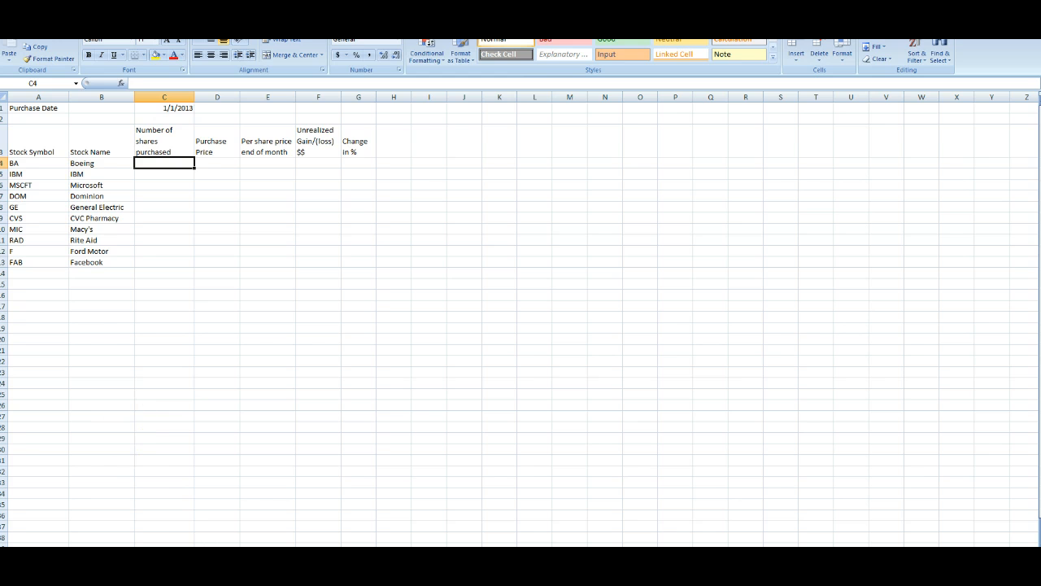
Step: Switch back to Boeing's Yahoo Finance quote and open its historical prices
mouse_move(218, 562)
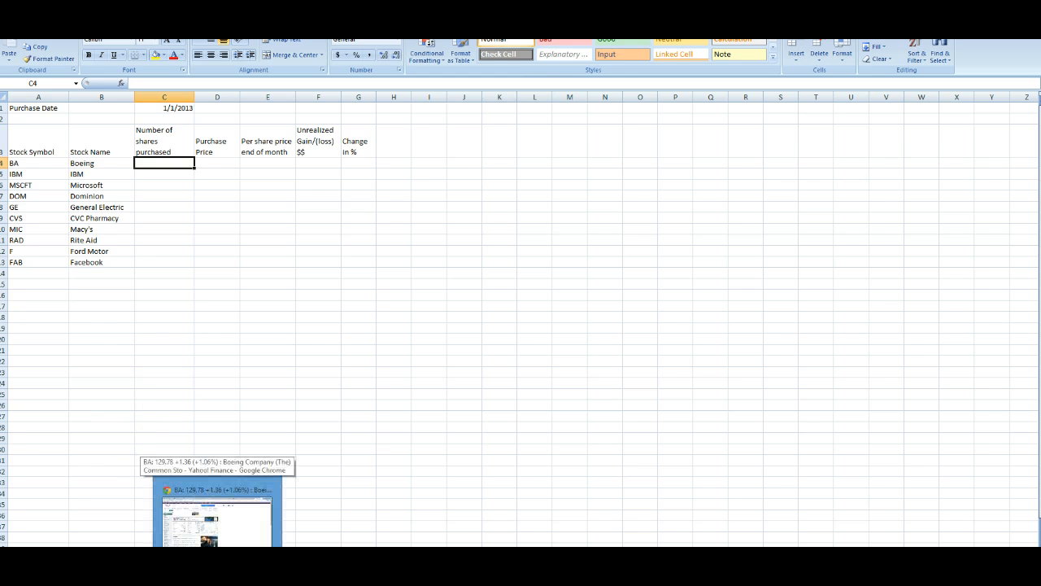
click(203, 541)
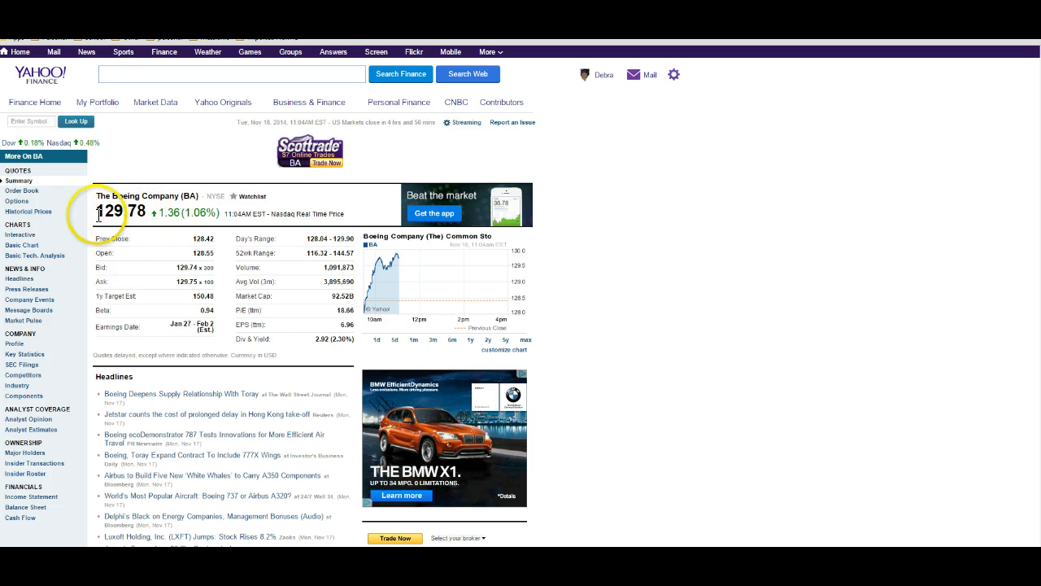
click(28, 216)
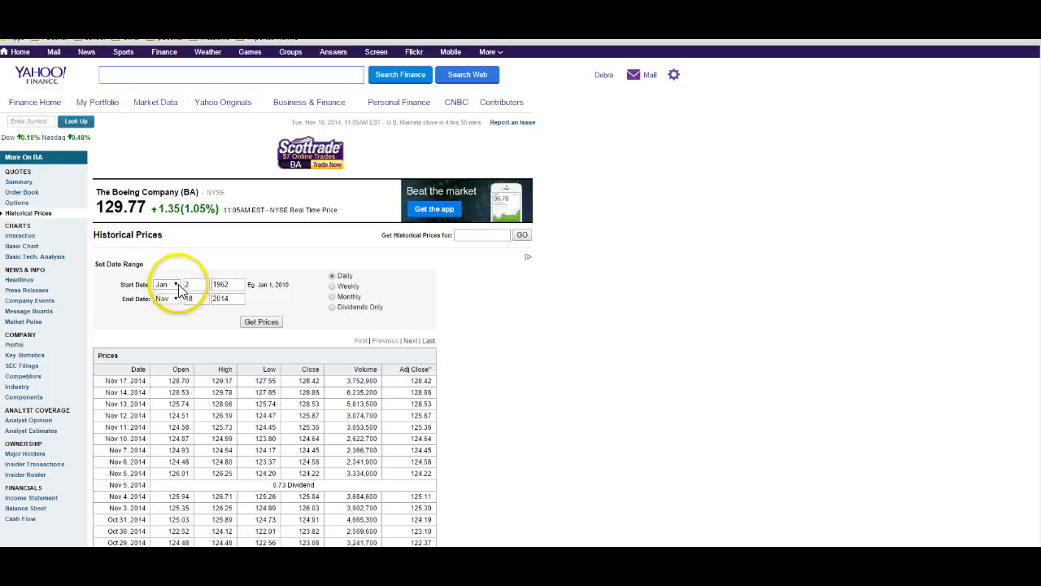
Step: Set the historical prices start date to Jan 1, 2013
click(170, 285)
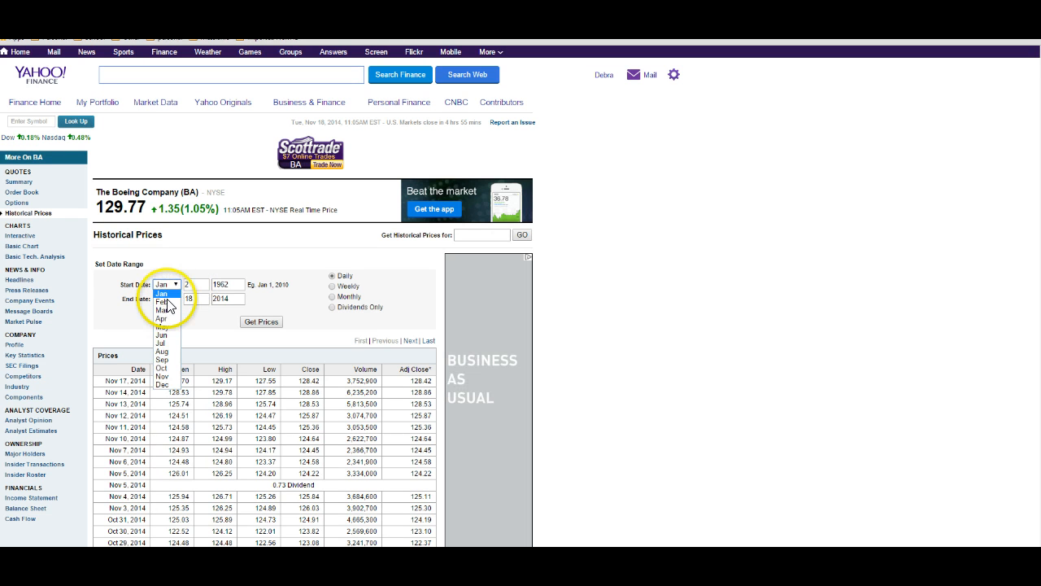
click(176, 286)
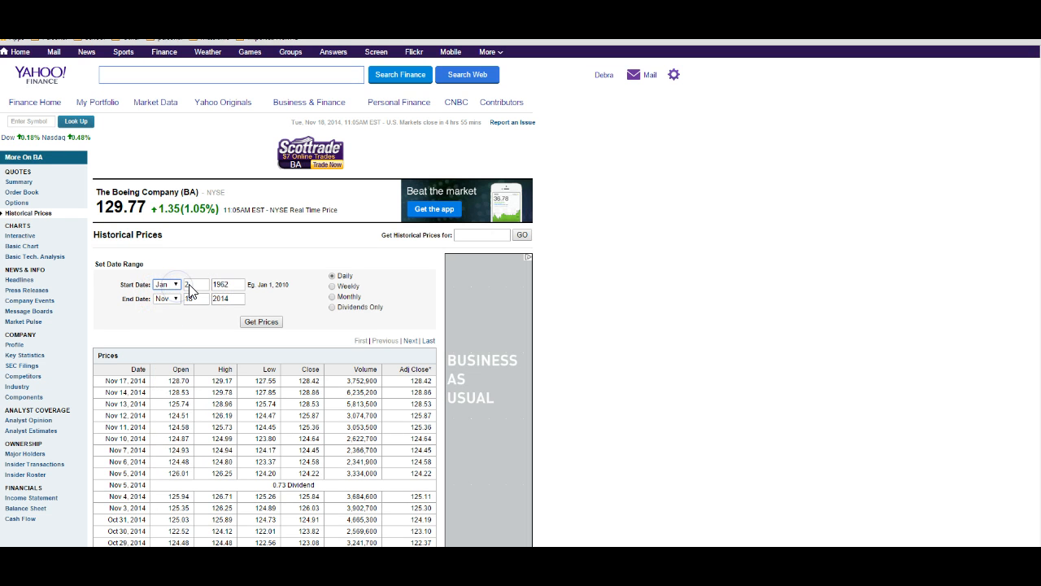
click(187, 284)
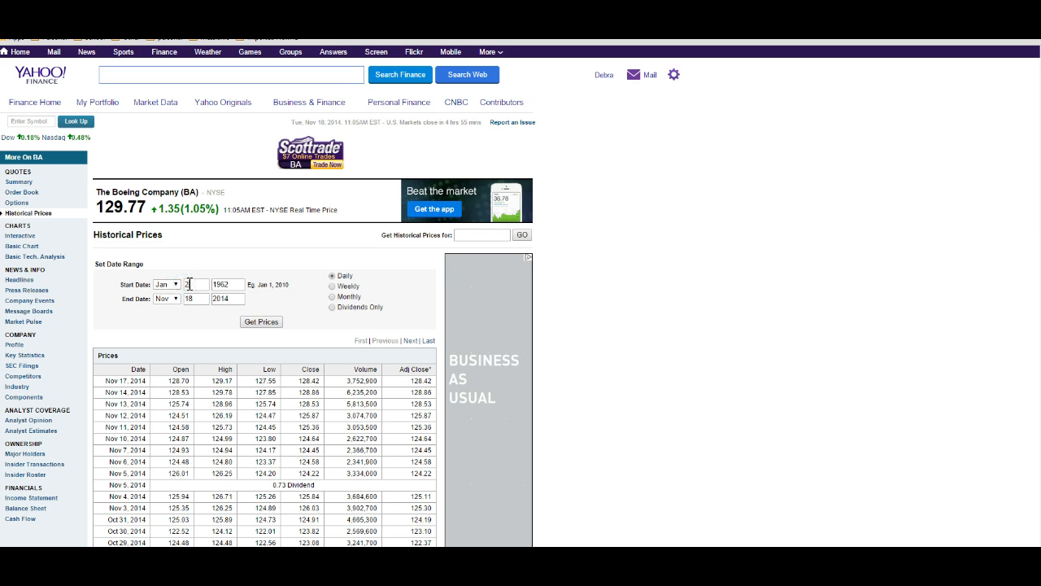
key(BackSpace)
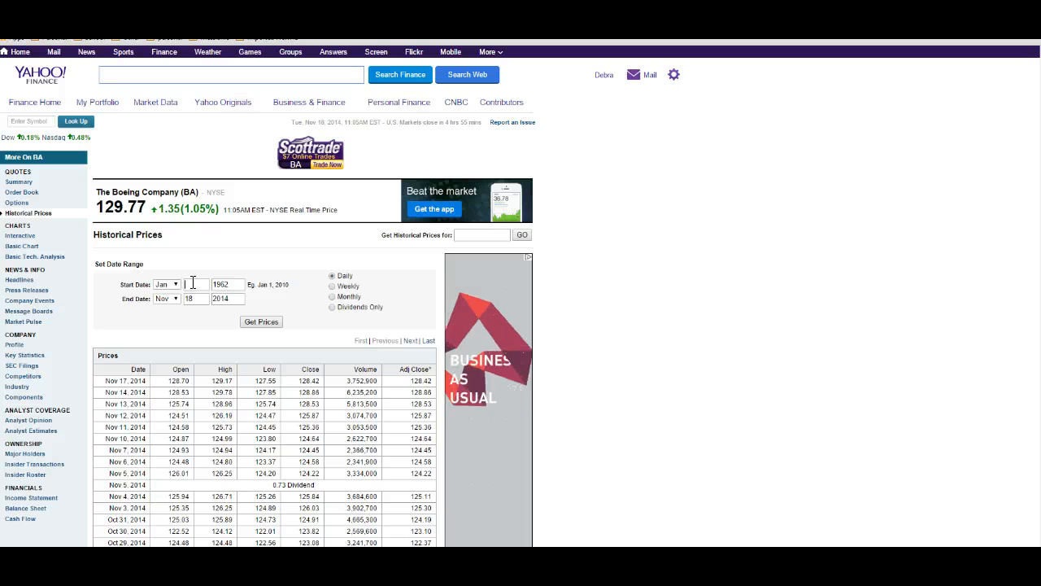
text(1)
click(234, 284)
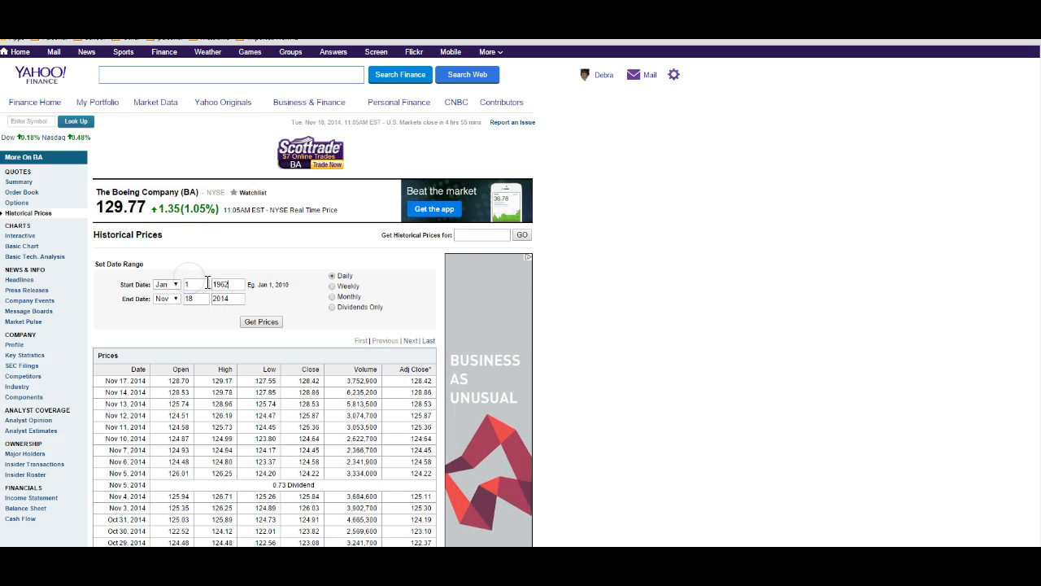
key(BackSpace)
key(BackSpace)
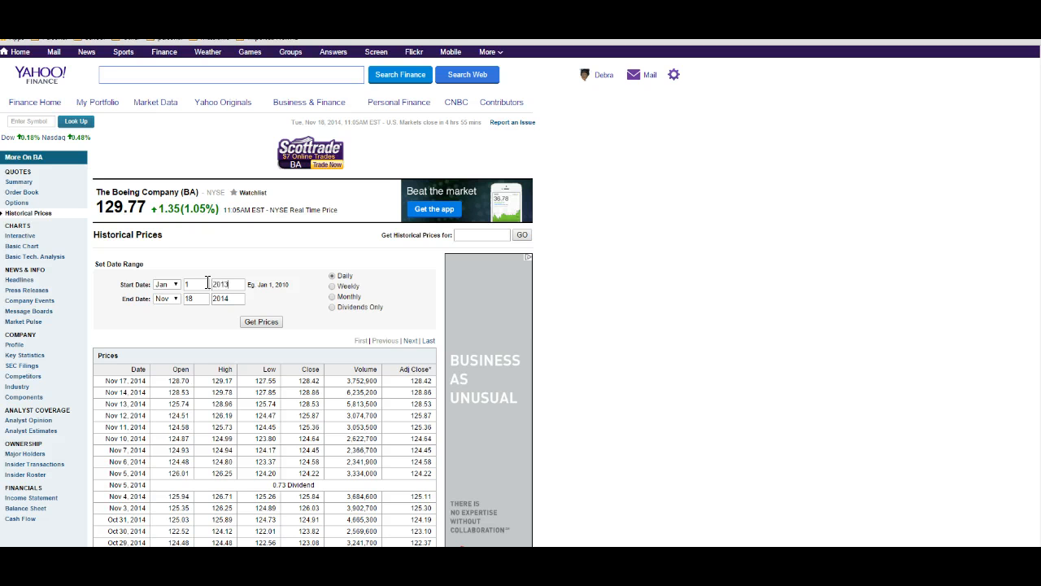
Step: Set the historical prices end date to Dec 31, 2013
click(176, 300)
click(176, 299)
click(167, 399)
click(213, 301)
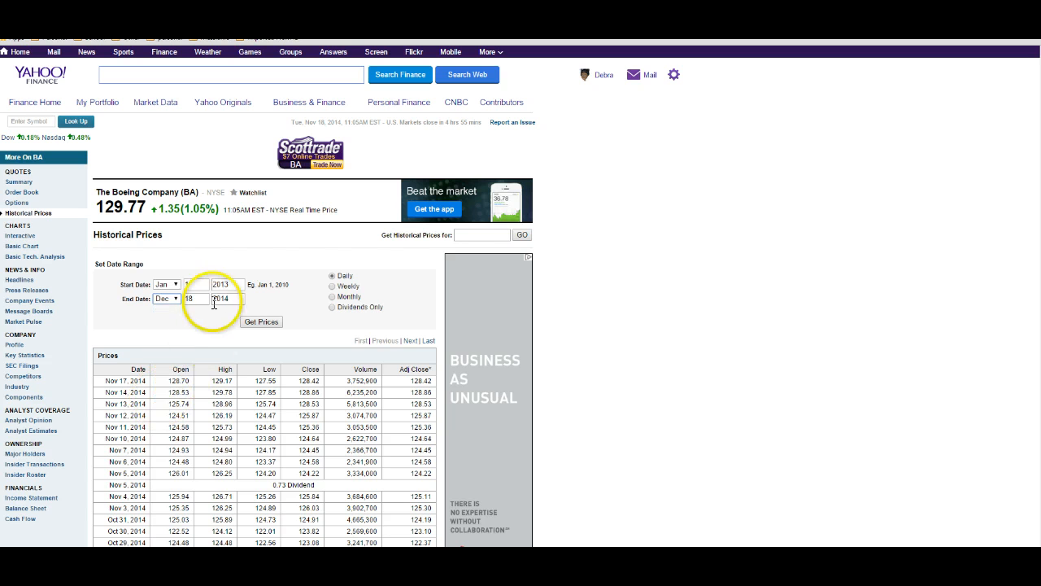
key(shift+Tab)
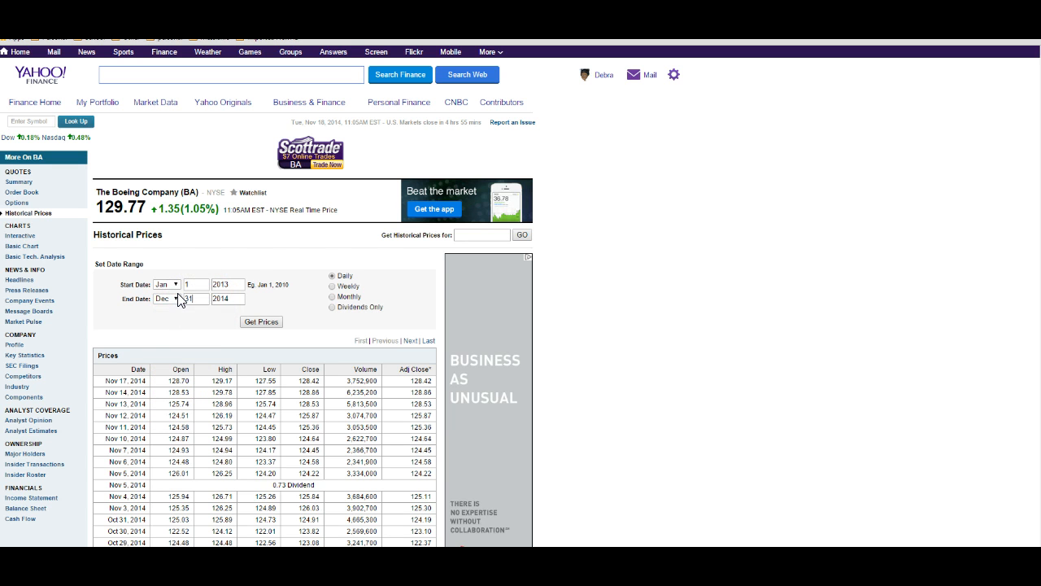
text(31)
click(226, 299)
Step: Choose monthly frequency and retrieve the prices for that range
click(347, 276)
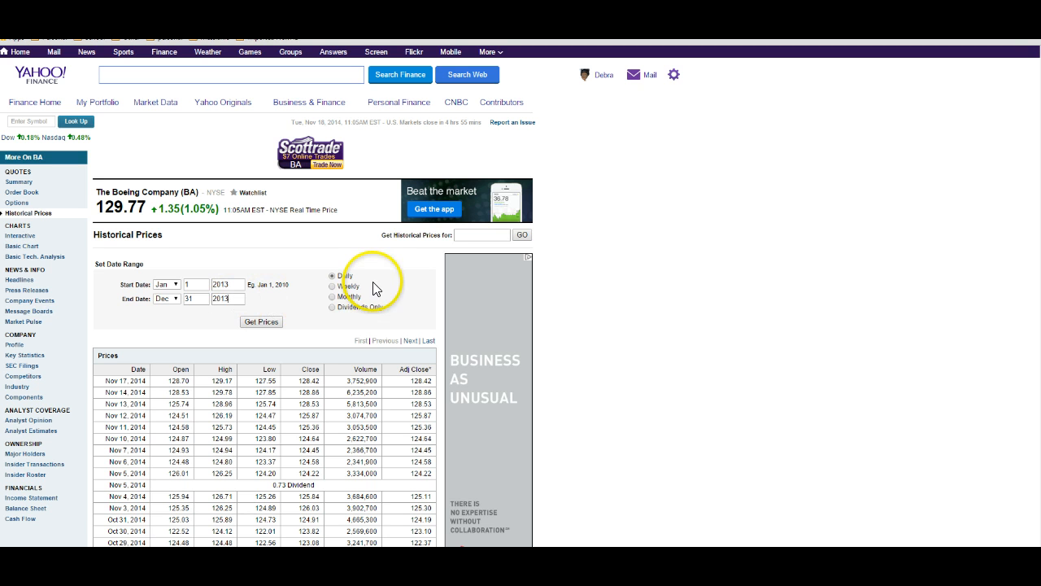
click(333, 298)
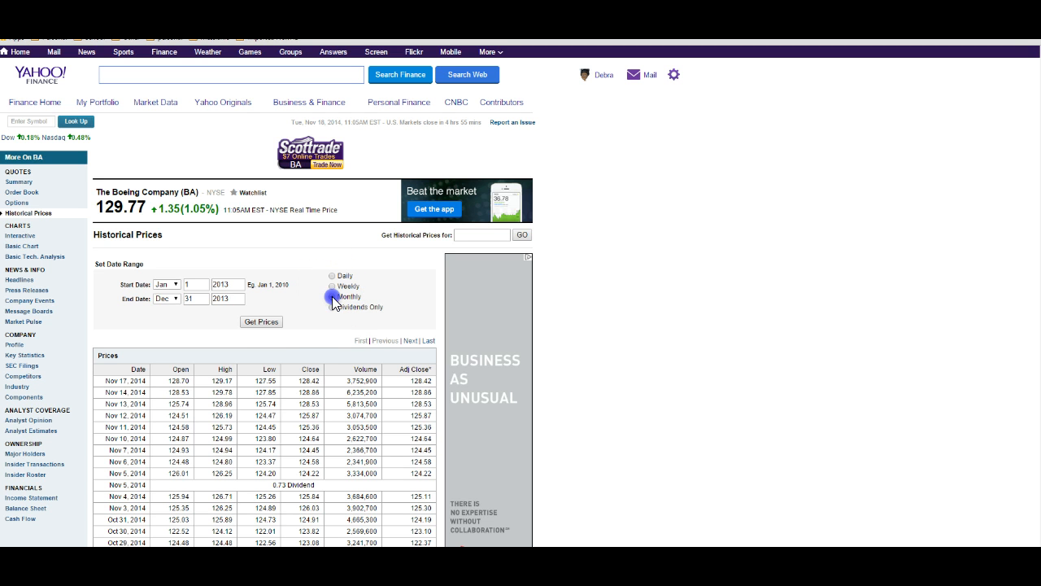
click(262, 322)
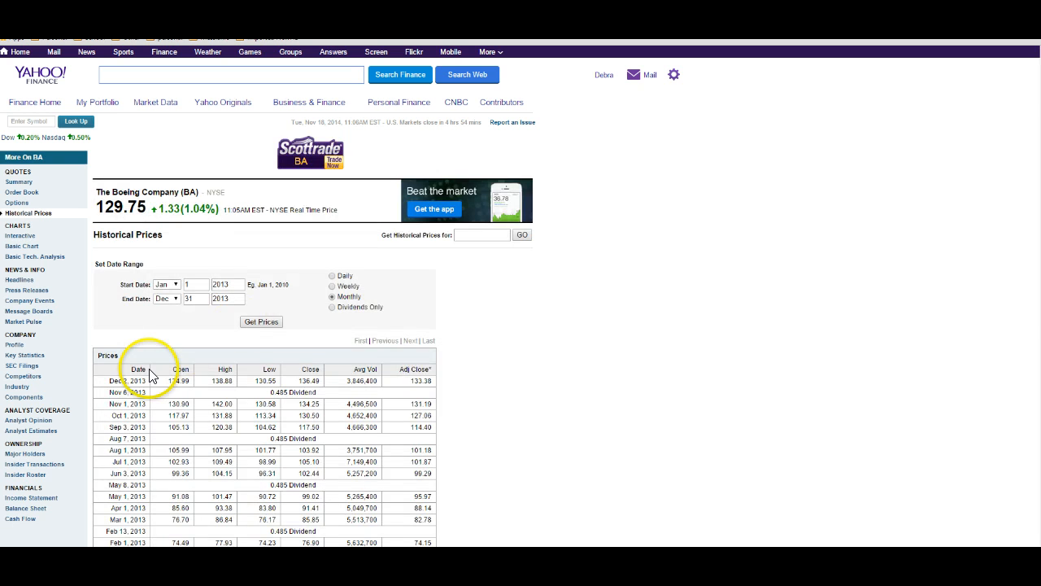
Step: Scroll through the 2013 monthly price table to examine the January prices
scroll(138, 366, down, 2)
scroll(149, 374, up, 1)
scroll(142, 334, up, 2)
scroll(114, 358, down, 3)
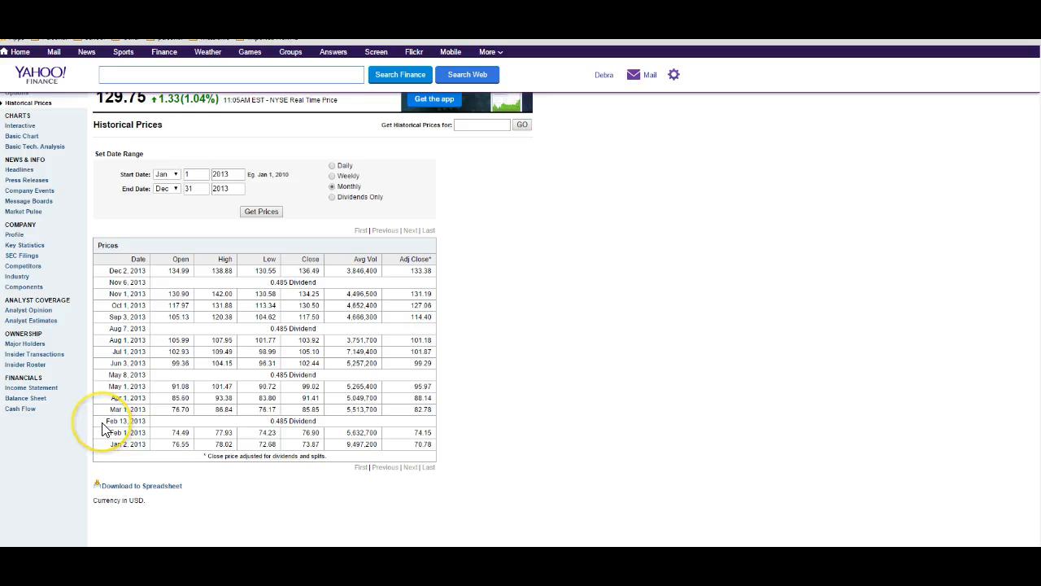
scroll(102, 423, up, 2)
scroll(145, 362, down, 1)
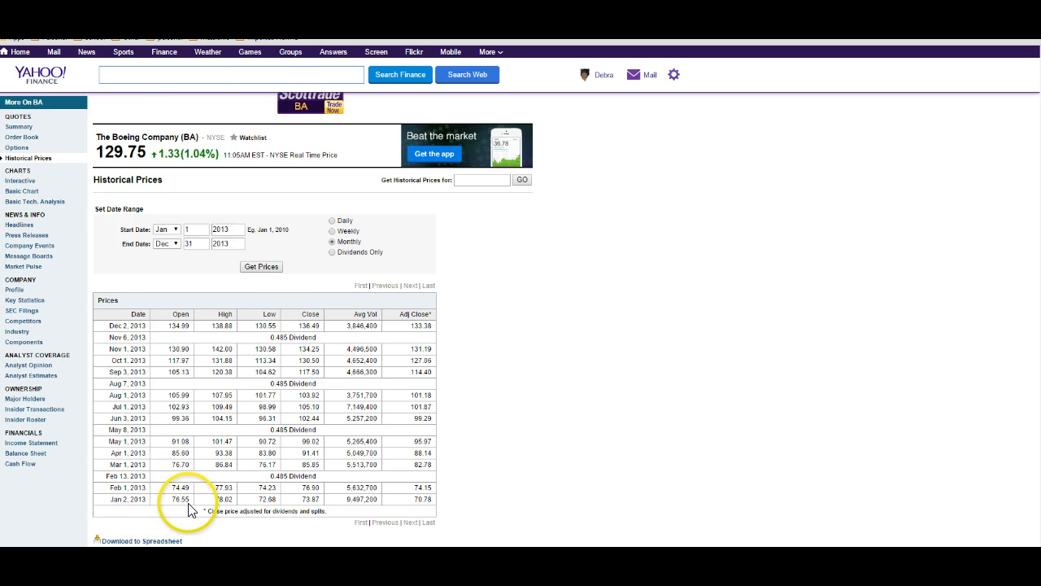
scroll(184, 443, down, 3)
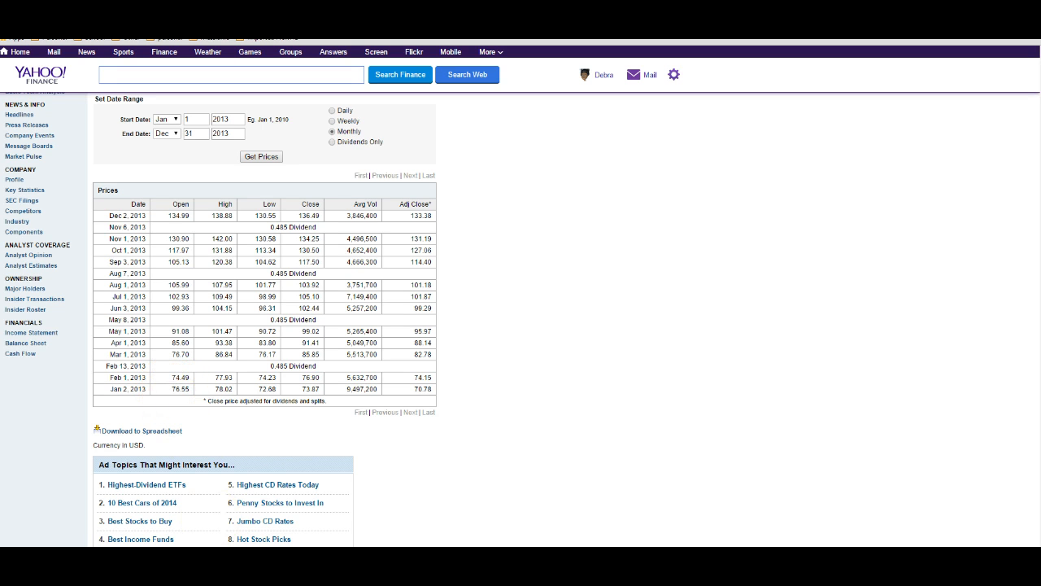
Step: Switch to the spreadsheet and enter 76.13 as Boeing's purchase price
mouse_move(184, 573)
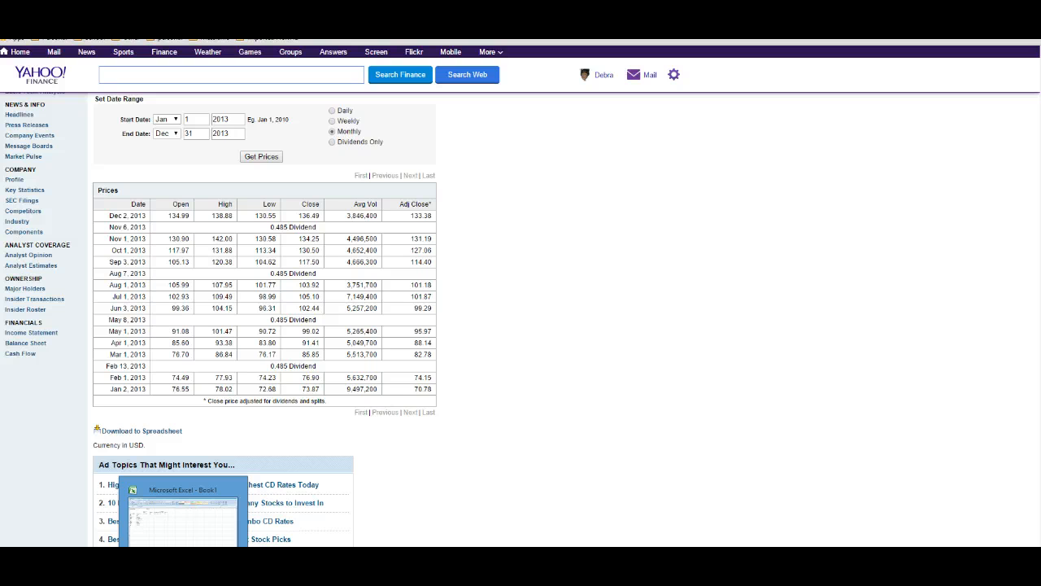
click(183, 512)
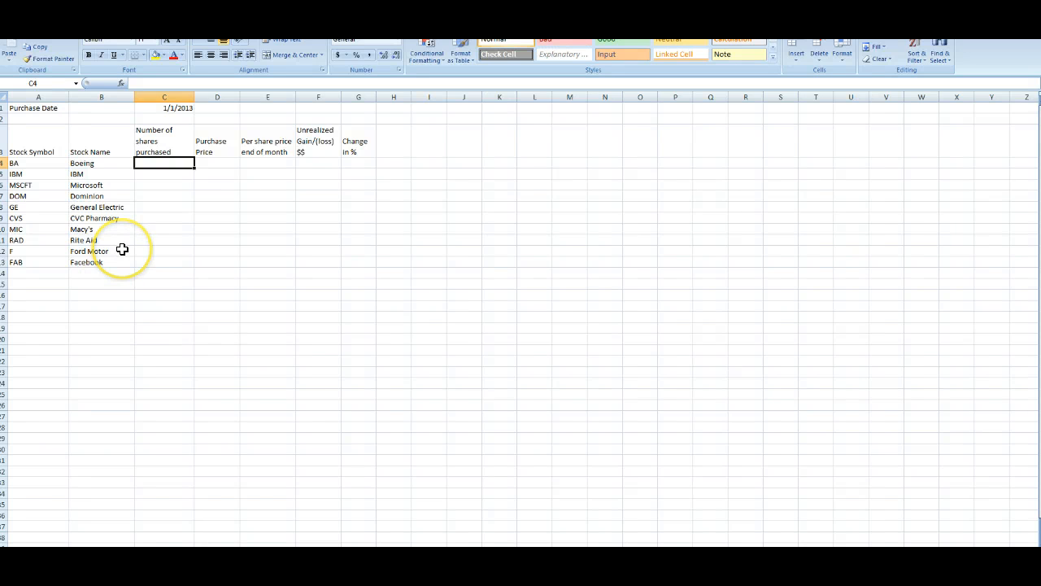
key(Tab)
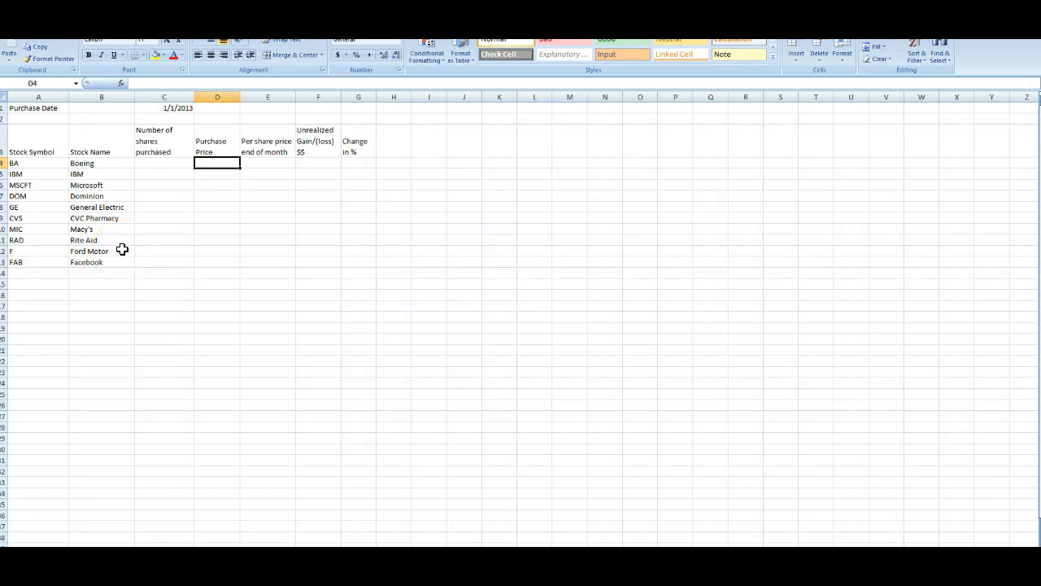
text(76.13)
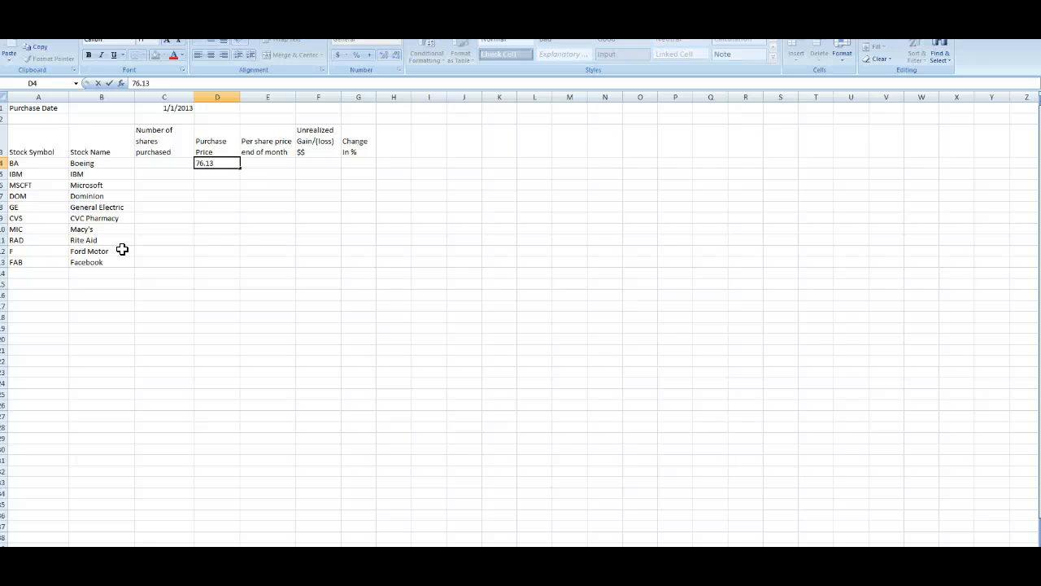
key(Tab)
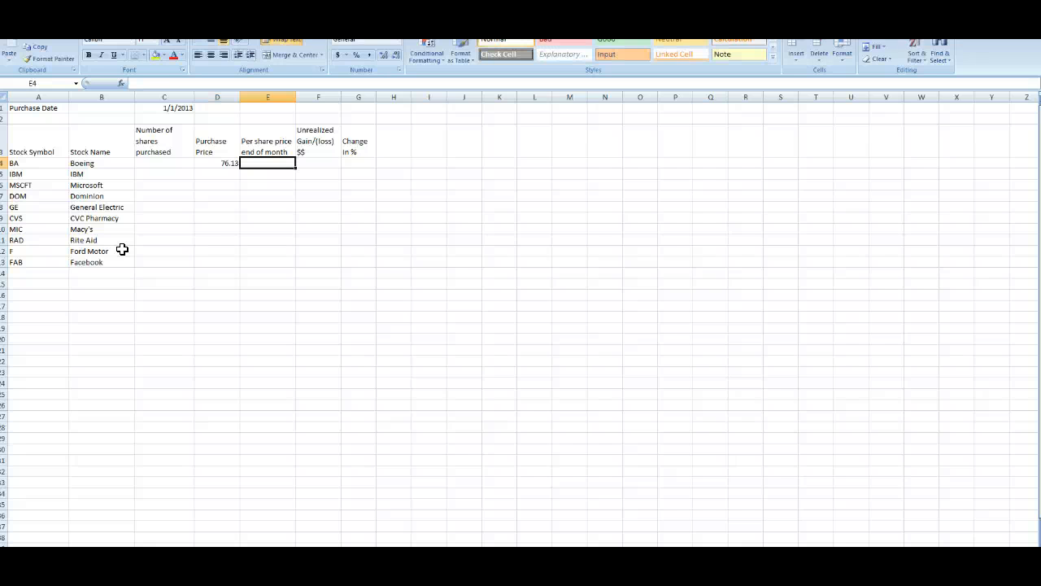
key(Down)
key(Left)
key(Left)
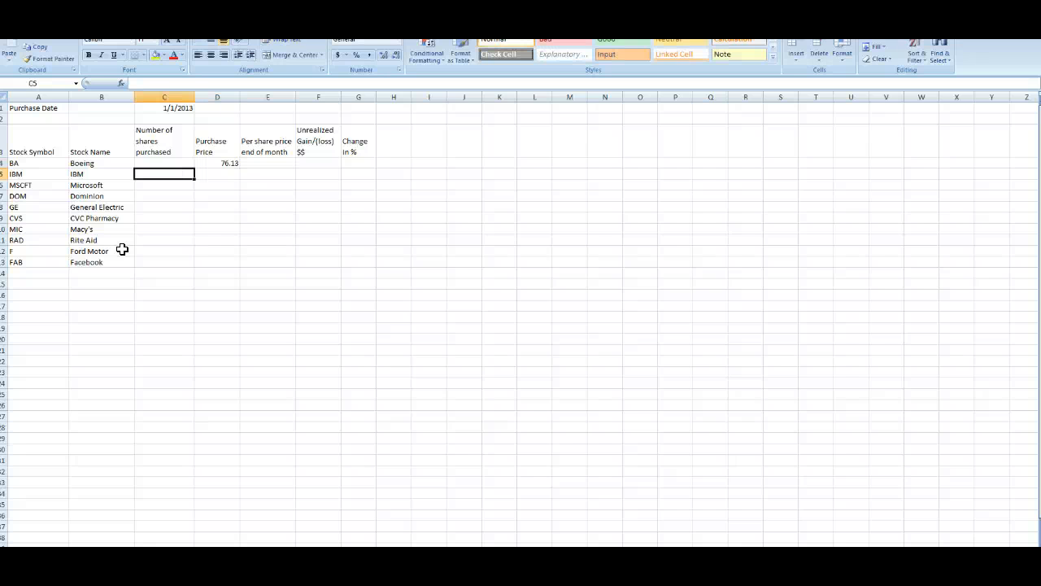
key(Up)
key(Right)
key(Down)
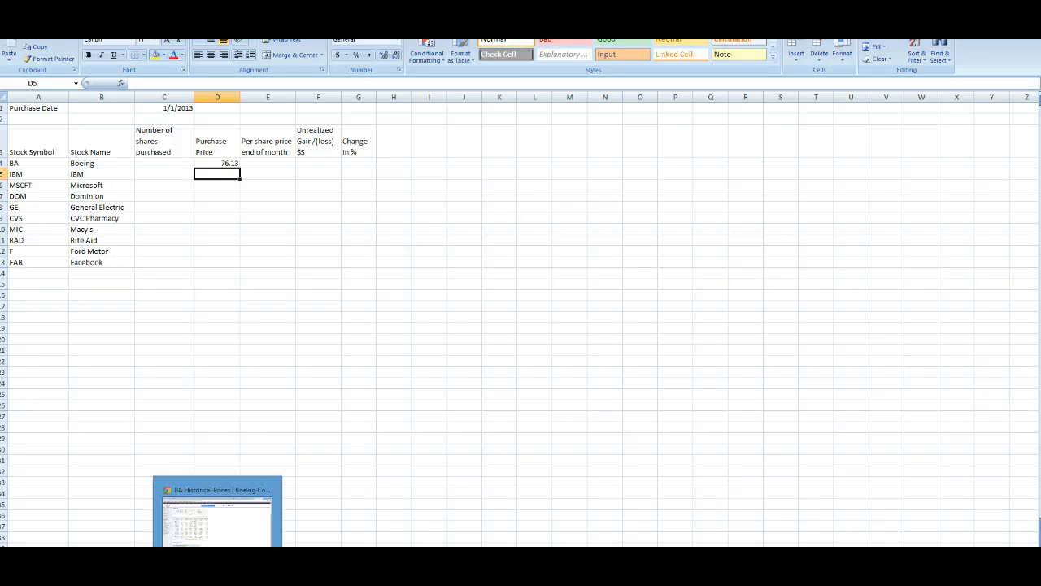
Step: Return to the Boeing historical prices page and scroll through its 2013 monthly price table
click(217, 511)
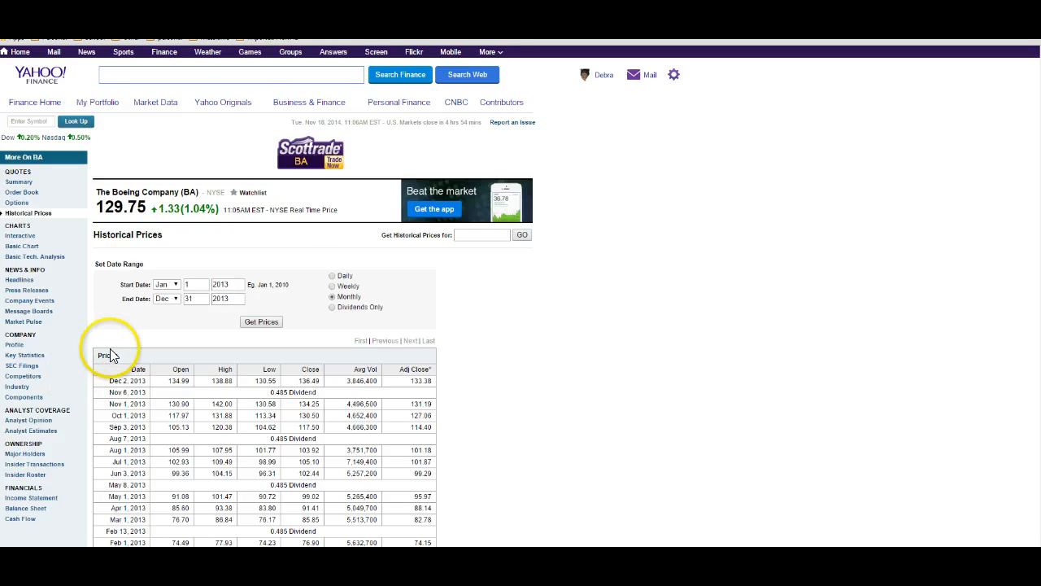
scroll(104, 349, down, 3)
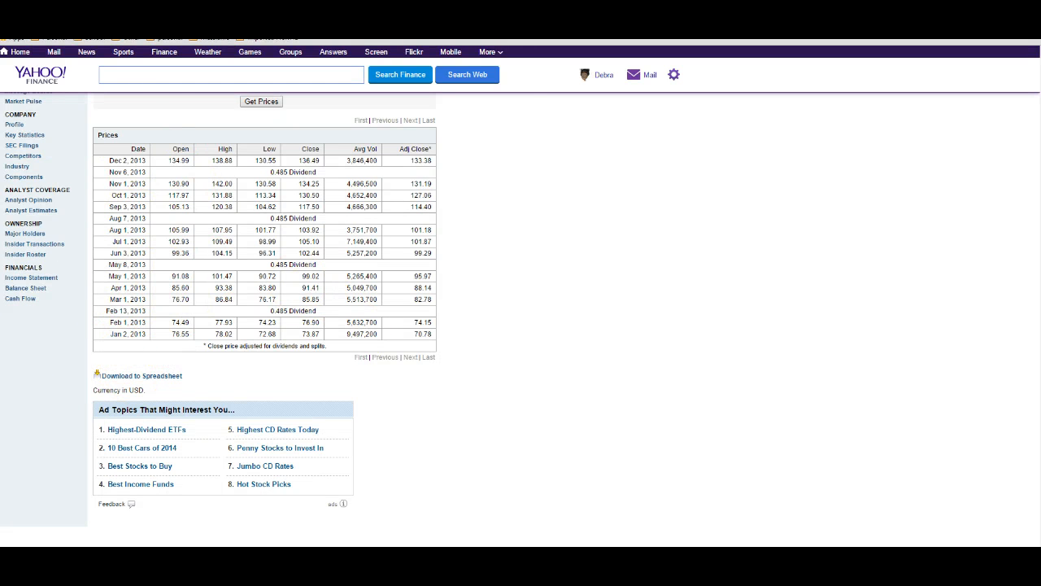
scroll(198, 47, up, 1)
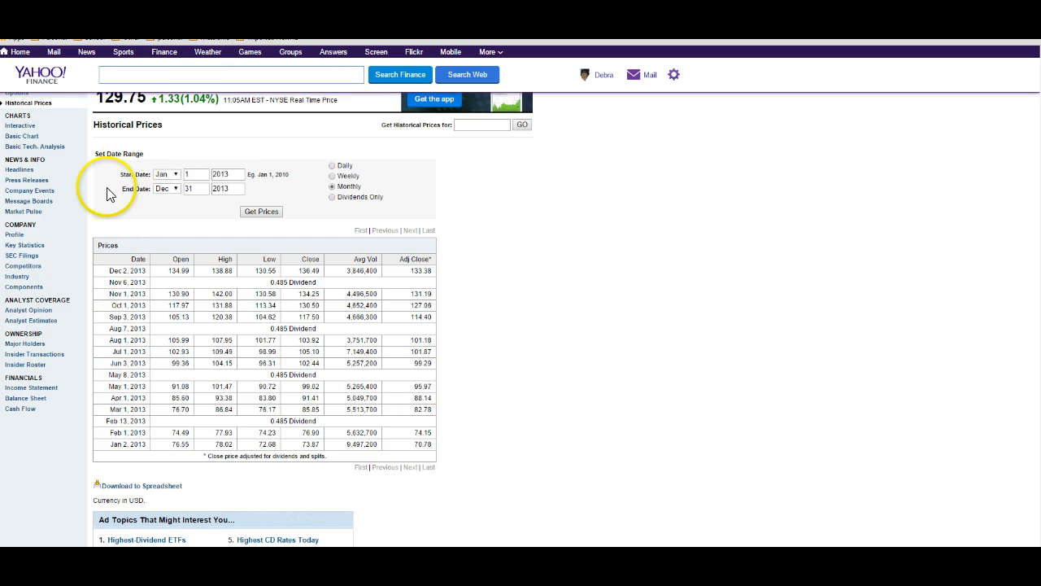
click(123, 489)
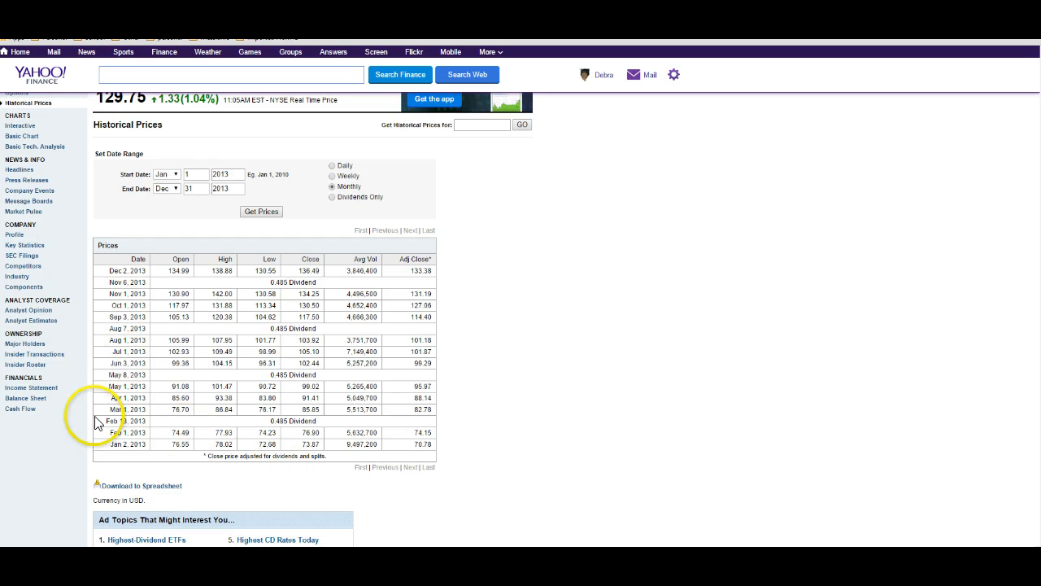
scroll(91, 179, up, 2)
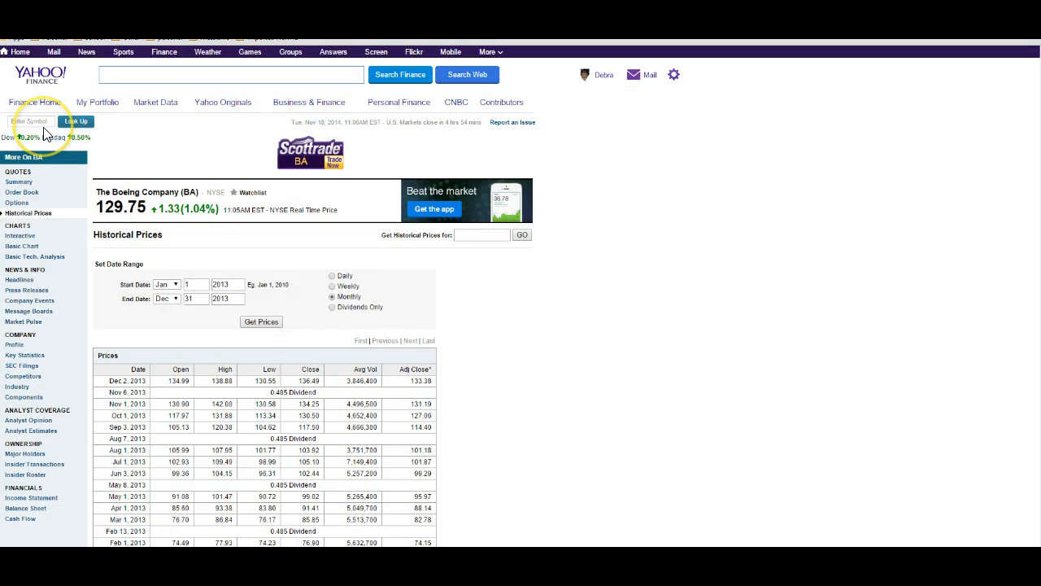
Step: Look up the stock quote for IBM, International Business Machines Corporation
click(44, 127)
text(IBM)
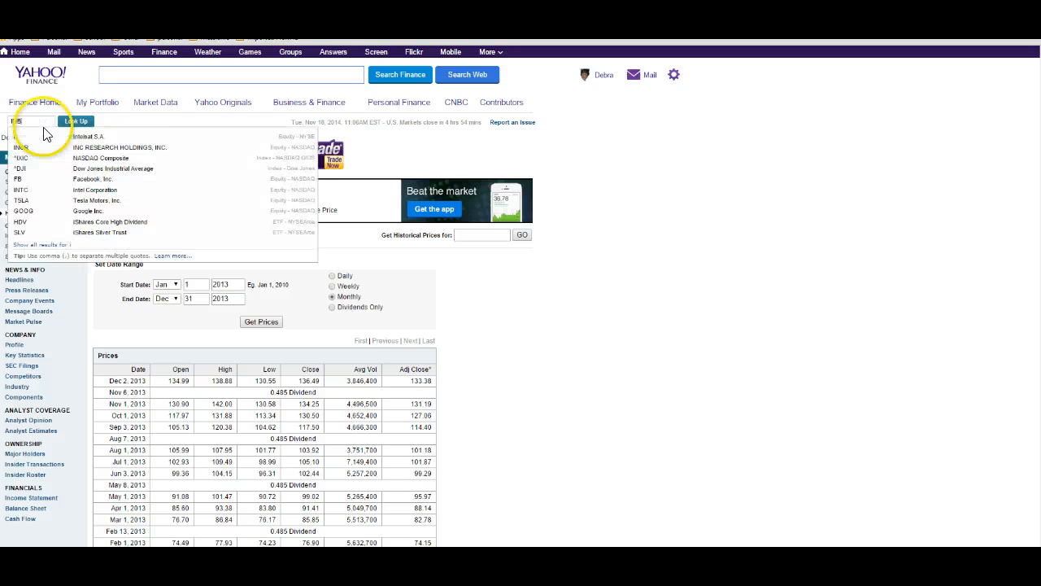
key(BackSpace)
key(BackSpace)
key(BackSpace)
click(44, 128)
text(BA)
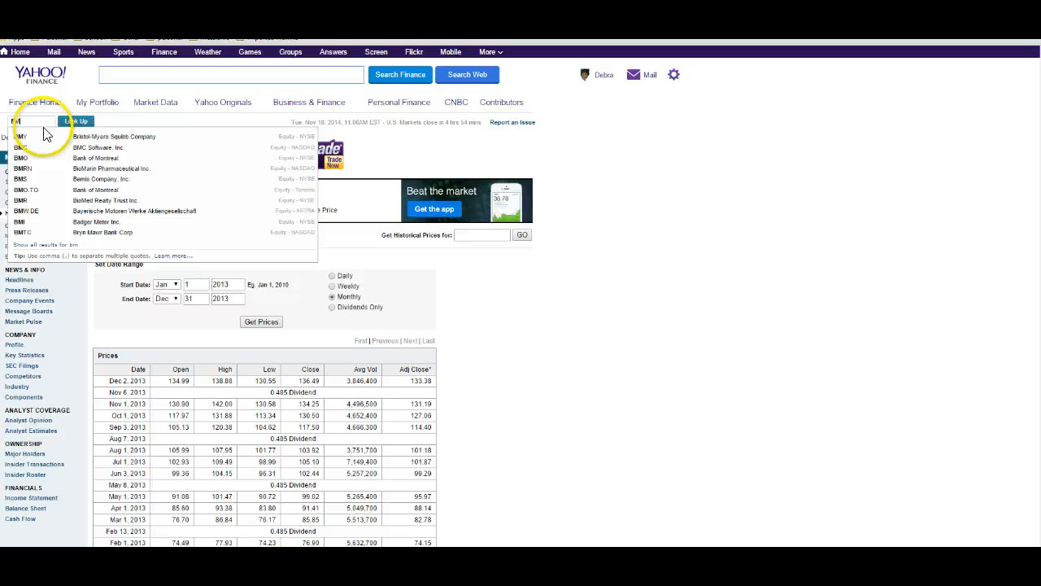
key(Return)
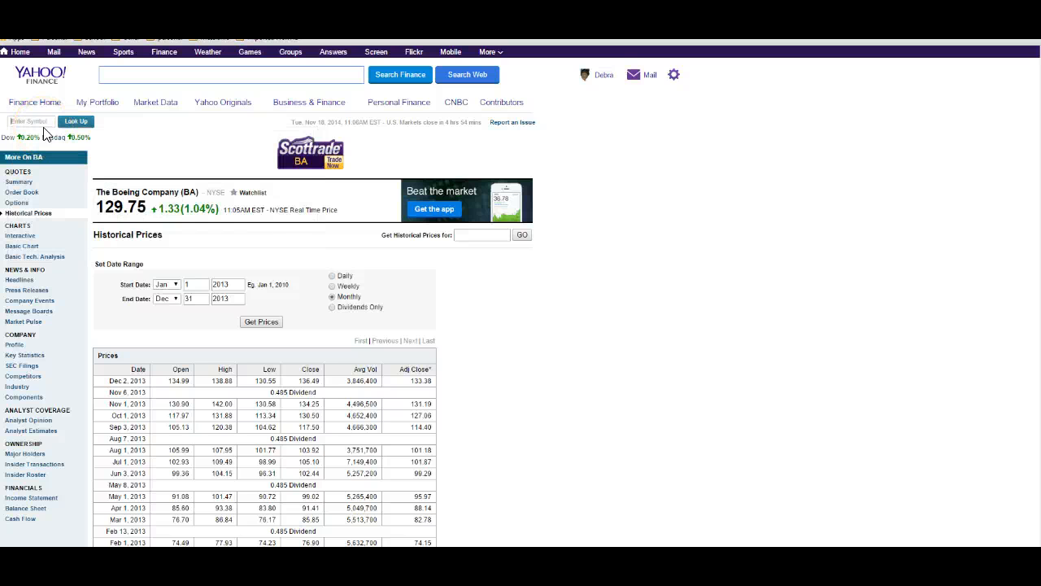
text(IBM)
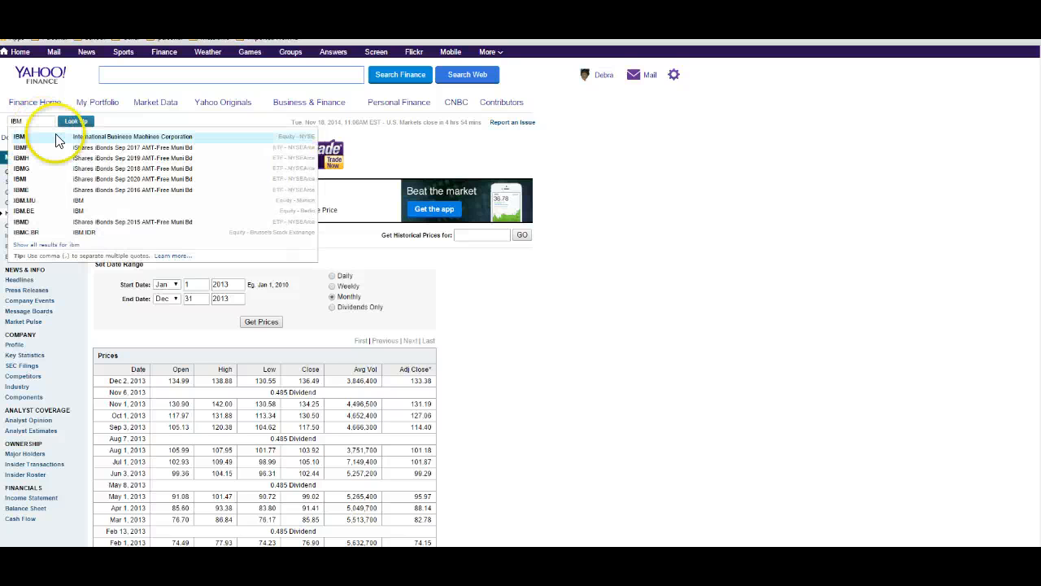
click(90, 138)
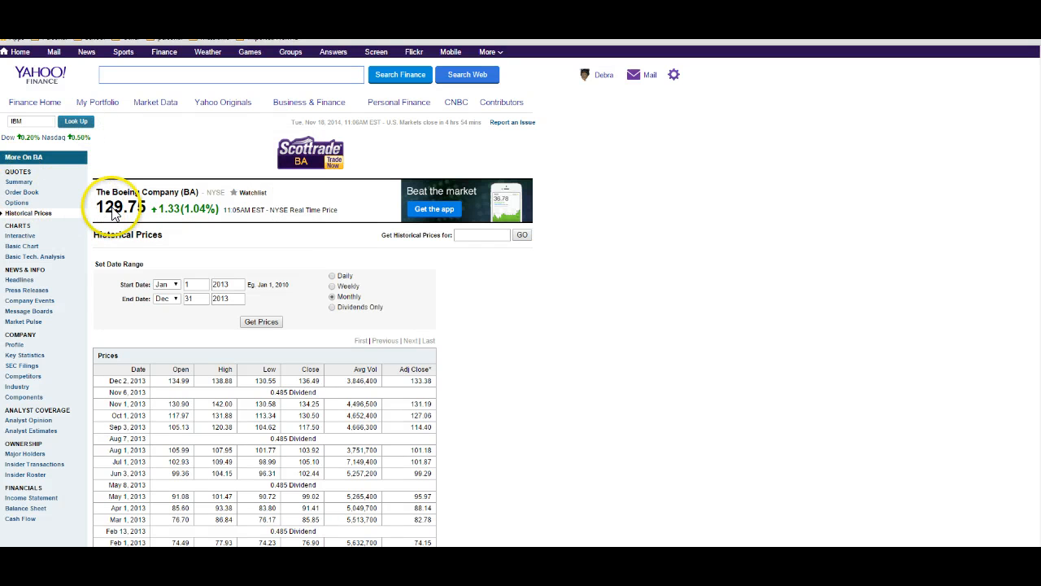
Step: Open IBM's historical prices and set the start date year to 2013
click(34, 214)
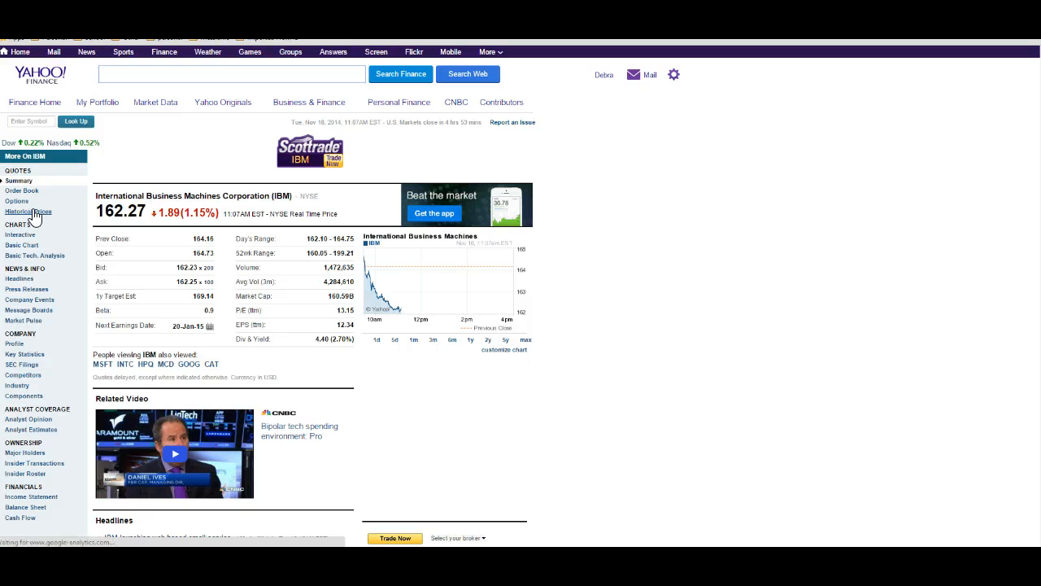
click(33, 213)
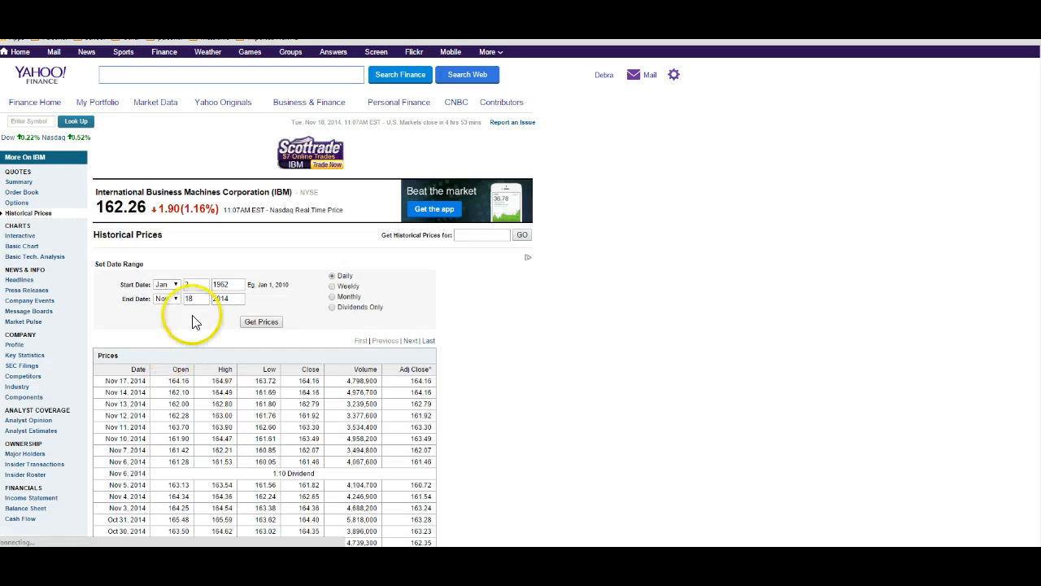
click(205, 282)
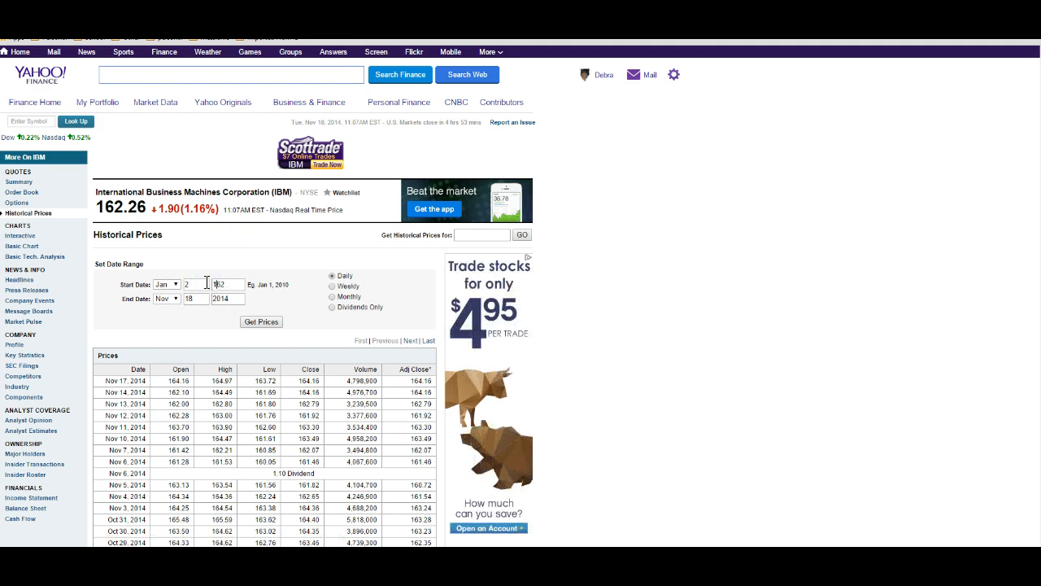
key(Delete)
key(Delete)
text(2013)
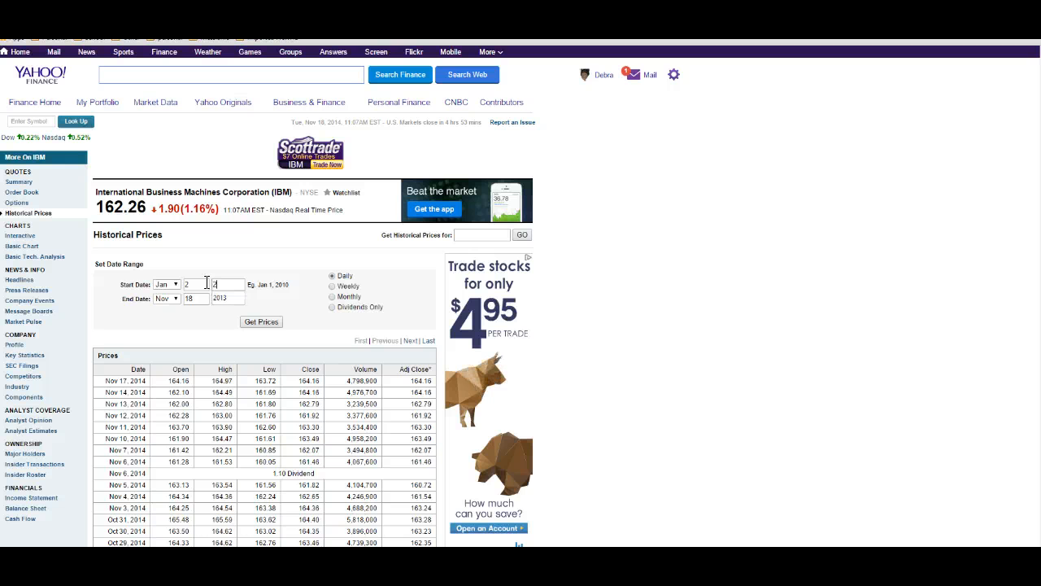
Step: Set the historical prices end date to Dec 31, 2013
key(Tab)
click(174, 299)
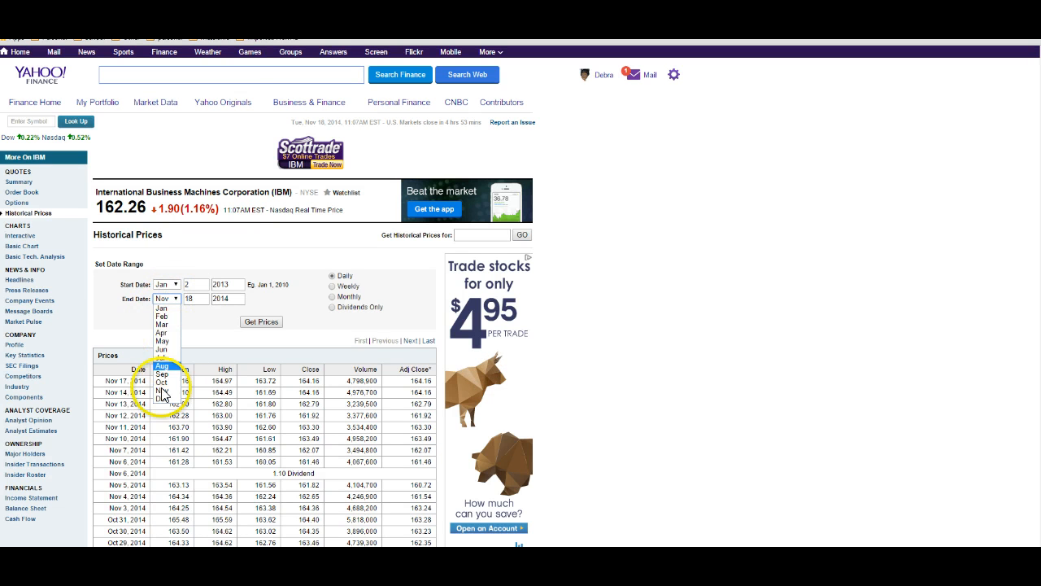
click(162, 399)
drag(233, 299, 169, 294)
text(201)
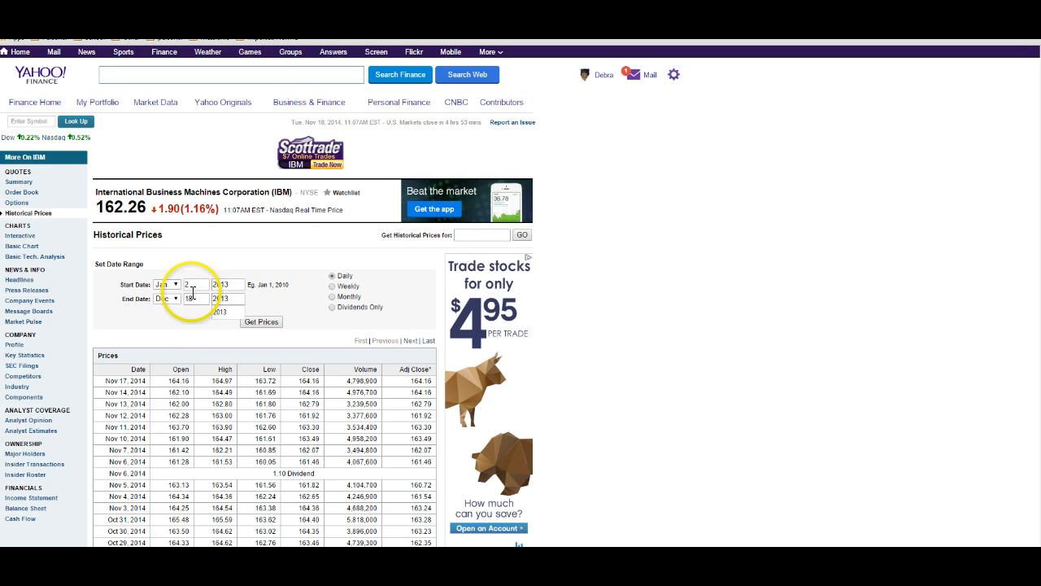
text(3)
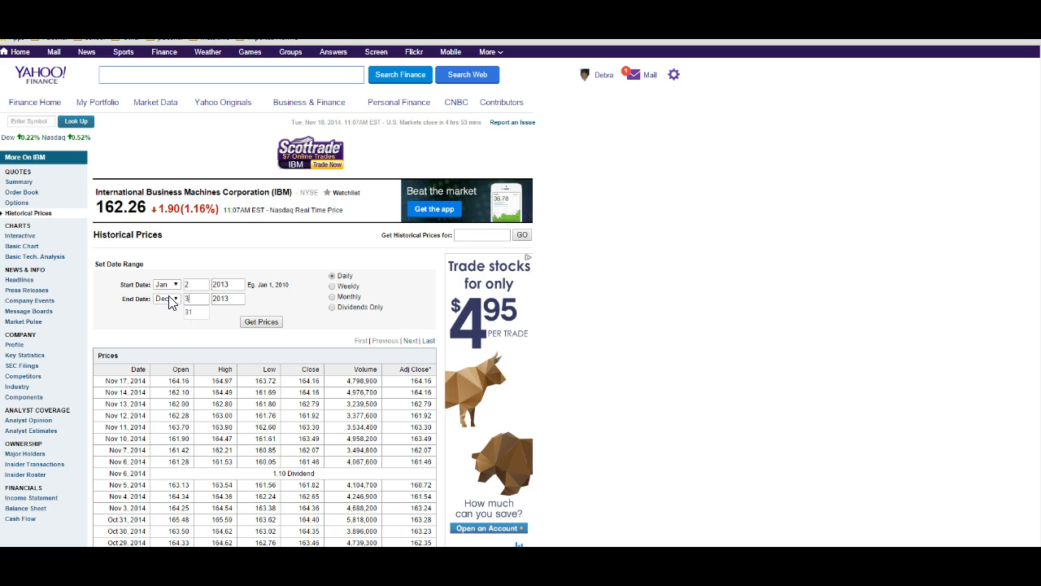
Step: Choose monthly frequency, retrieve the prices, and scroll down to the January 2013 row
click(332, 298)
click(262, 321)
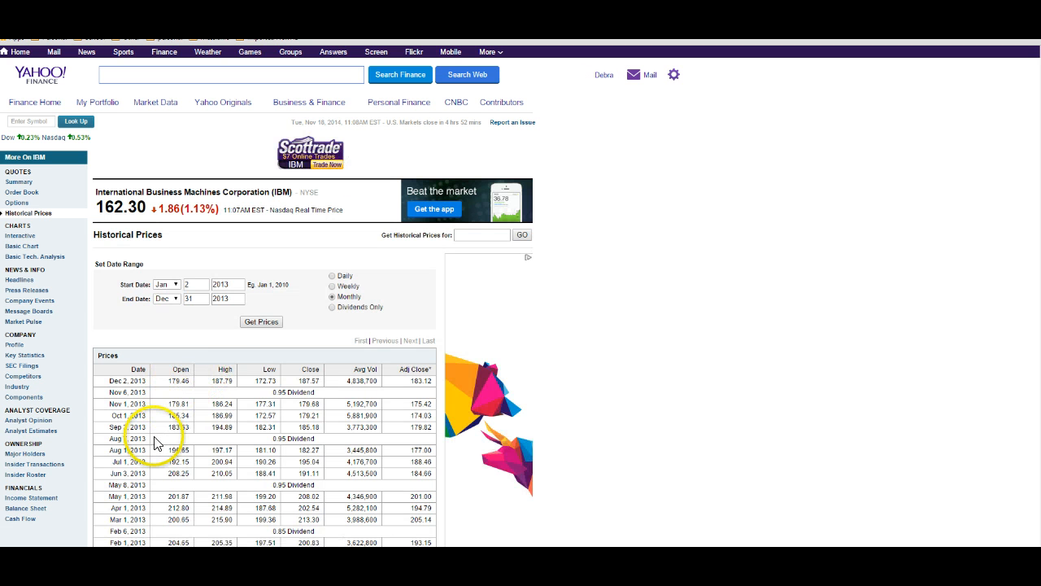
scroll(130, 480, down, 4)
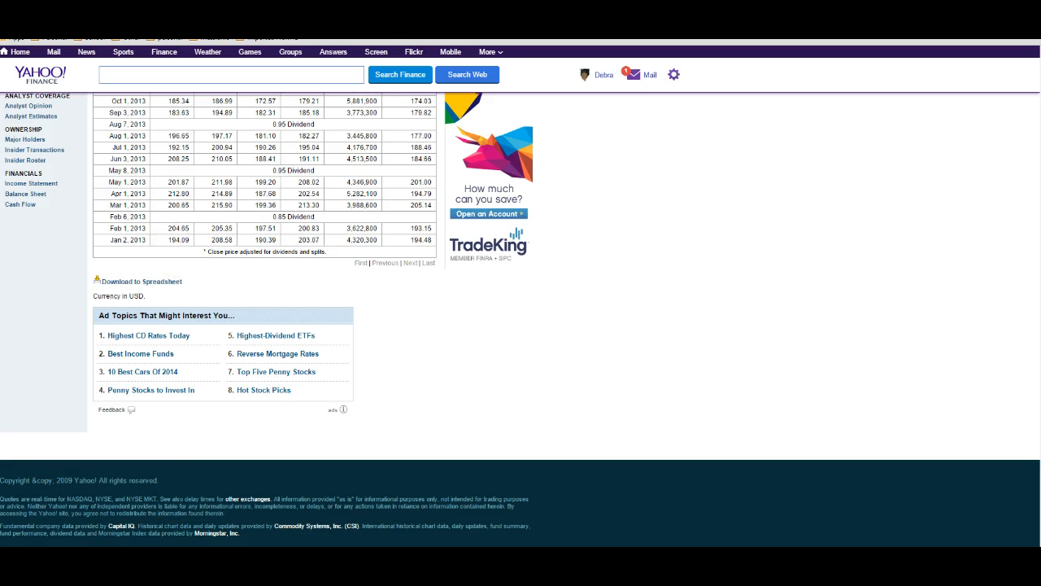
Step: Switch to the spreadsheet and enter 194.09 as IBM's purchase price
mouse_move(183, 558)
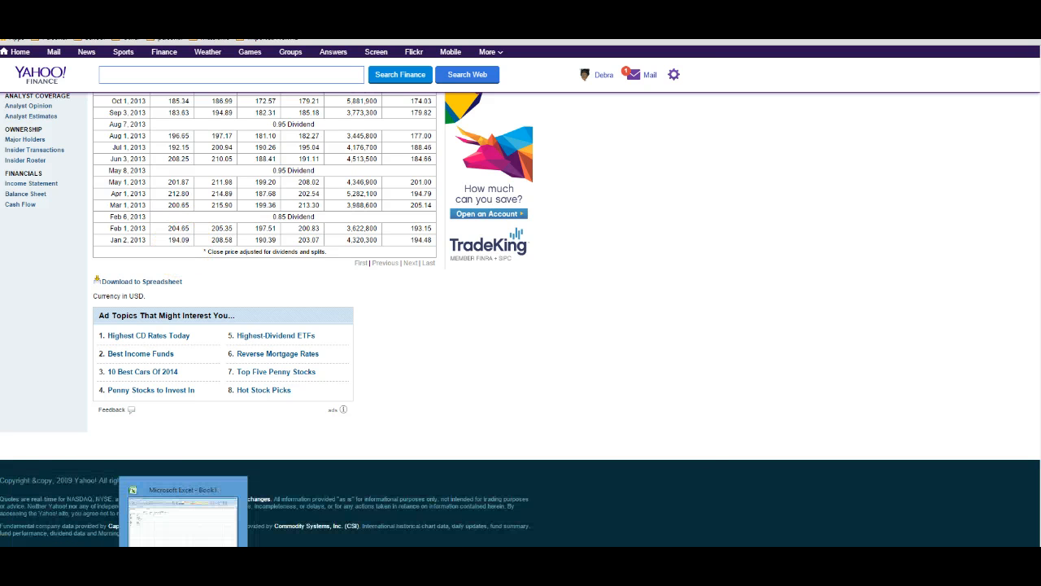
click(183, 508)
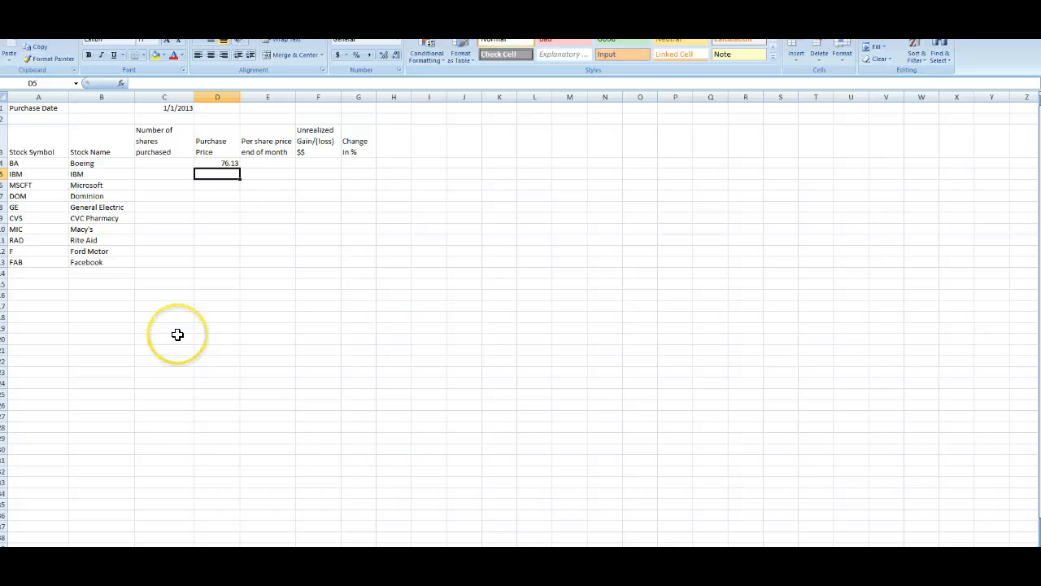
text(194.09)
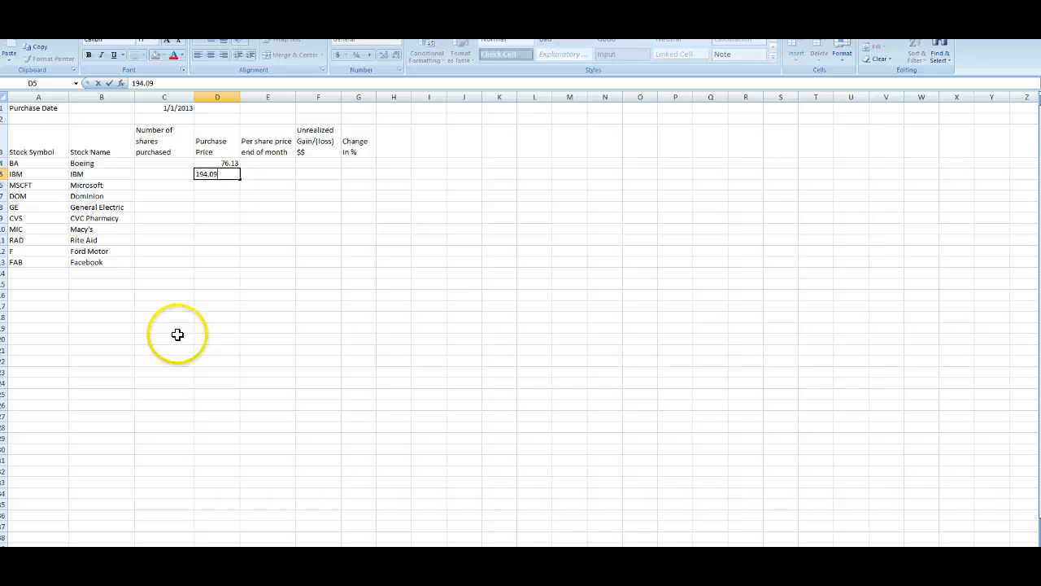
key(Return)
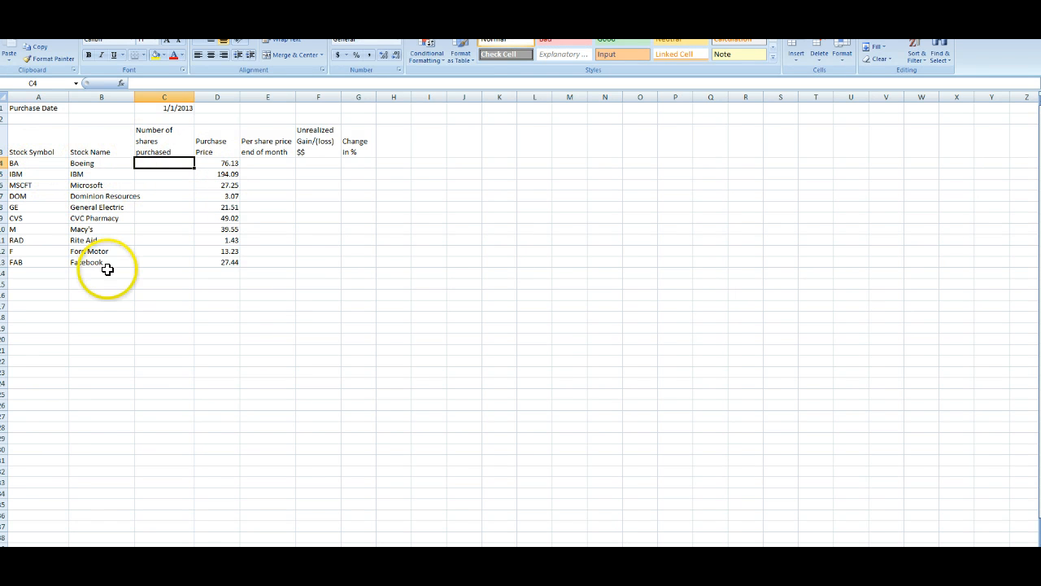
Step: Enter 100 as the number of shares purchased for each of the ten stocks
click(230, 160)
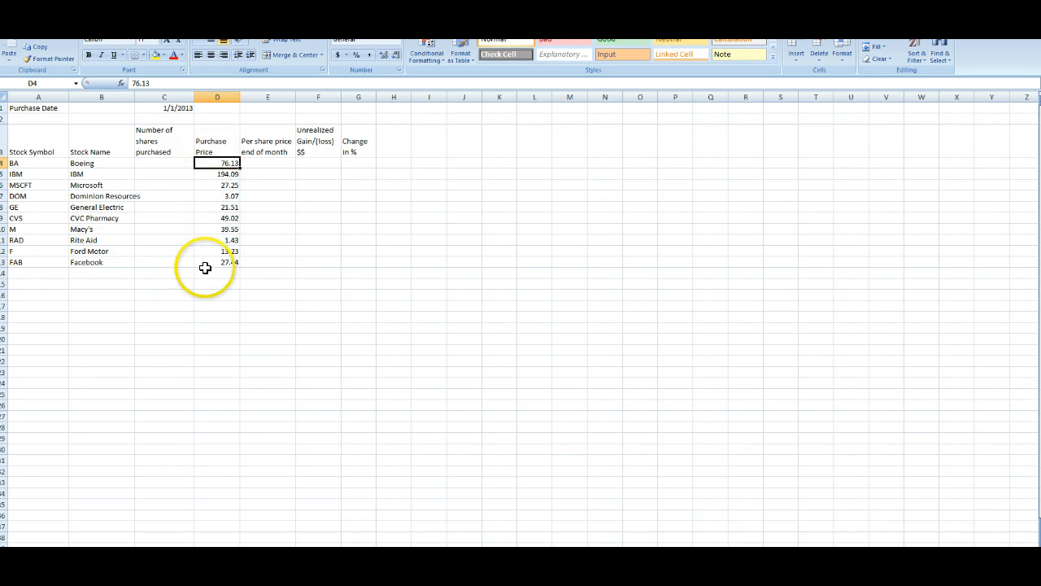
click(165, 163)
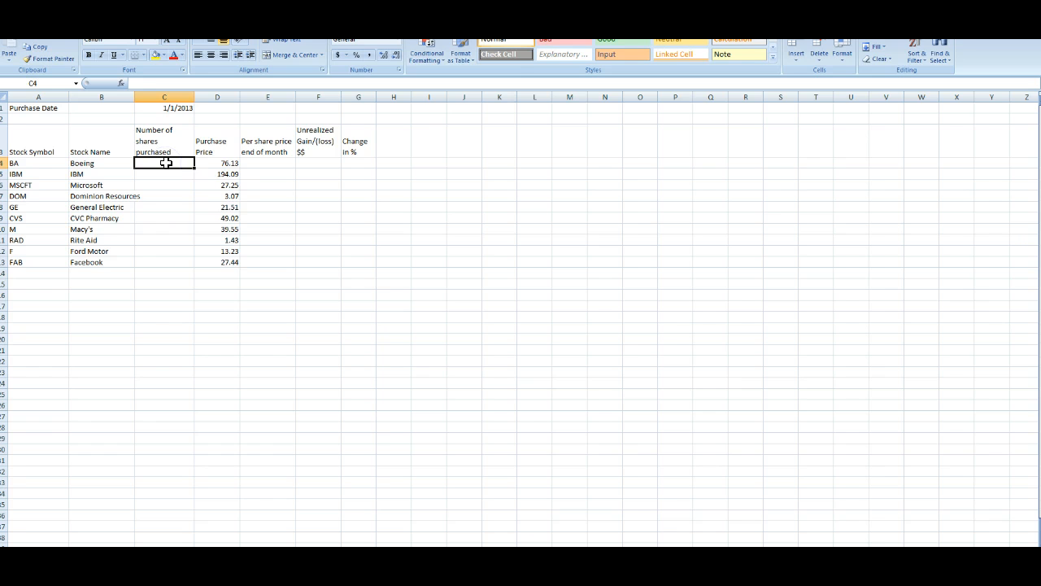
text(100)
key(Return)
text(100)
key(Return)
text(100)
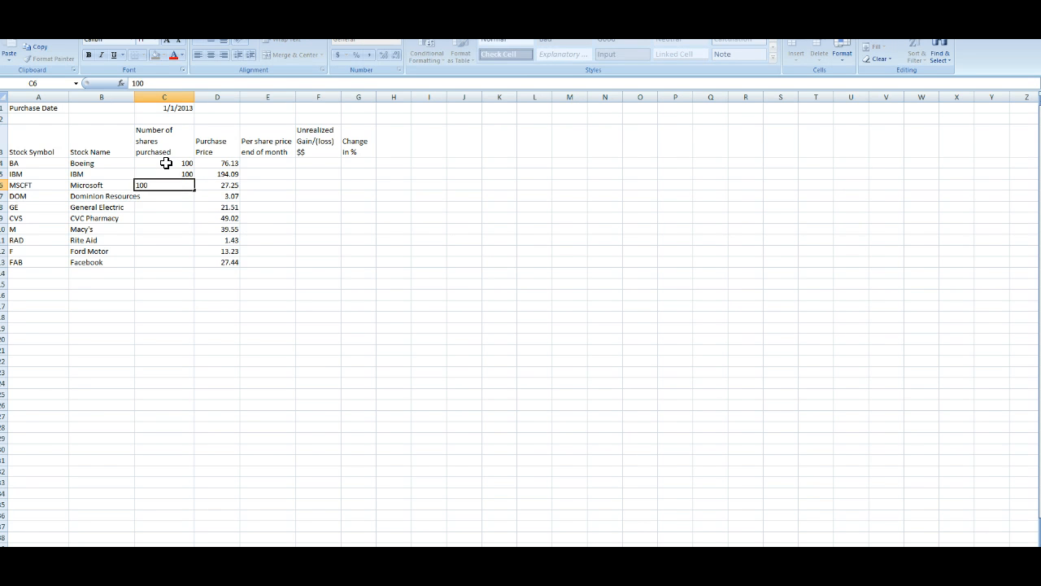
key(Return)
text(100)
key(Return)
text(100)
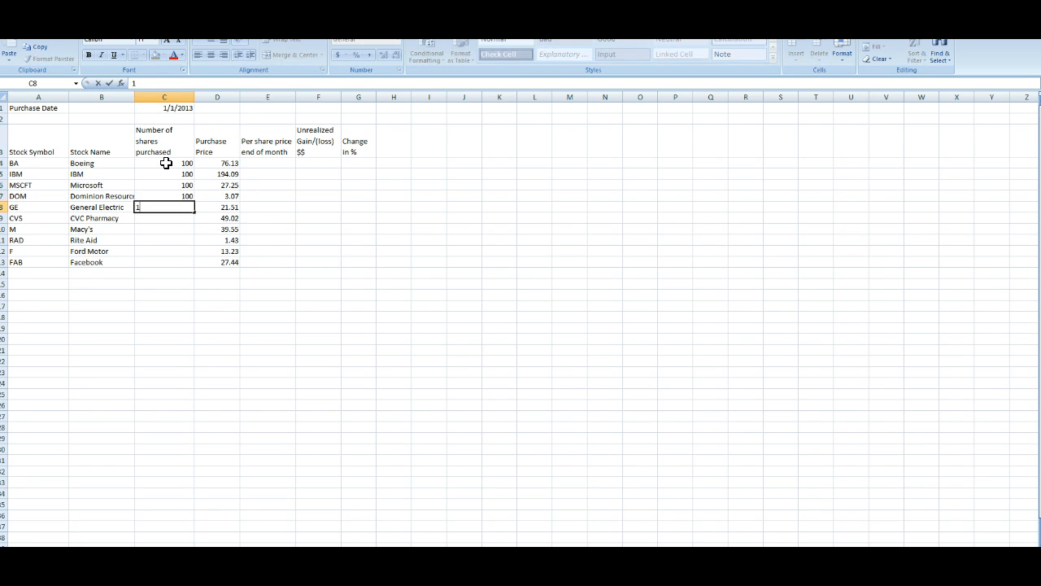
key(Return)
text(100)
key(Return)
text(100)
key(Return)
text(100)
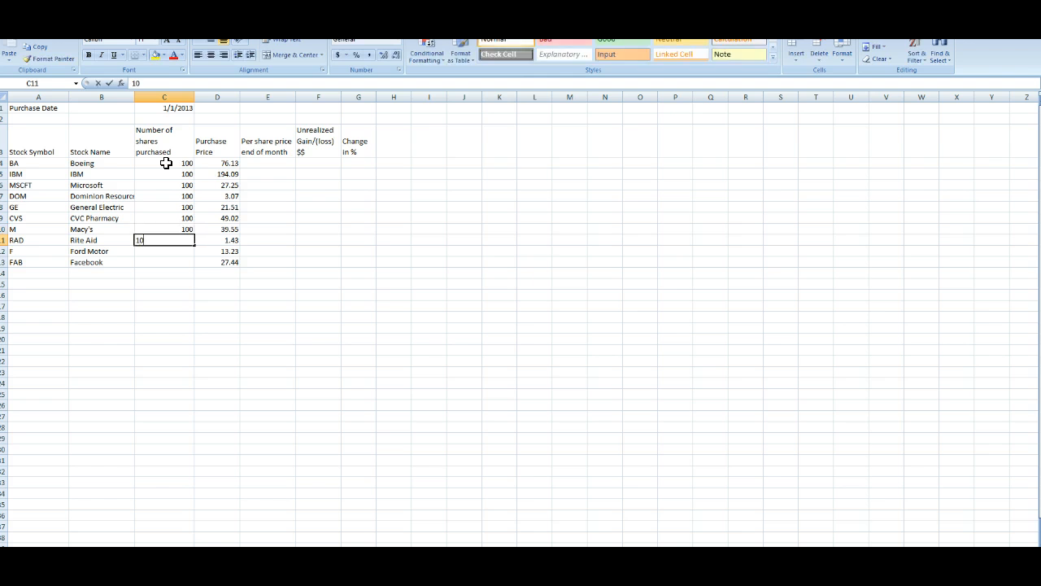
key(Return)
text(100)
key(Return)
text(100)
key(Return)
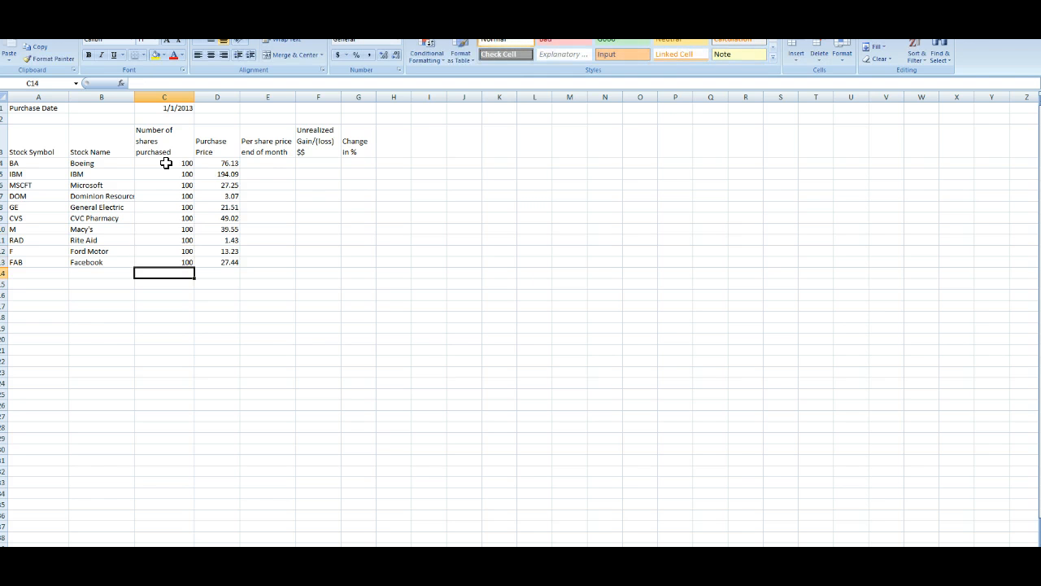
click(280, 161)
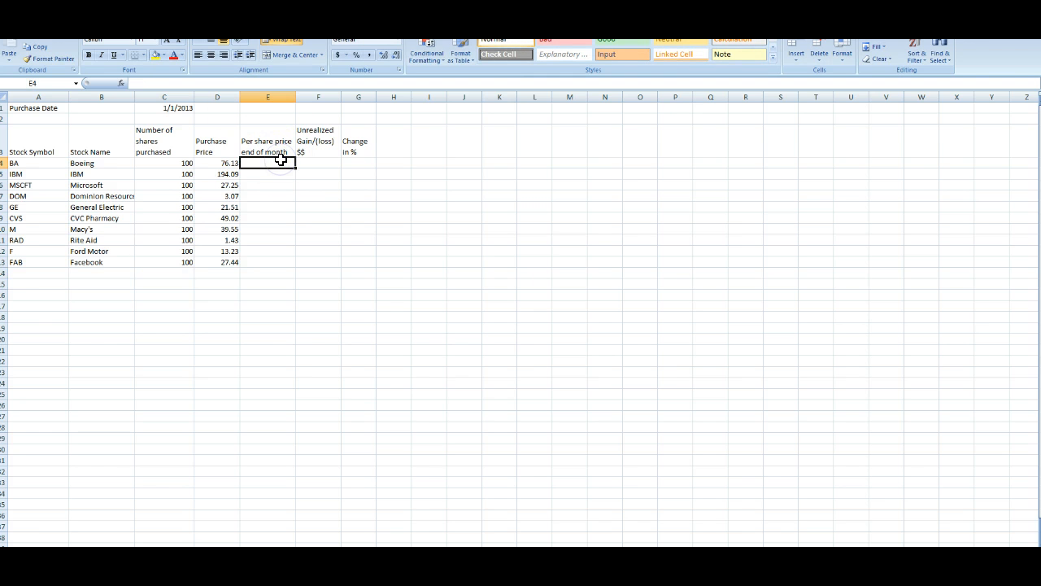
text(+)
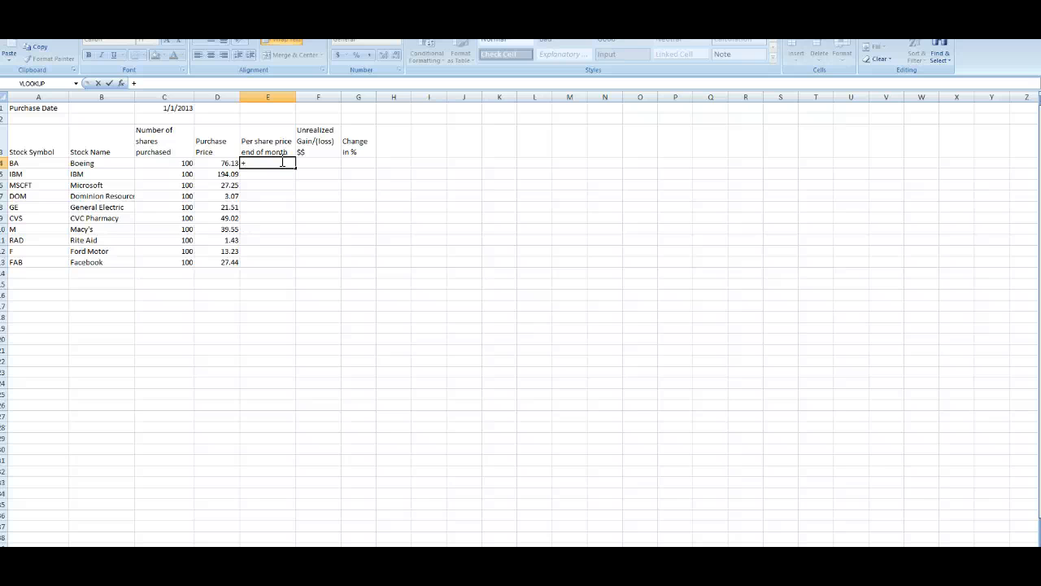
key(Left)
key(BackSpace)
key(BackSpace)
key(BackSpace)
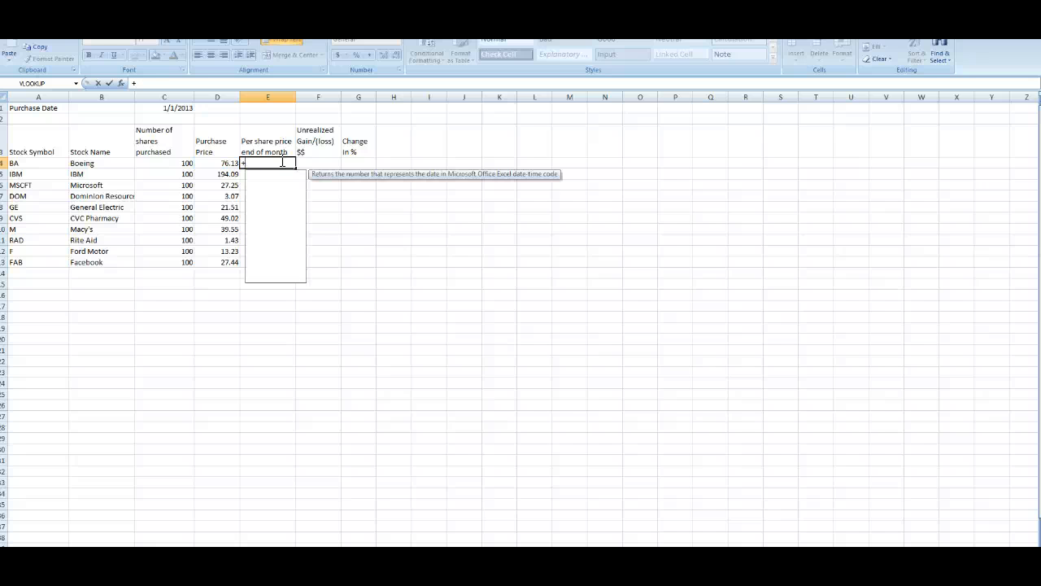
key(Return)
click(281, 161)
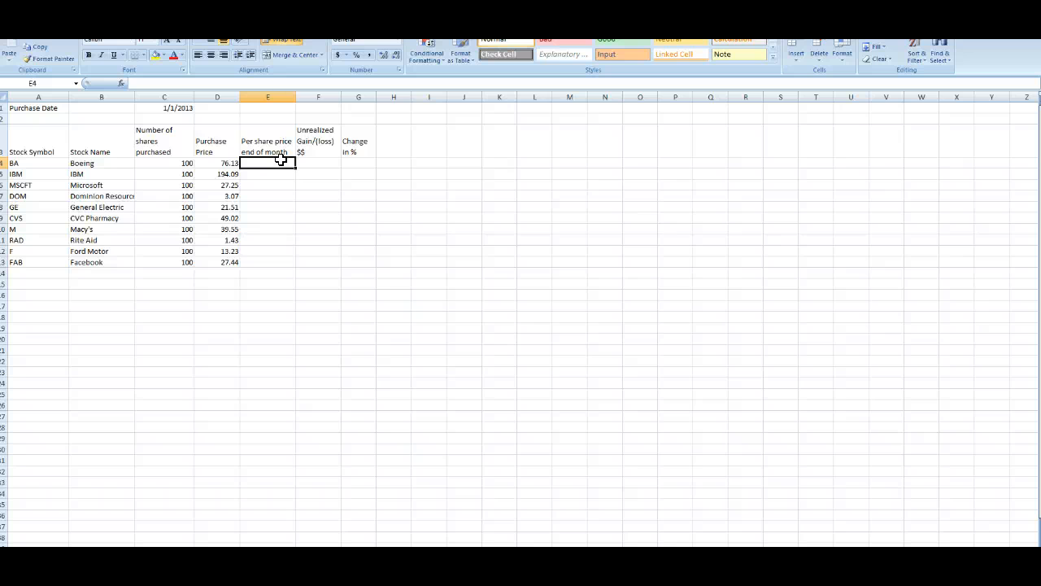
Step: Rename the purchase price header to 'Purchase Price/per share'
click(210, 147)
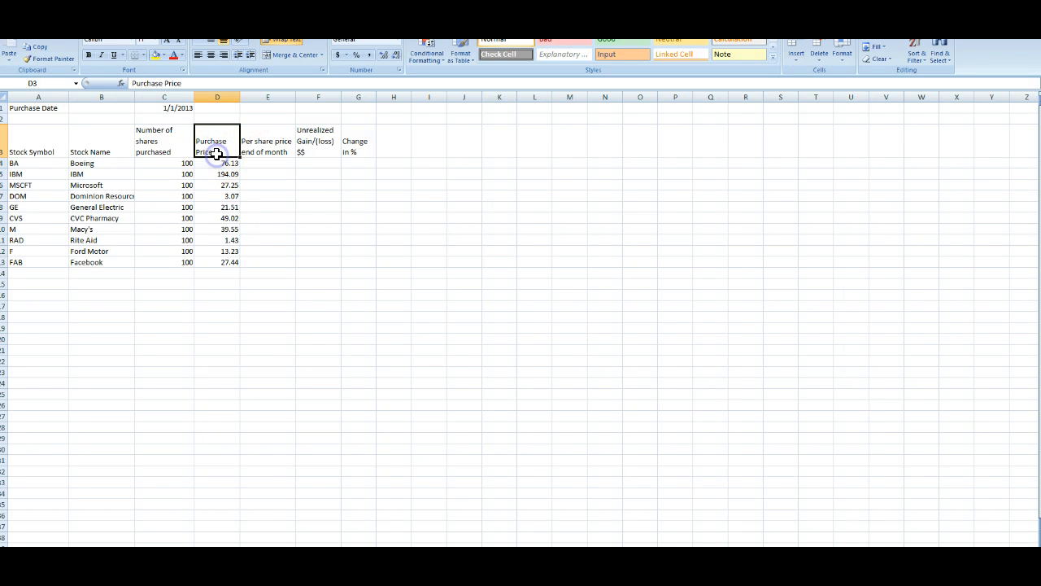
double_click(216, 150)
text(/)
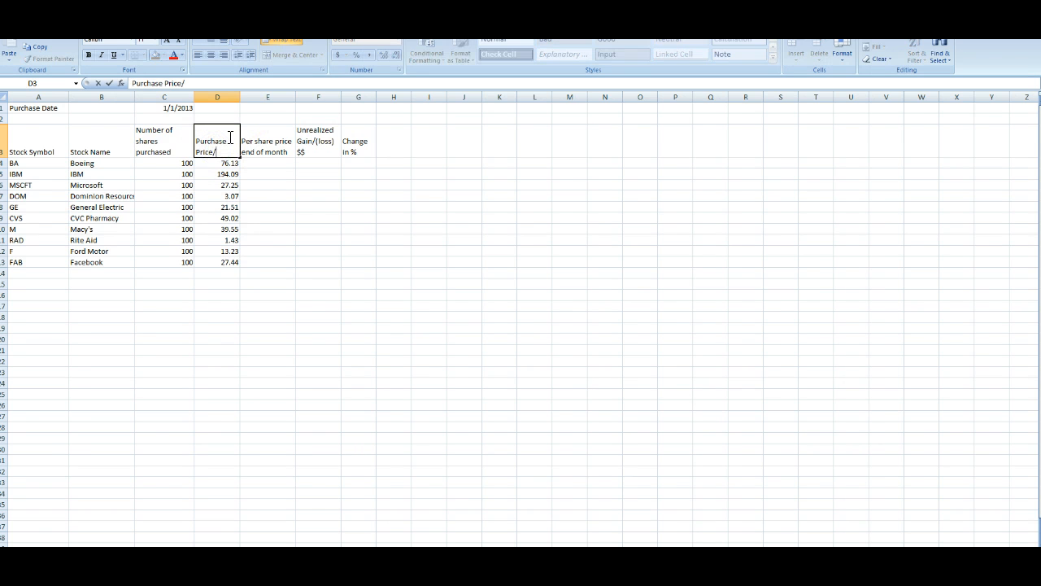
text(per share)
key(Return)
Step: Retitle the next column header as 'Purchase Price total'
click(229, 136)
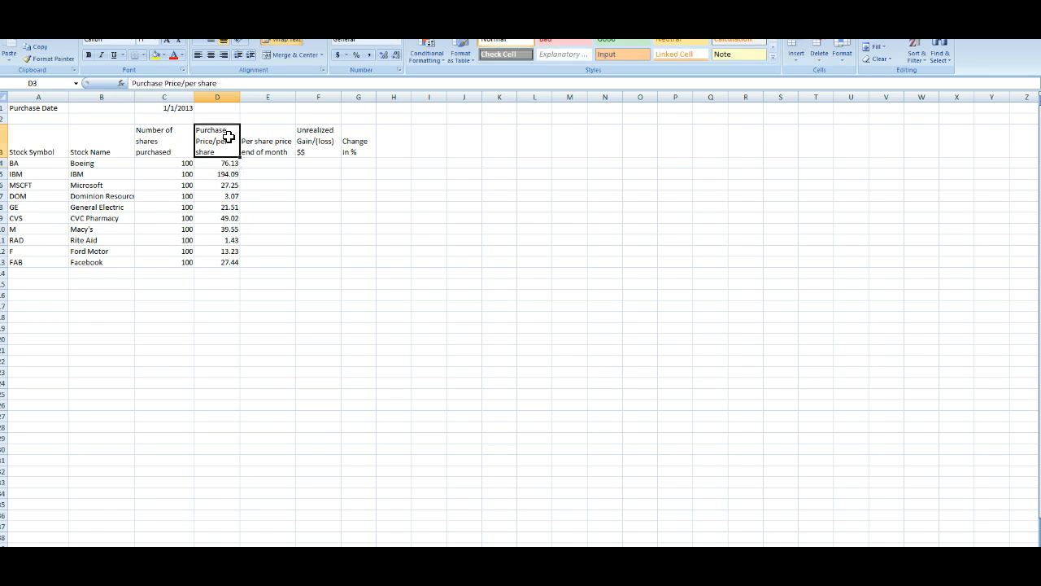
key(Right)
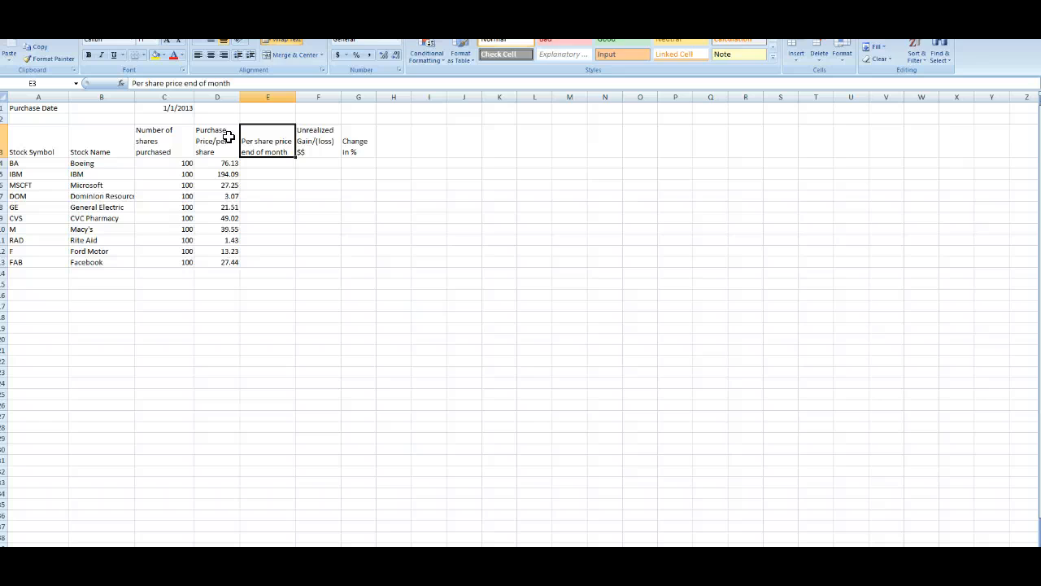
text(Pr)
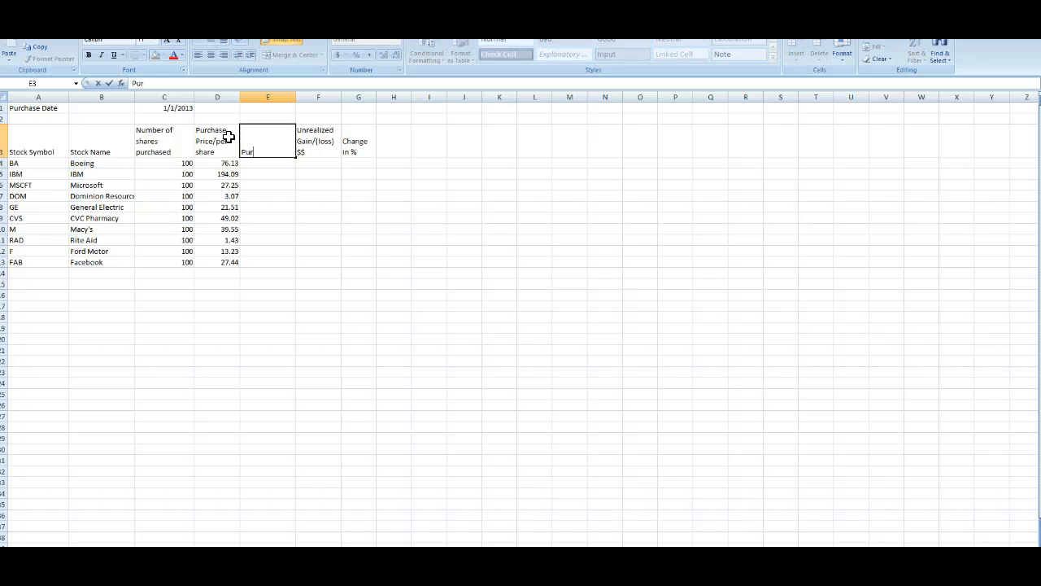
text(rchase Price total)
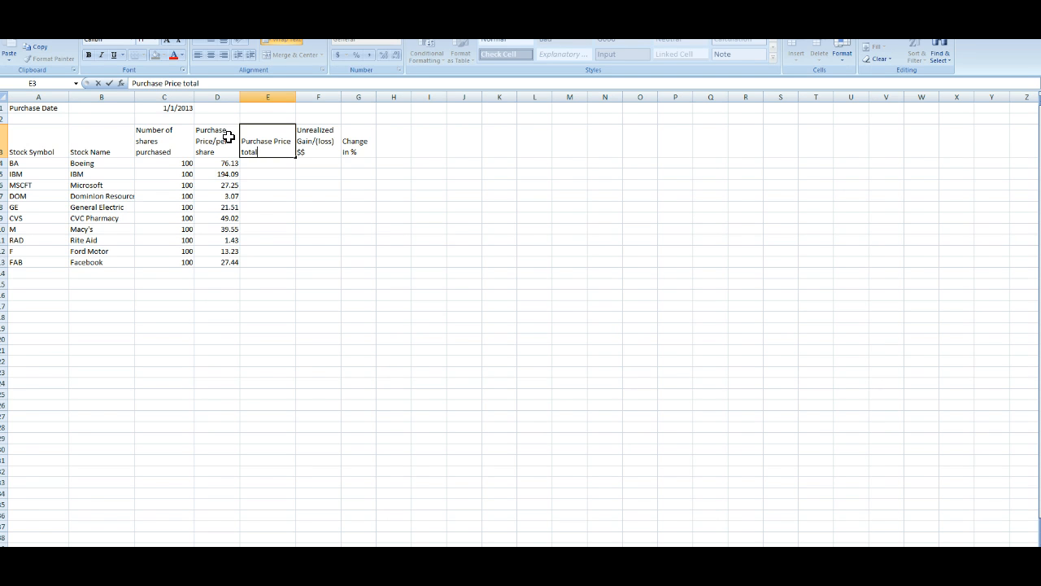
key(Tab)
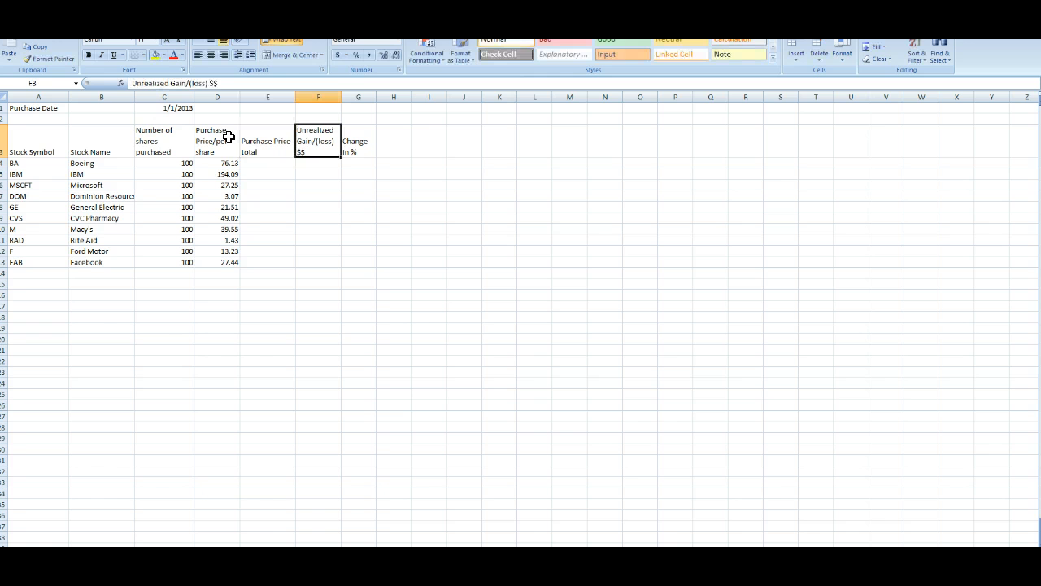
click(800, 61)
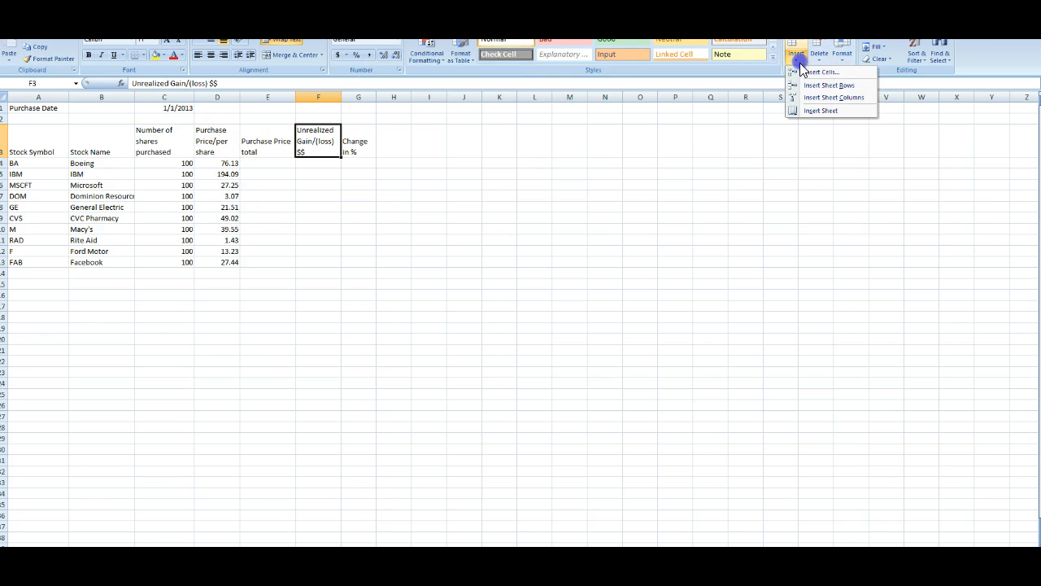
click(841, 84)
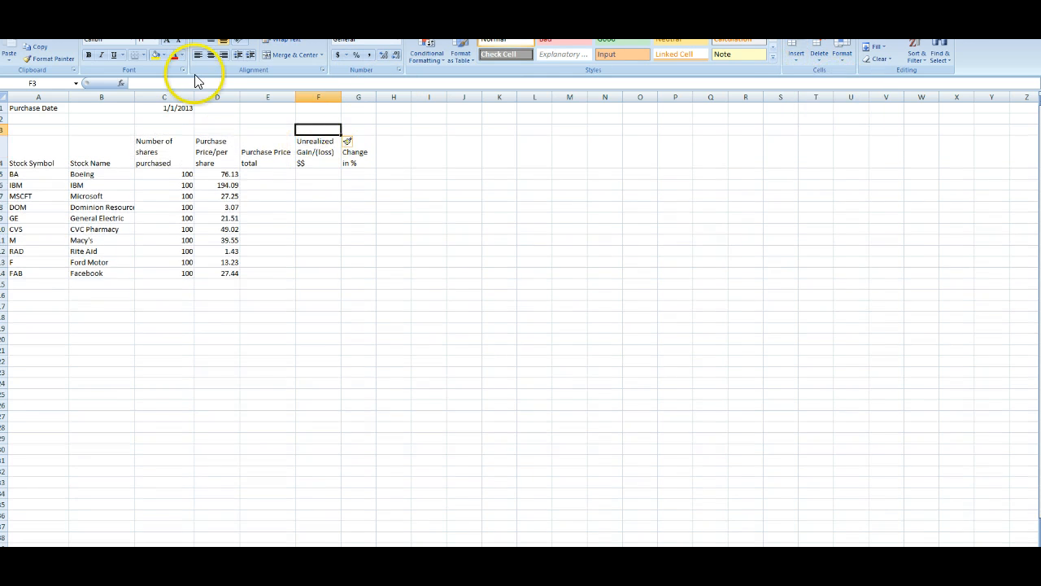
key(ctrl+z)
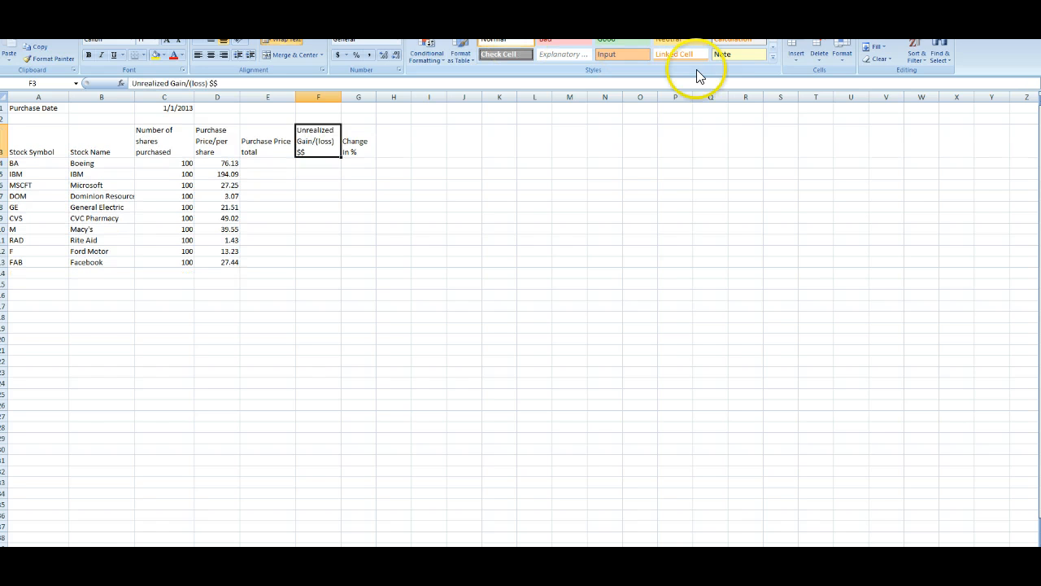
Step: Insert a new column before Unrealized Gain/(loss) and title it 'End of month price per share'
click(796, 58)
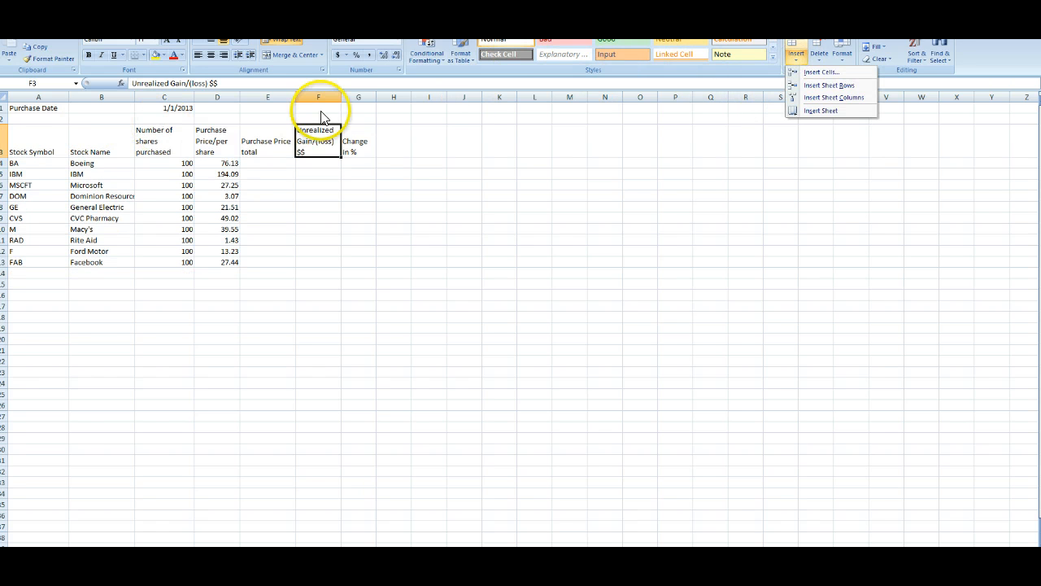
click(831, 96)
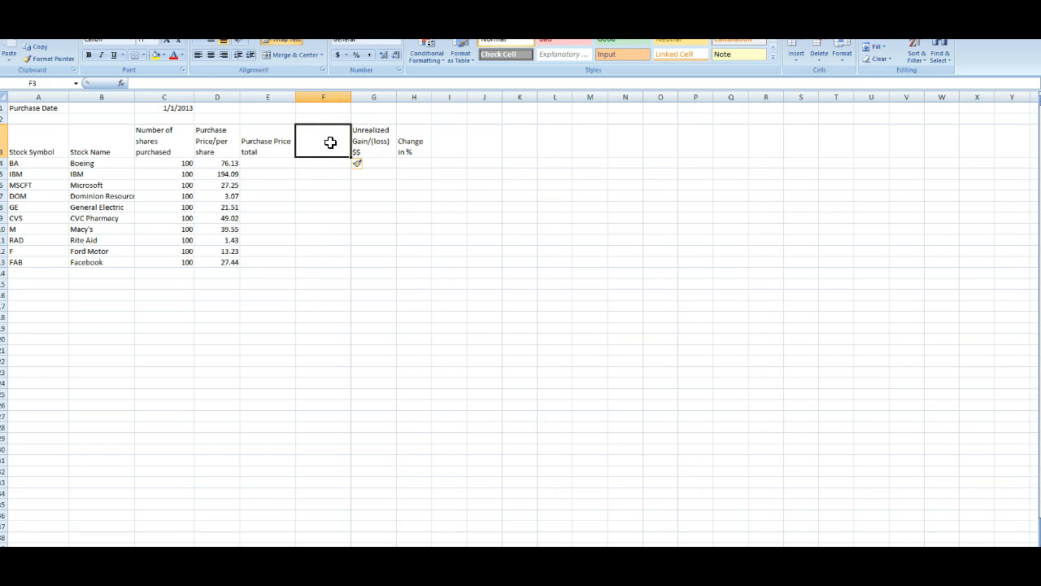
text(End of mont)
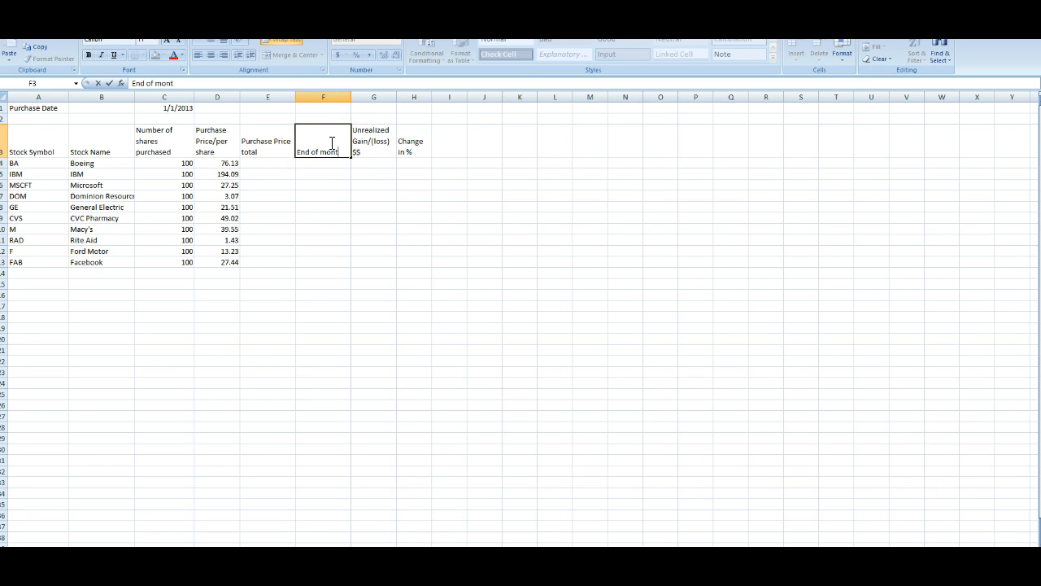
text(h price per share)
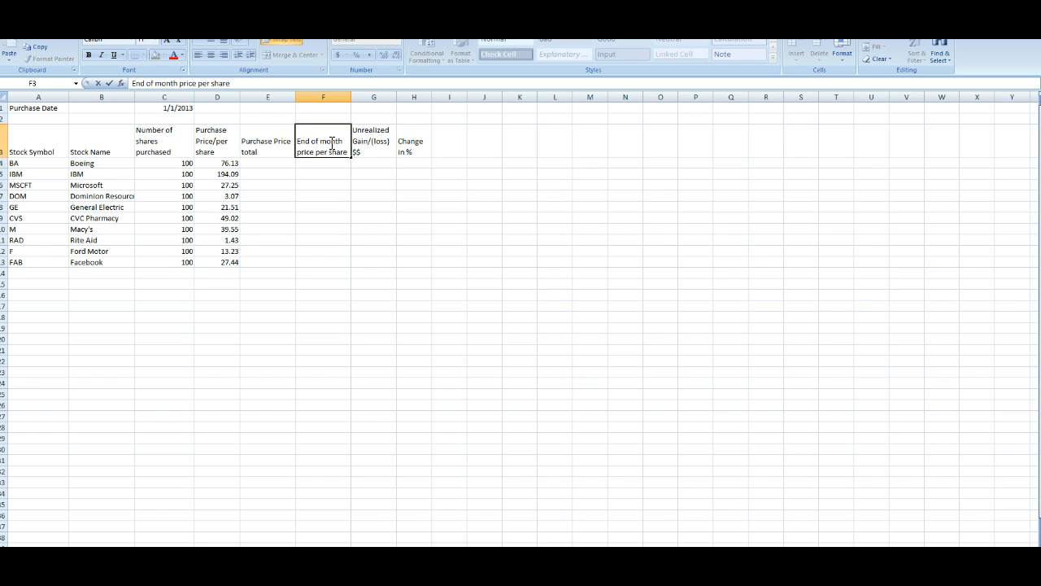
Step: Enter a formula for Boeing's purchase price total multiplying its per-share price by shares purchased
click(286, 163)
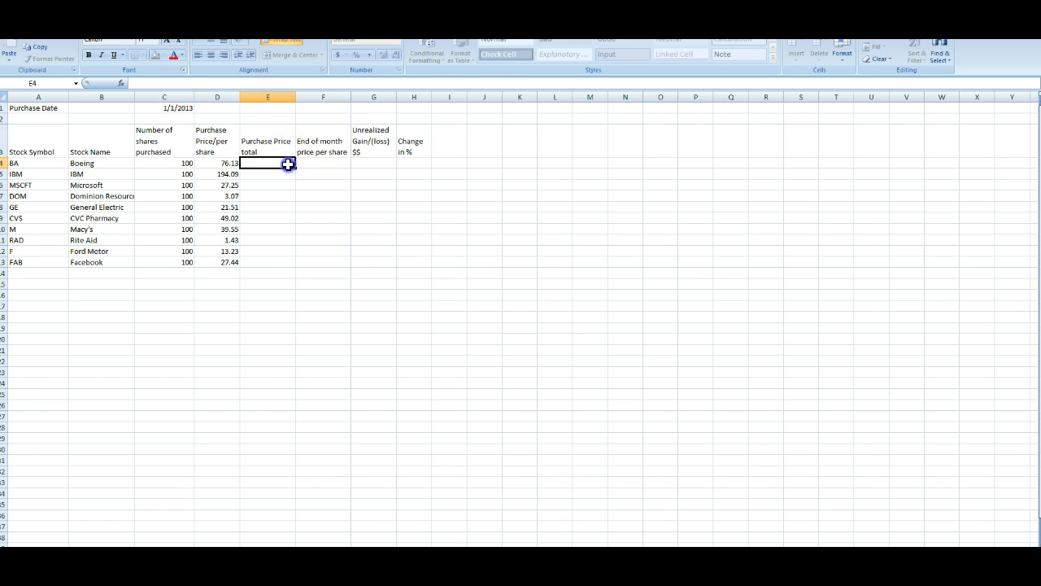
click(225, 161)
click(264, 150)
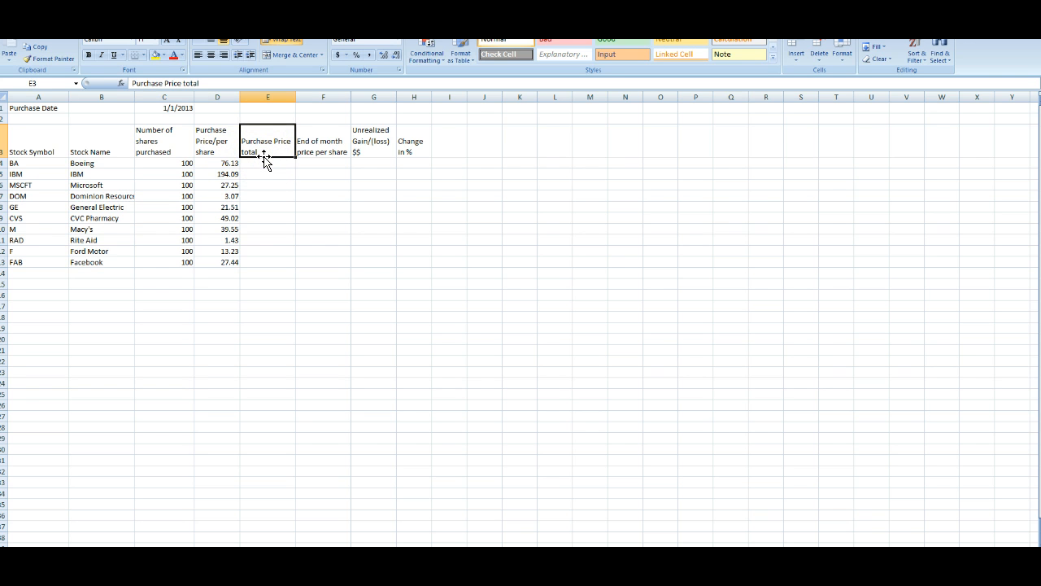
click(265, 163)
text(+)
key(Left)
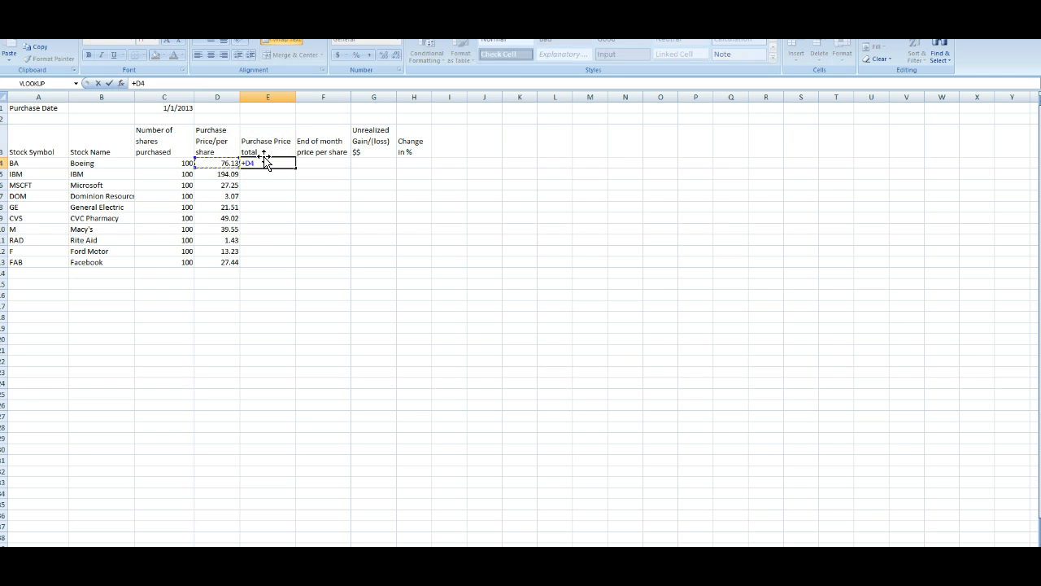
text(*)
key(Left)
key(Left)
key(Return)
Step: Copy the purchase price total formula down to the other nine stocks
click(265, 163)
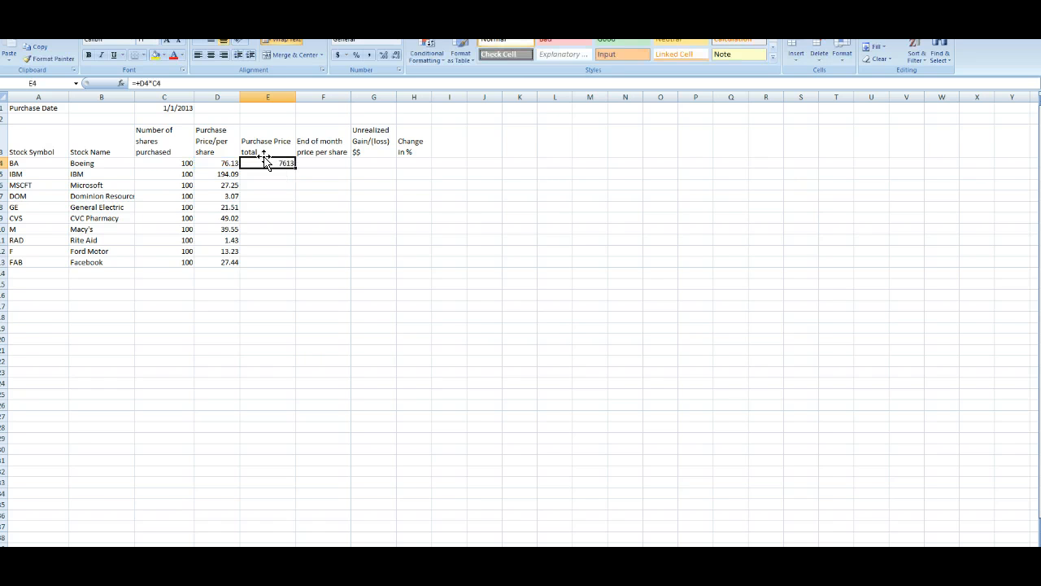
key(ctrl+c)
key(Down)
key(shift+Down)
key(shift+Down)
key(shift+Down)
key(shift+Down)
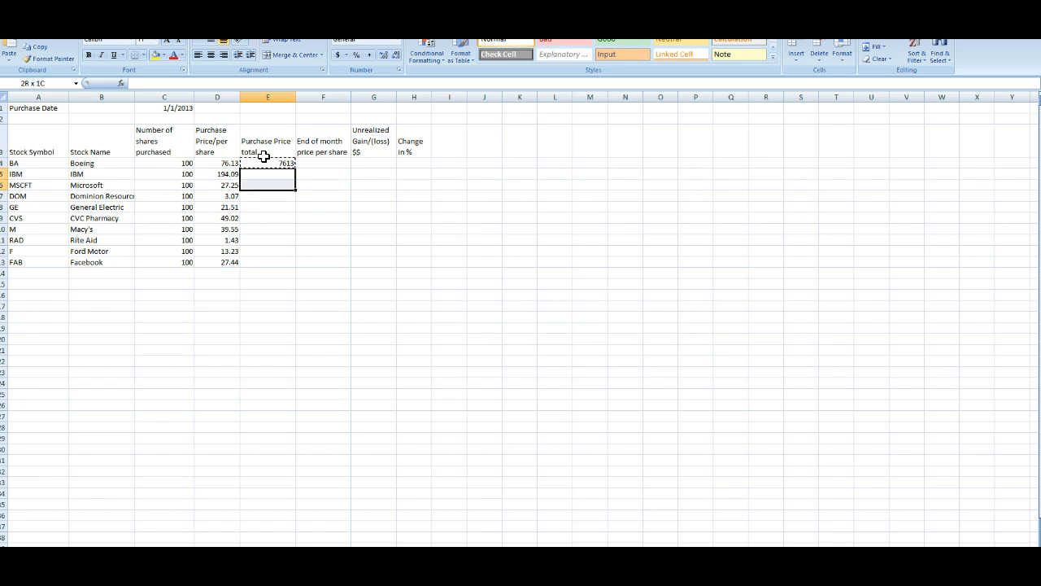
key(shift+Down)
key(shift+Down)
key(shift+Down)
key(shift+Down)
key(Return)
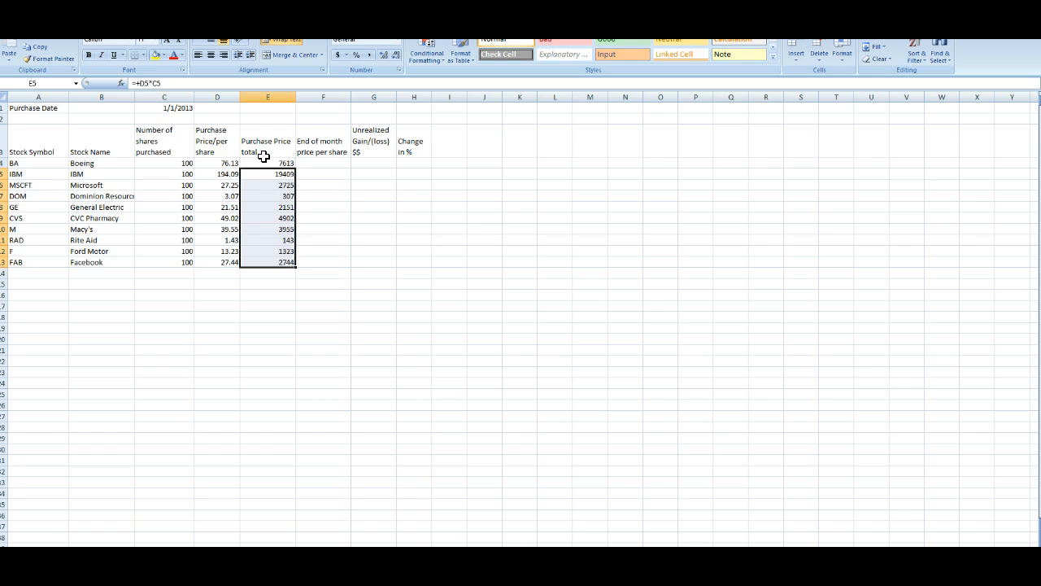
Step: Apply accounting currency format to the Purchase Price total column
drag(265, 163, 274, 262)
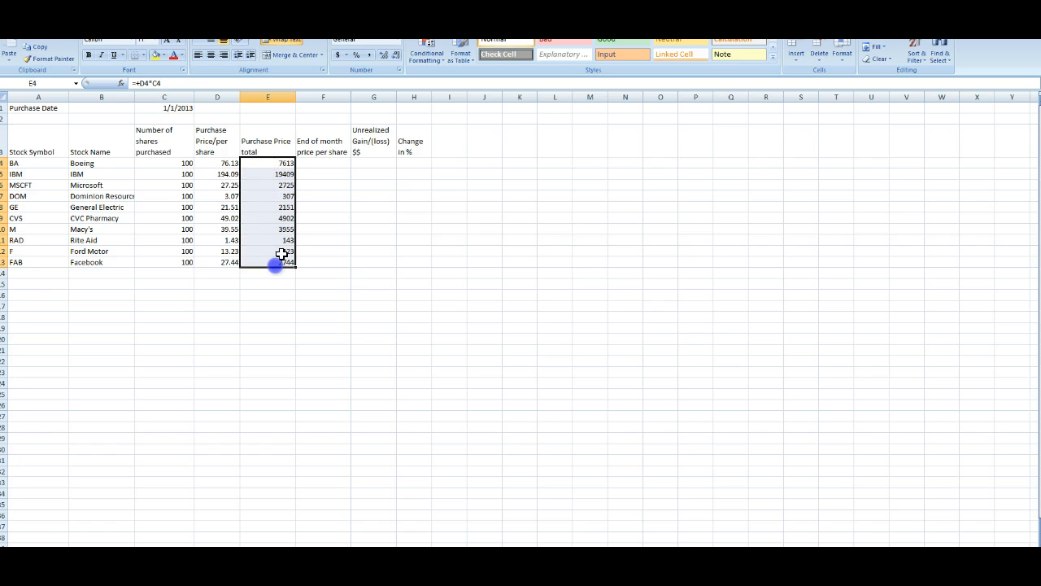
click(337, 54)
click(315, 172)
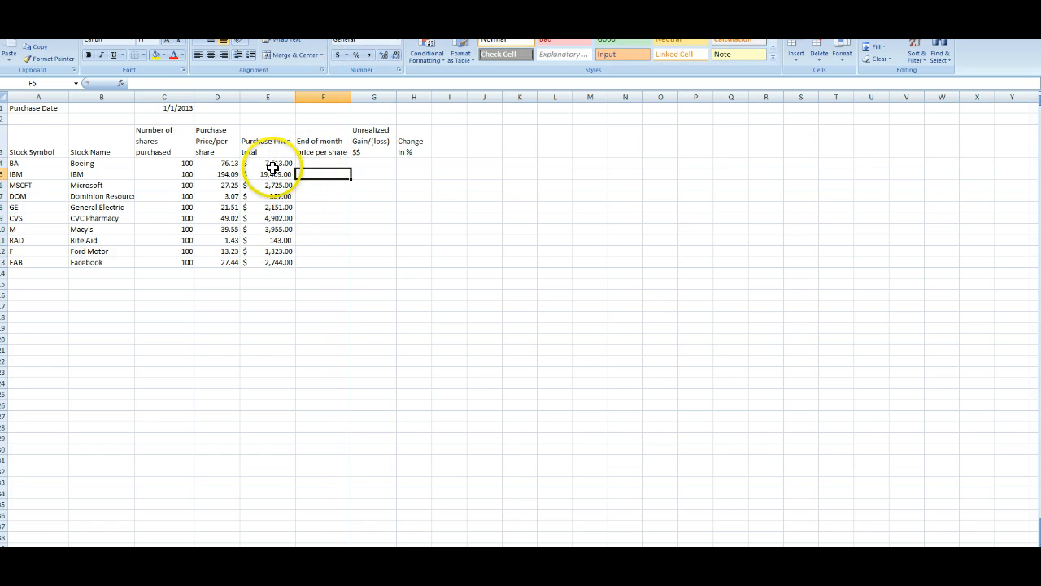
Step: Apply accounting currency format to the per-share purchase prices
drag(230, 164, 234, 262)
click(338, 55)
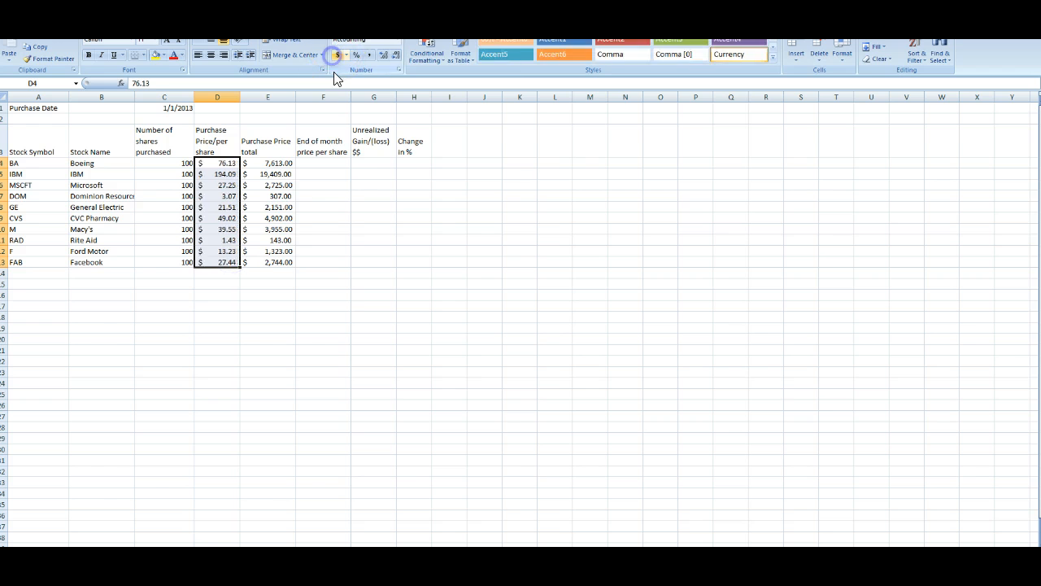
click(330, 176)
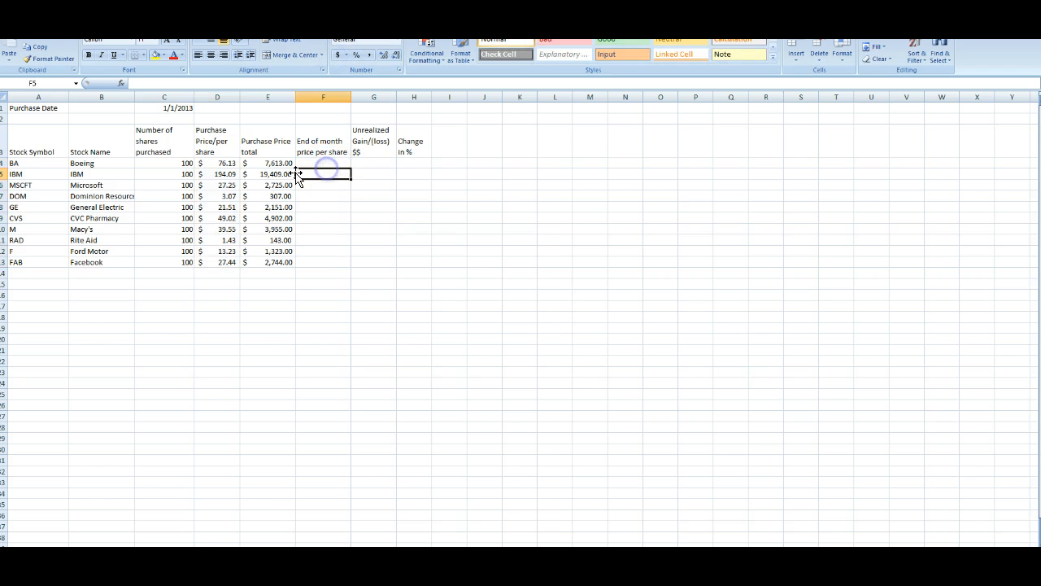
Step: AutoSum the Purchase Price total column in the row below Facebook
click(269, 274)
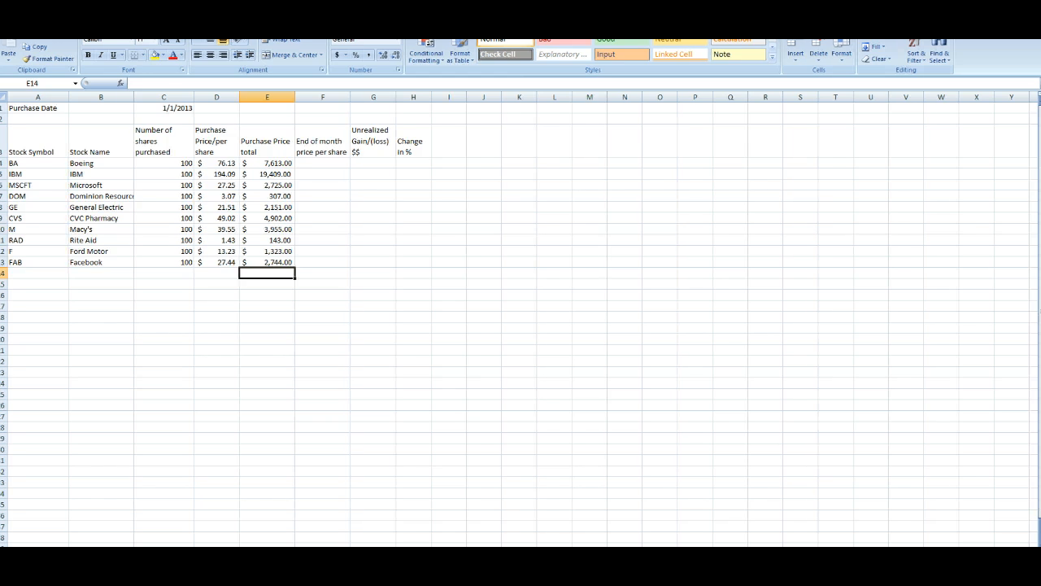
click(879, 35)
click(878, 35)
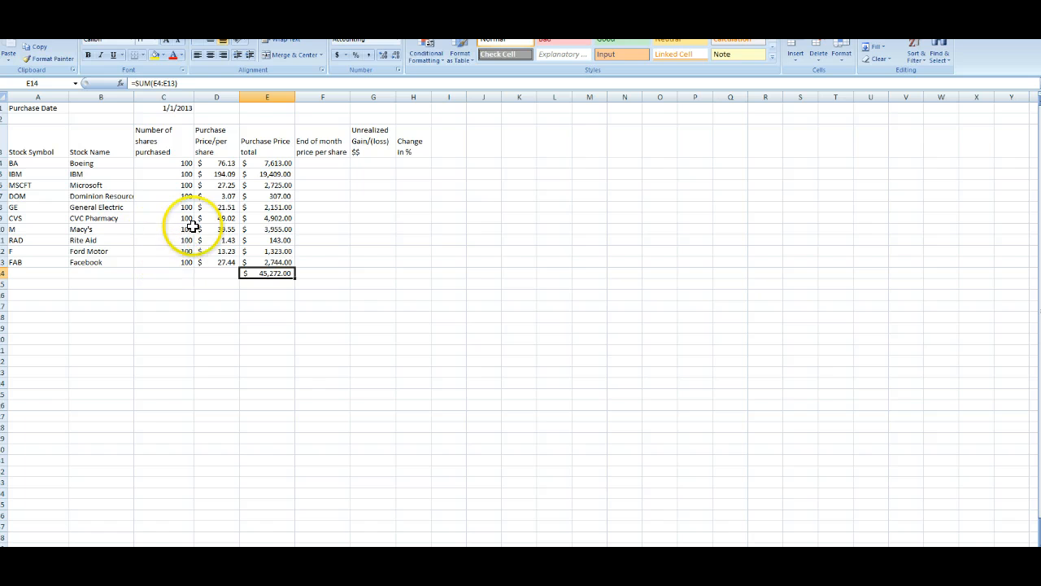
Step: Change the shares purchased to 250 for both Facebook and Boeing
click(169, 261)
text(250)
key(Return)
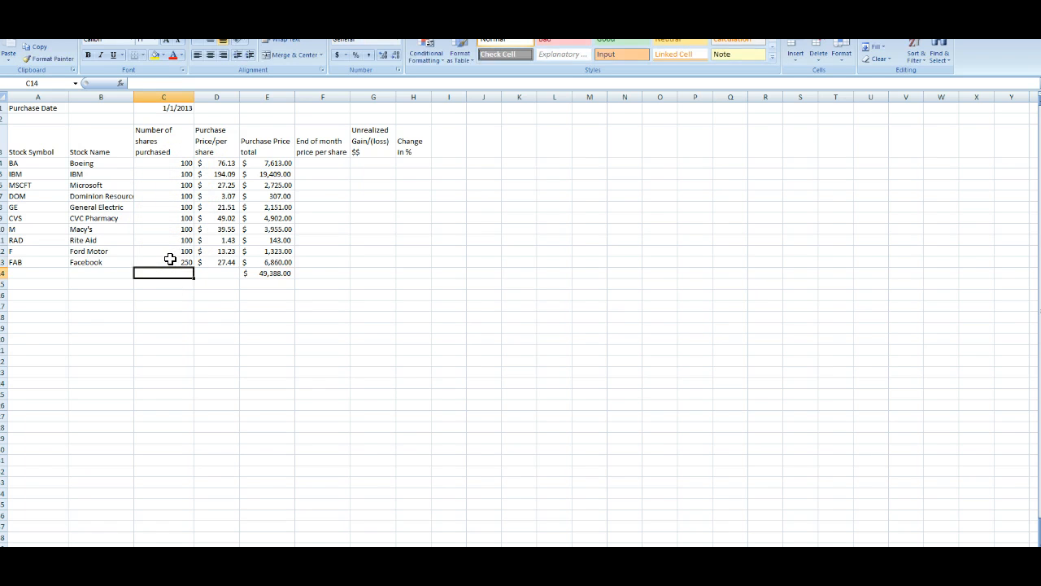
key(Up)
key(Up)
key(Up)
key(Up)
key(Up)
key(Up)
key(Up)
key(Up)
key(Up)
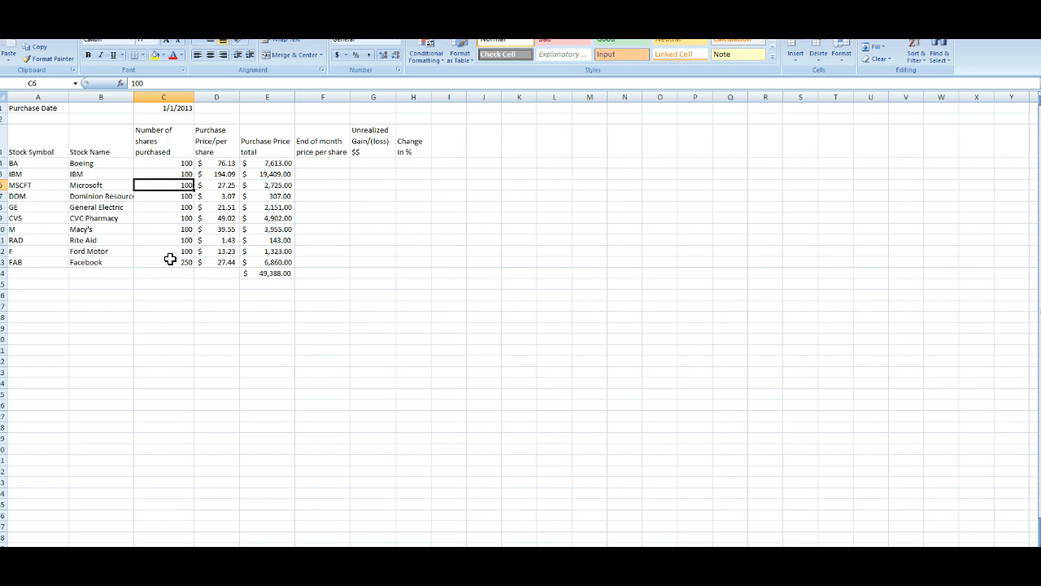
key(Up)
text(250)
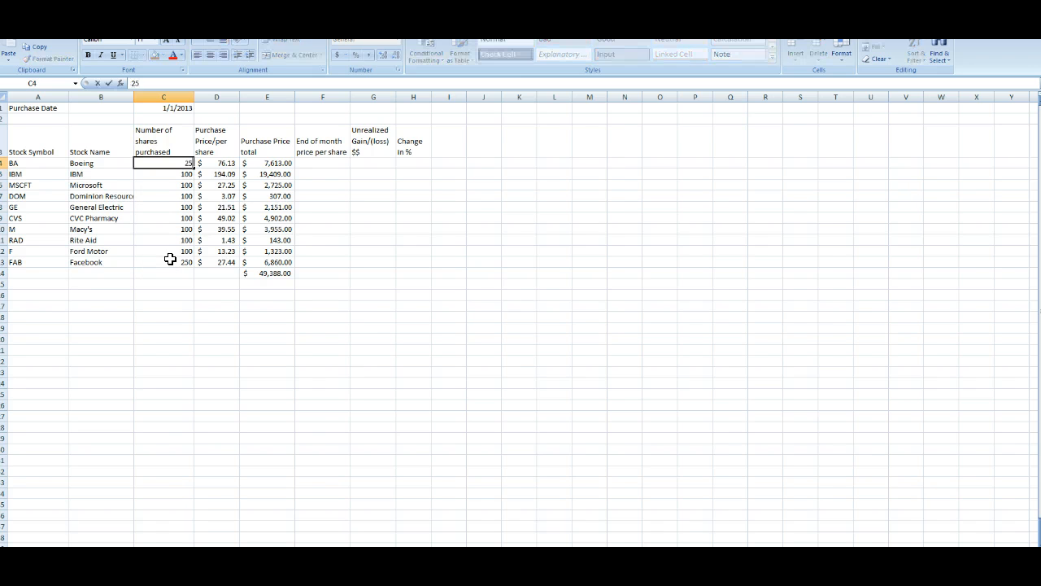
key(Return)
Step: Set shares purchased to 200 for CVS, 500 for Rite Aid and 400 for Ford Motor
key(Down)
key(Down)
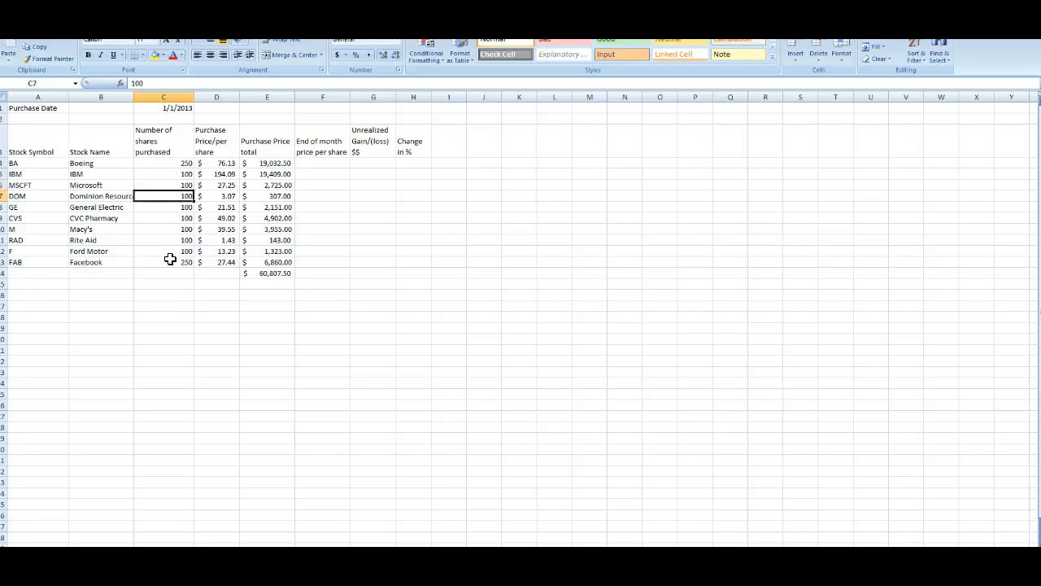
key(Down)
key(Down)
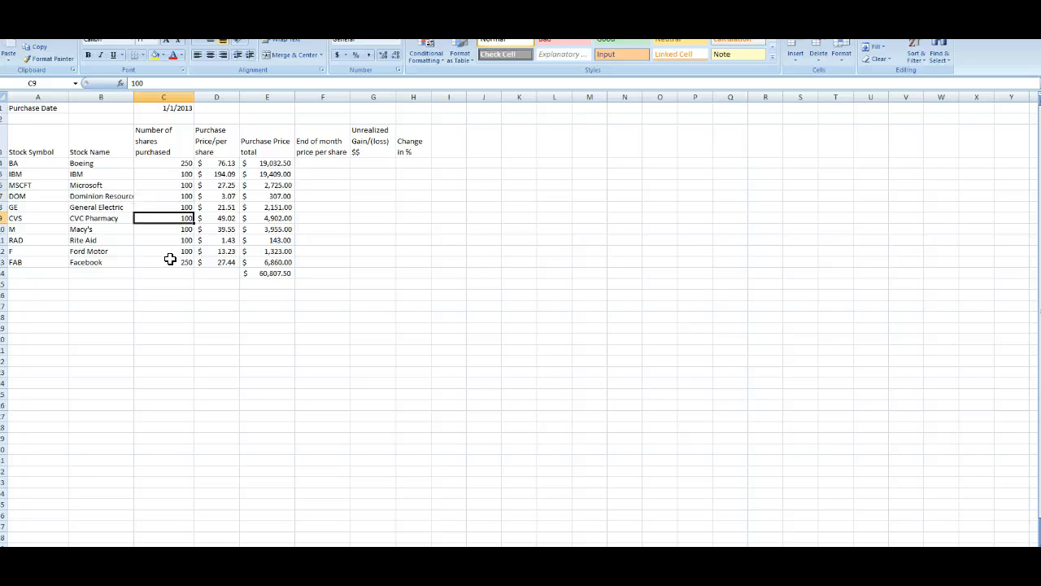
text(200)
key(Return)
key(Down)
key(Down)
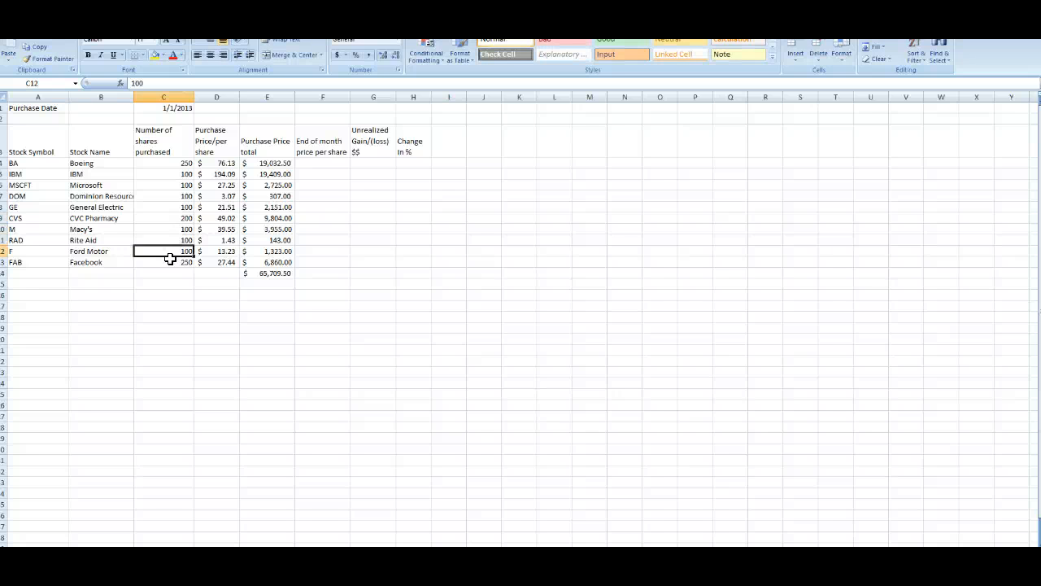
key(Up)
text(500)
key(Return)
text(400)
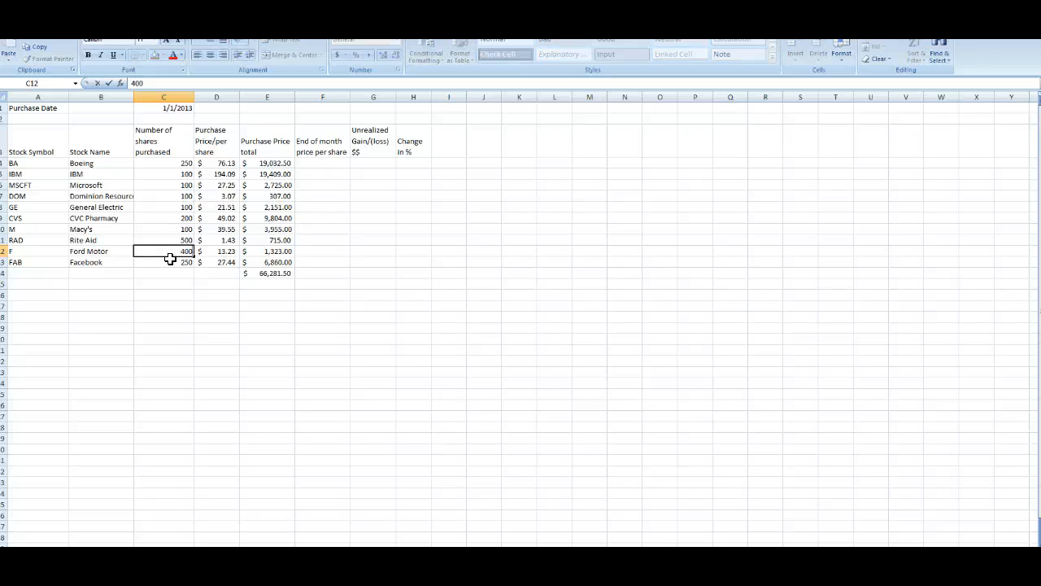
key(Return)
Step: Set the shares purchased for Dominion Resources to 500
key(Up)
key(Up)
key(Up)
key(Up)
key(Up)
key(Up)
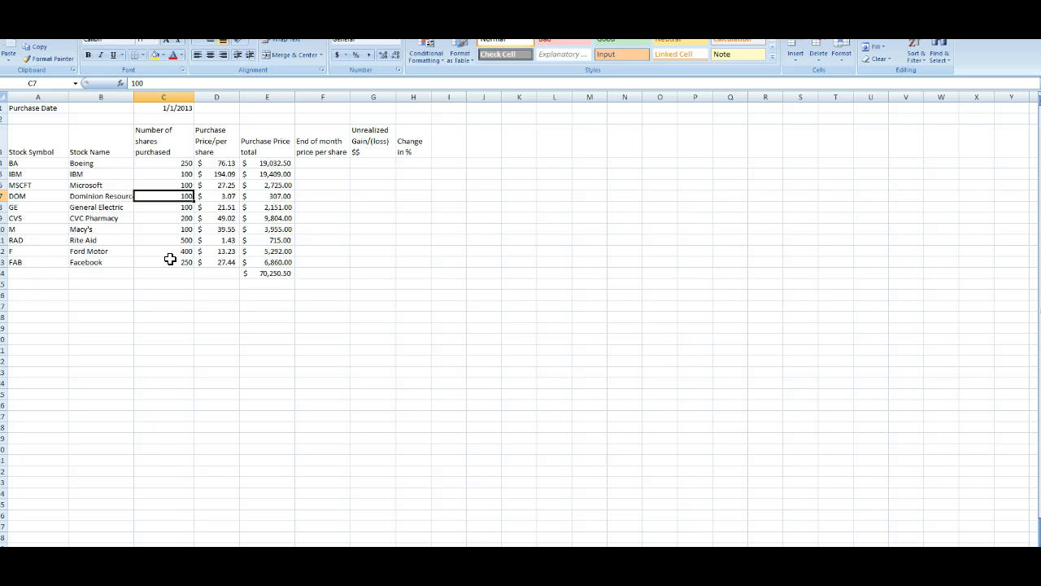
text(50)
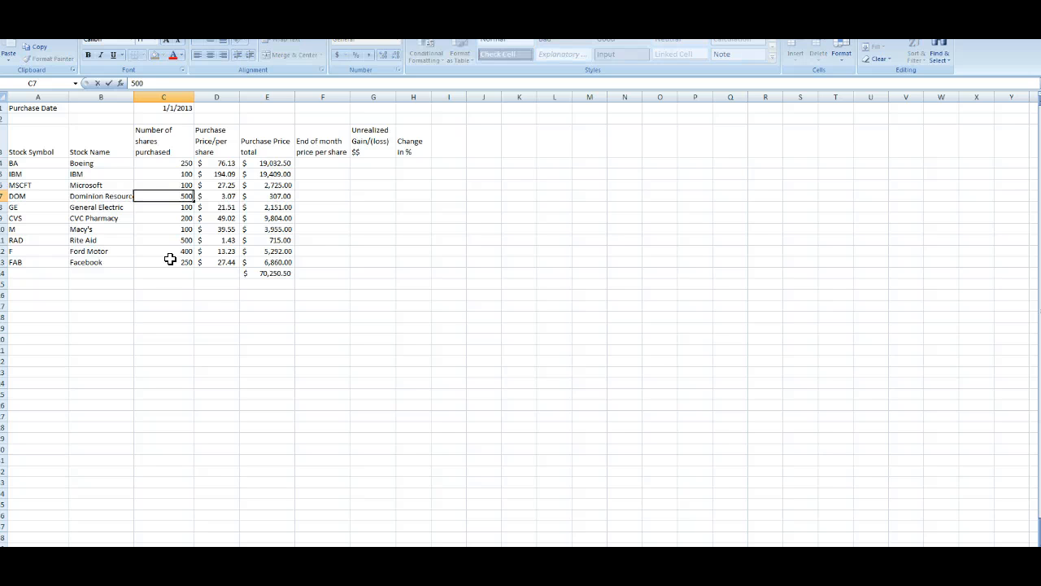
key(Return)
Step: Try several different share counts for IBM to bring the purchase total near 100,000
key(Up)
key(Up)
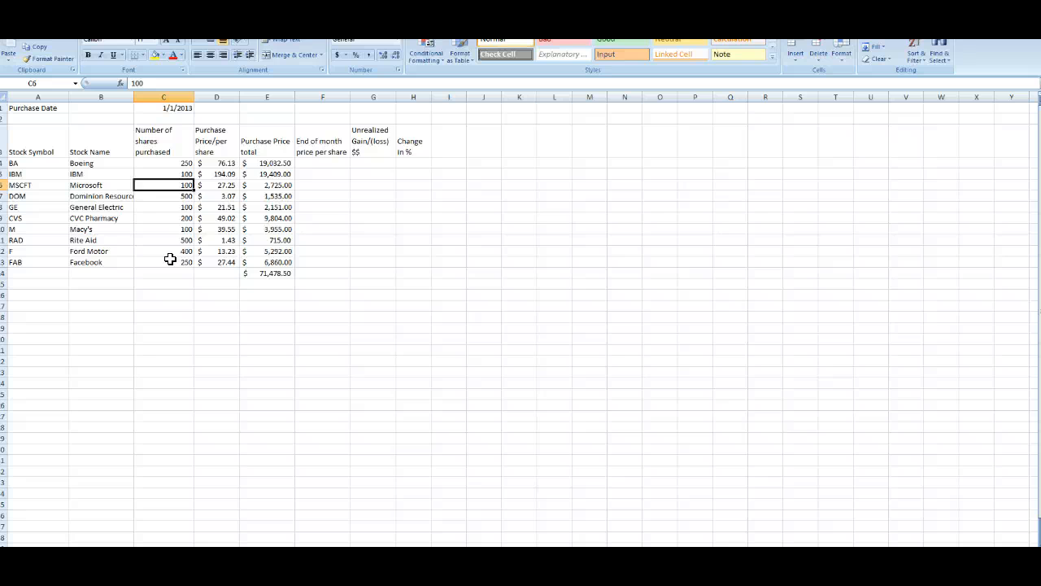
key(Up)
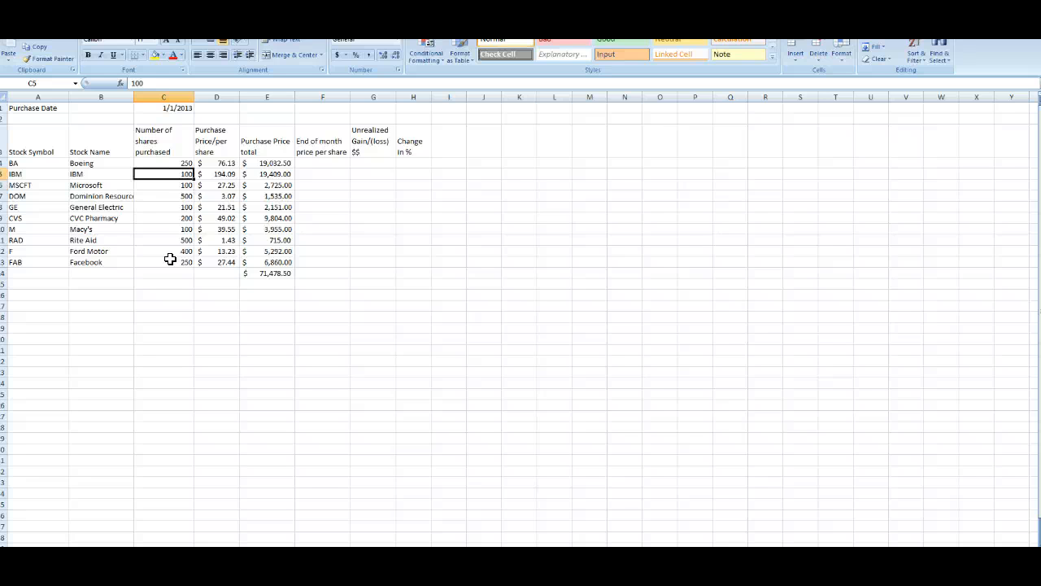
text(400)
key(Return)
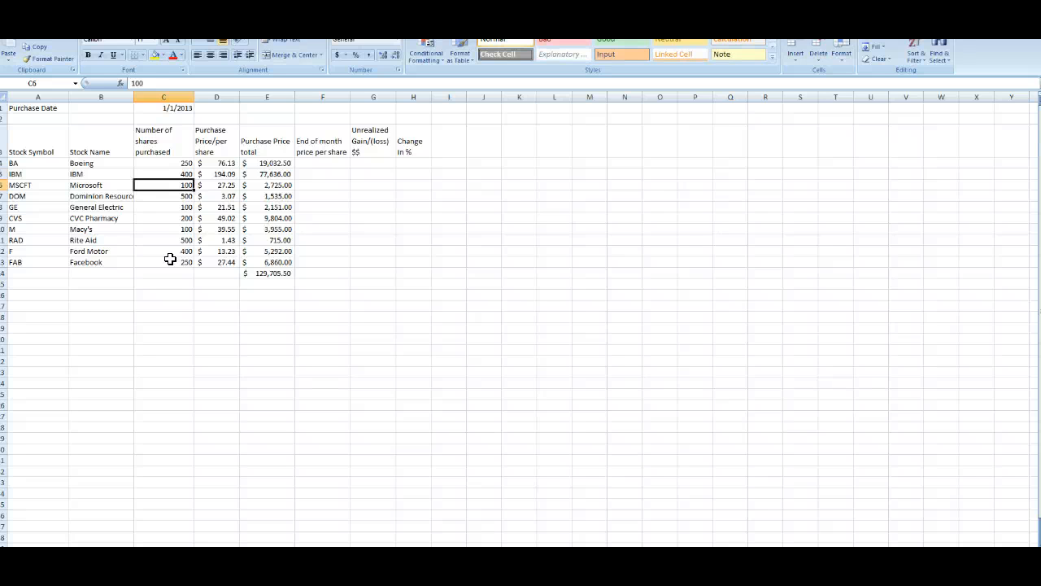
key(Up)
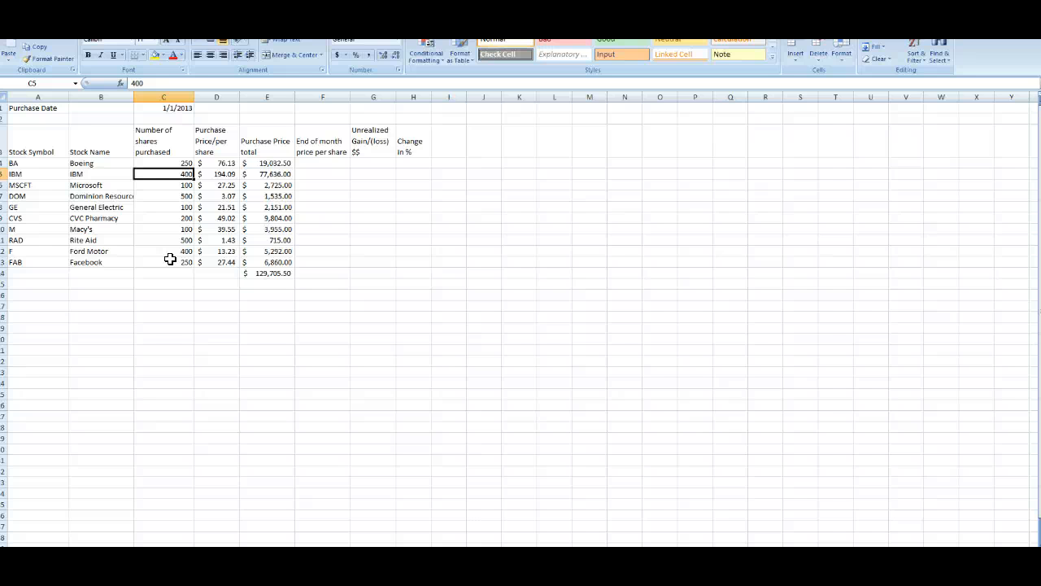
text(200)
key(Return)
text(50)
key(Return)
key(Up)
text(225)
key(Return)
key(Up)
text(230)
key(Return)
key(Up)
text(2)
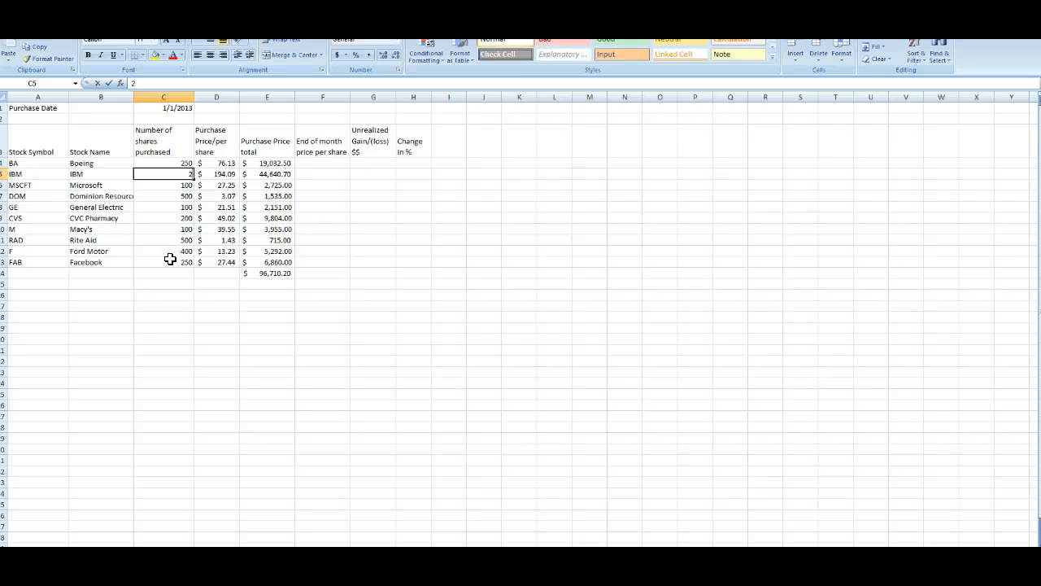
text(45)
key(Return)
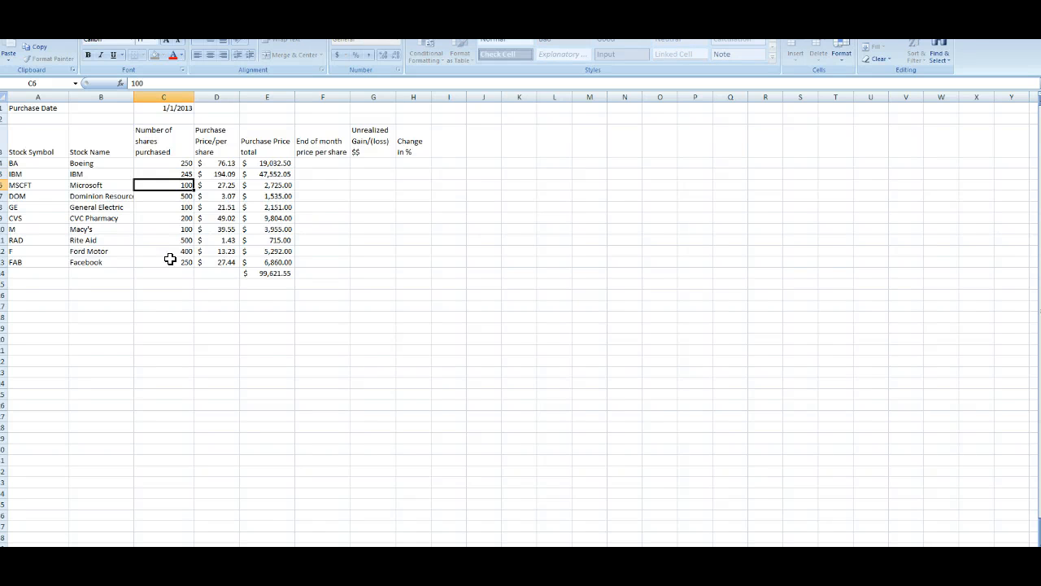
key(Up)
text(24)
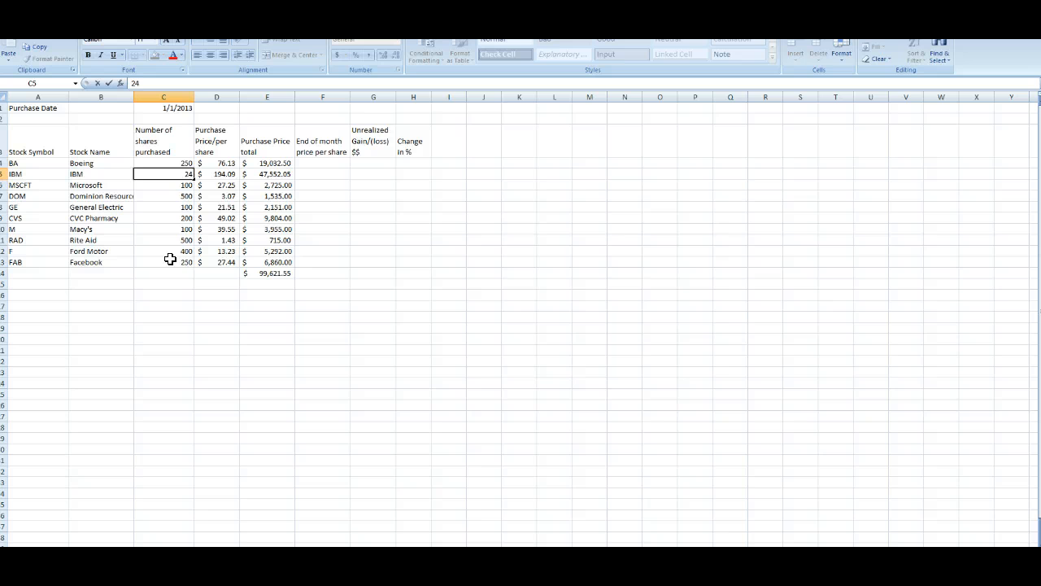
key(Return)
key(Up)
text(2)
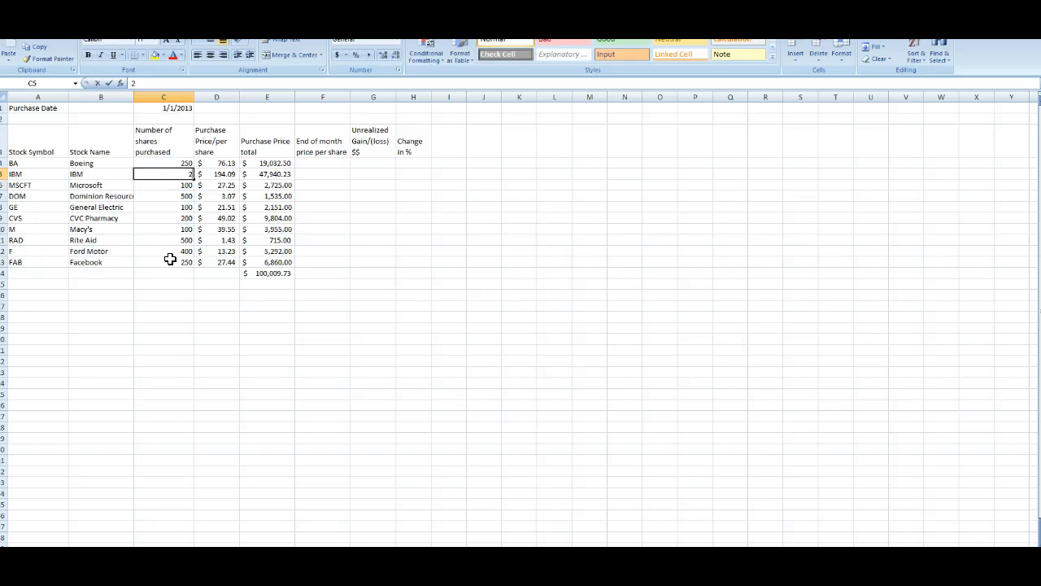
text(46)
key(Return)
Step: Set the shares purchased for IBM to 247
key(Up)
text(2)
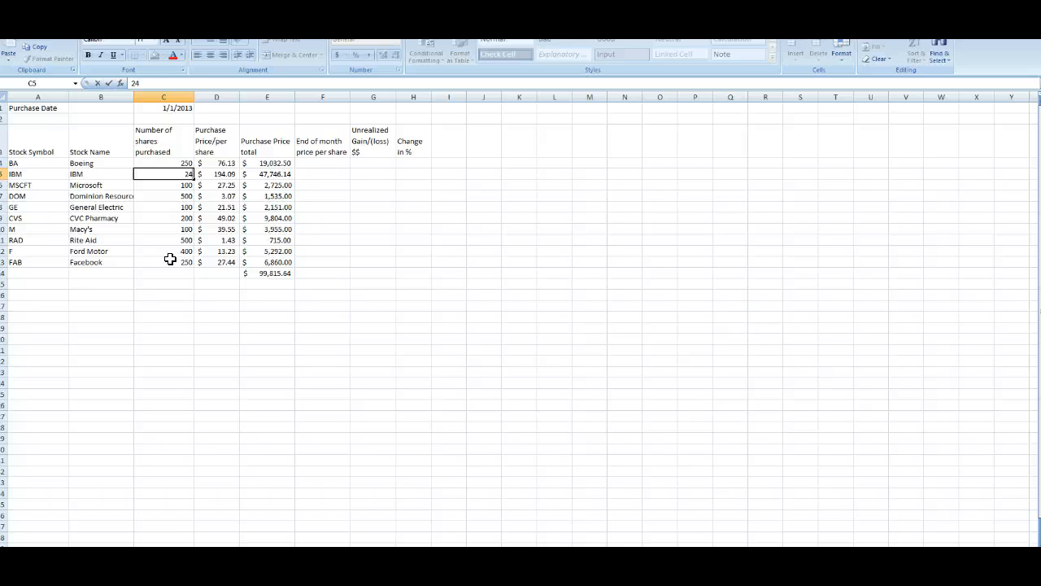
text(46.5)
key(BackSpace)
key(BackSpace)
key(BackSpace)
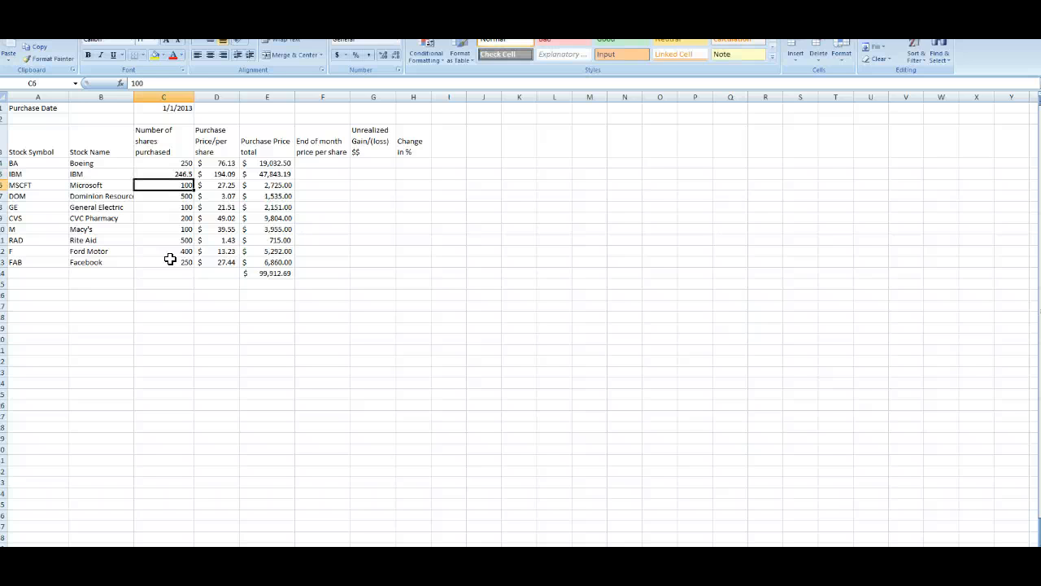
text(7)
key(Return)
Step: AutoSum the shares purchased column in the total row below Facebook
key(Up)
key(Down)
key(Down)
key(Down)
key(Down)
key(Down)
key(Down)
key(Down)
key(Down)
key(Down)
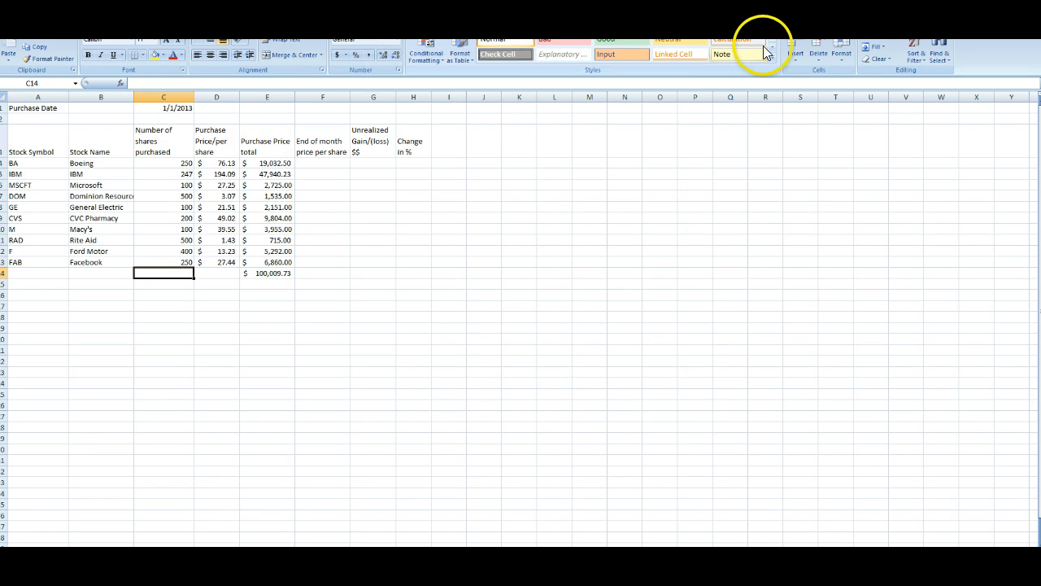
double_click(878, 39)
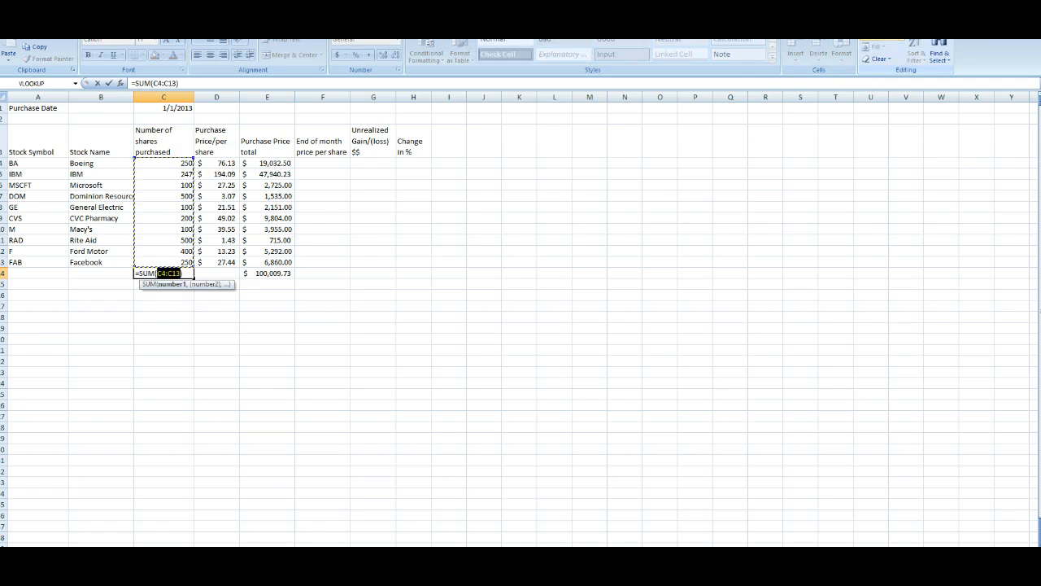
click(144, 294)
click(161, 271)
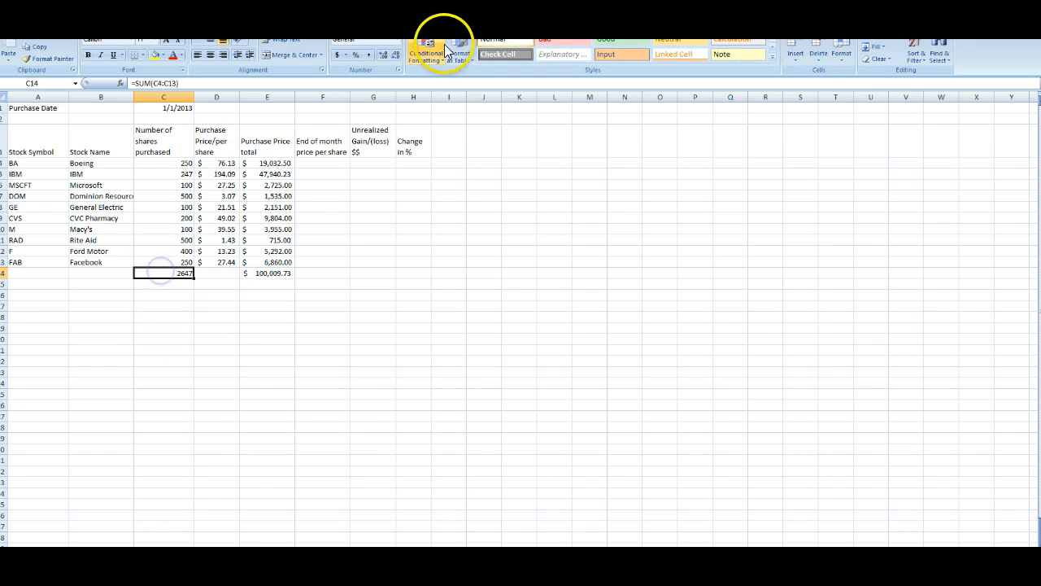
Step: Format the shares total with comma style and remove its decimal places
click(369, 55)
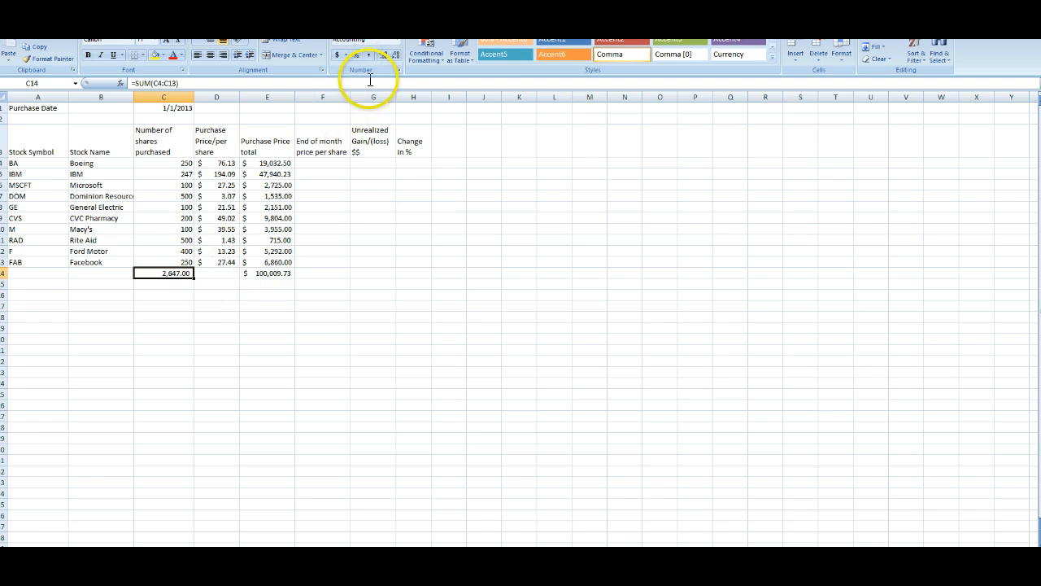
click(396, 55)
click(397, 54)
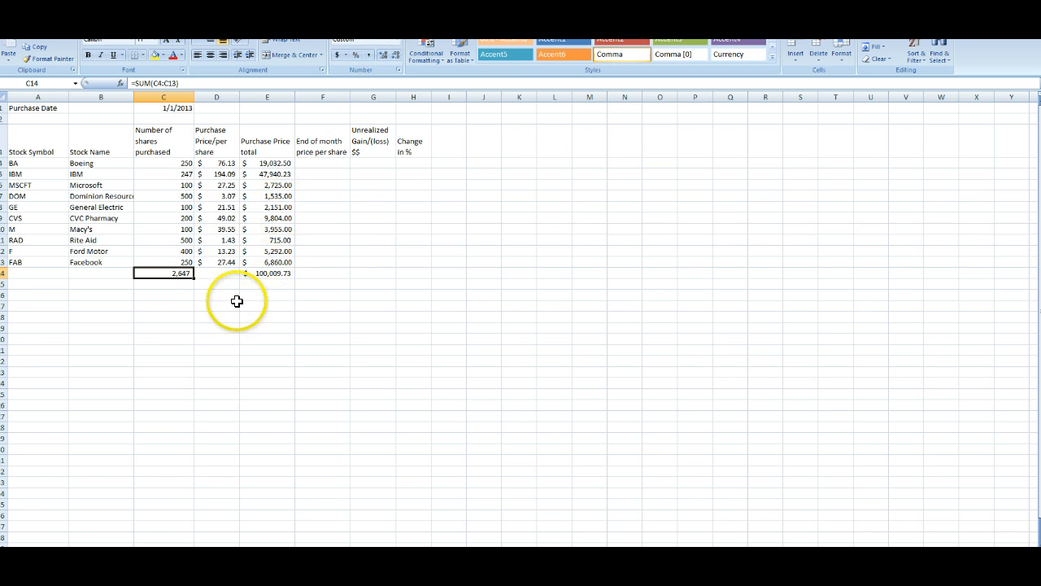
Step: Change the purchase date to 1/2/2013
click(277, 273)
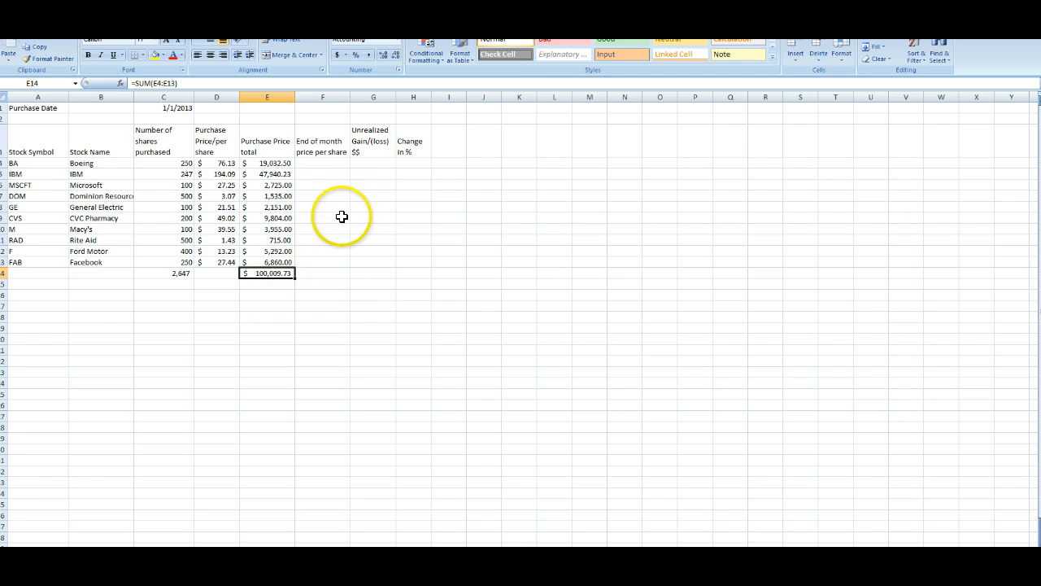
click(337, 162)
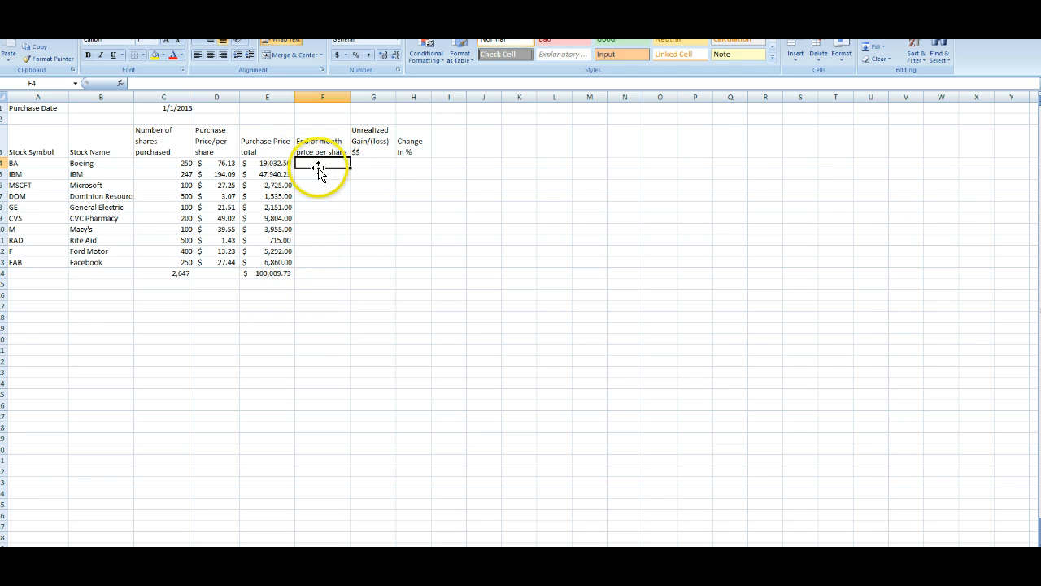
click(156, 109)
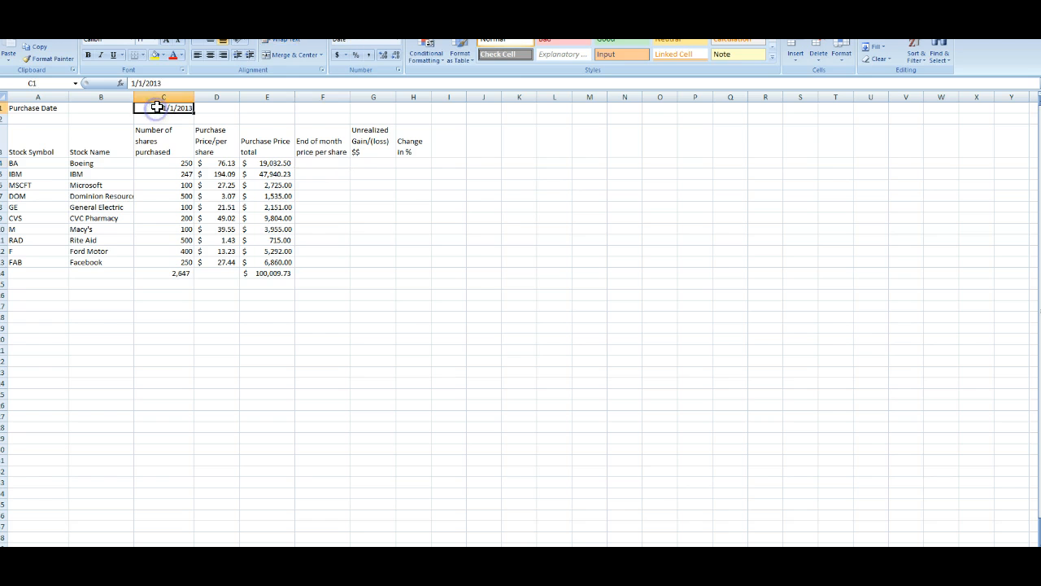
text(1/2/201)
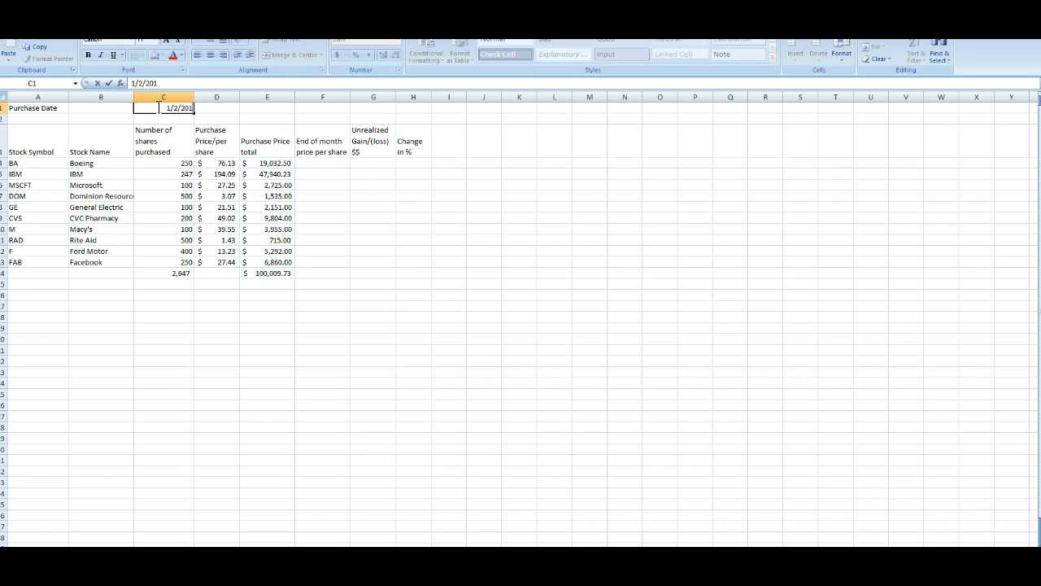
text(3)
key(Return)
Step: Insert a new sheet column before the Unrealized Gain/(loss) column
click(318, 159)
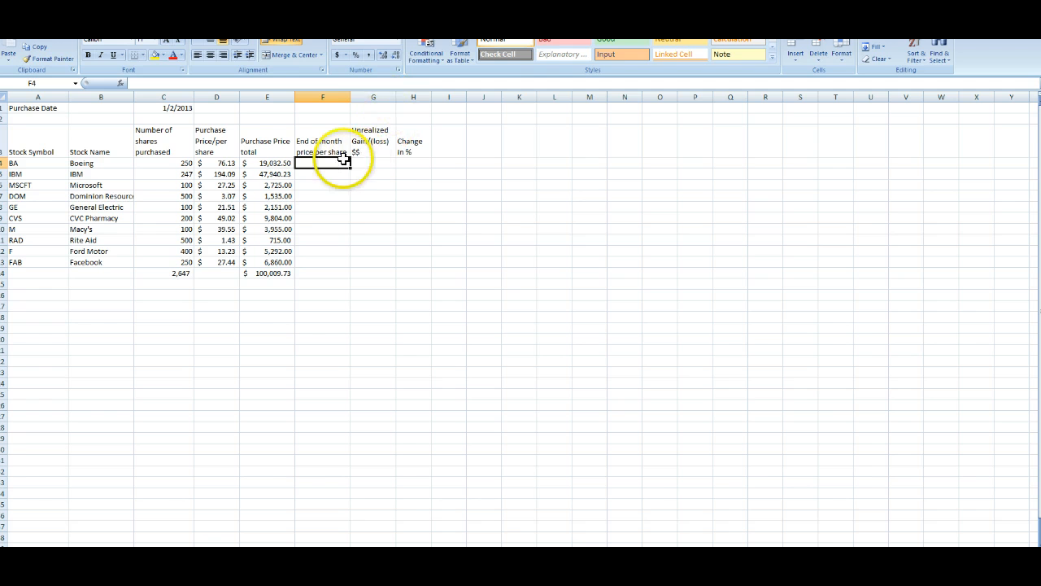
click(381, 96)
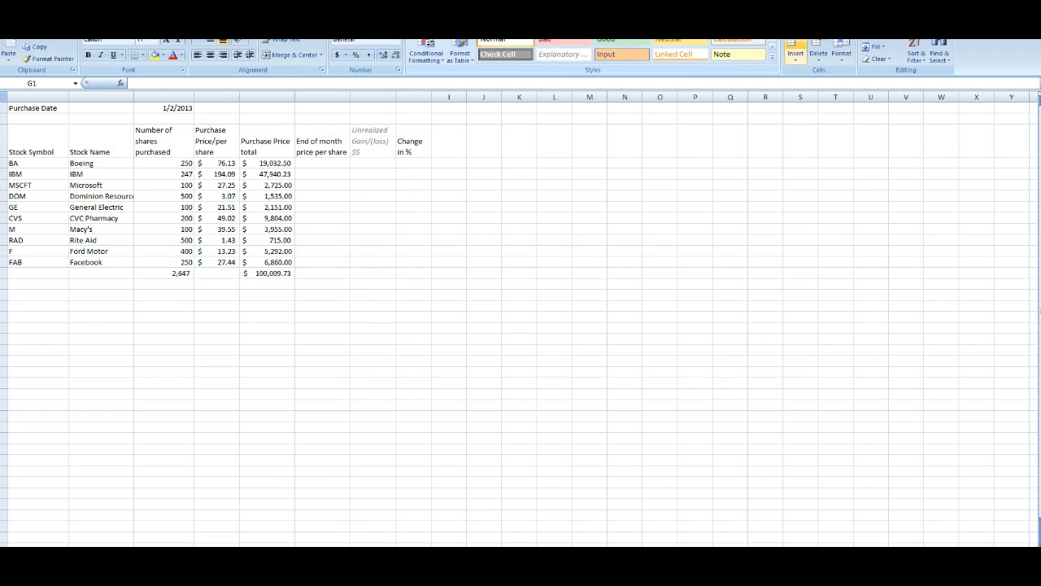
click(800, 57)
click(811, 97)
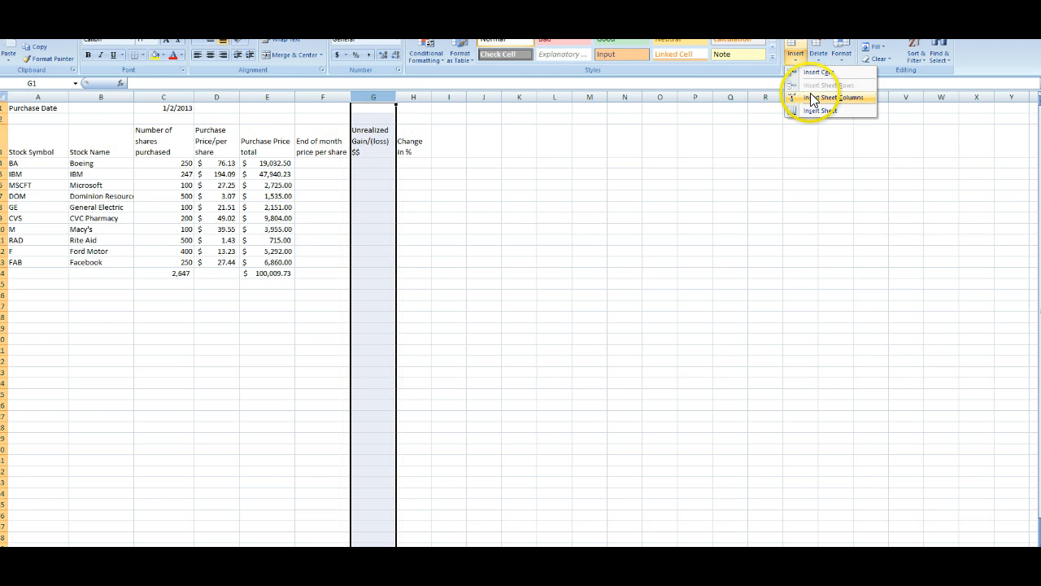
click(810, 95)
Step: Enter the heading Month end Share Price in the new column's header cell
click(427, 181)
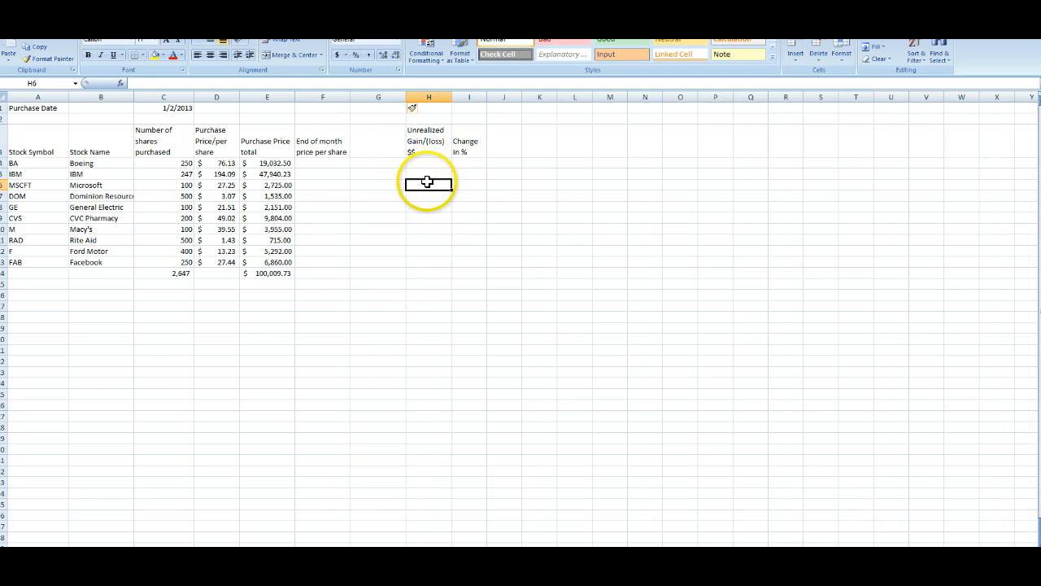
click(390, 146)
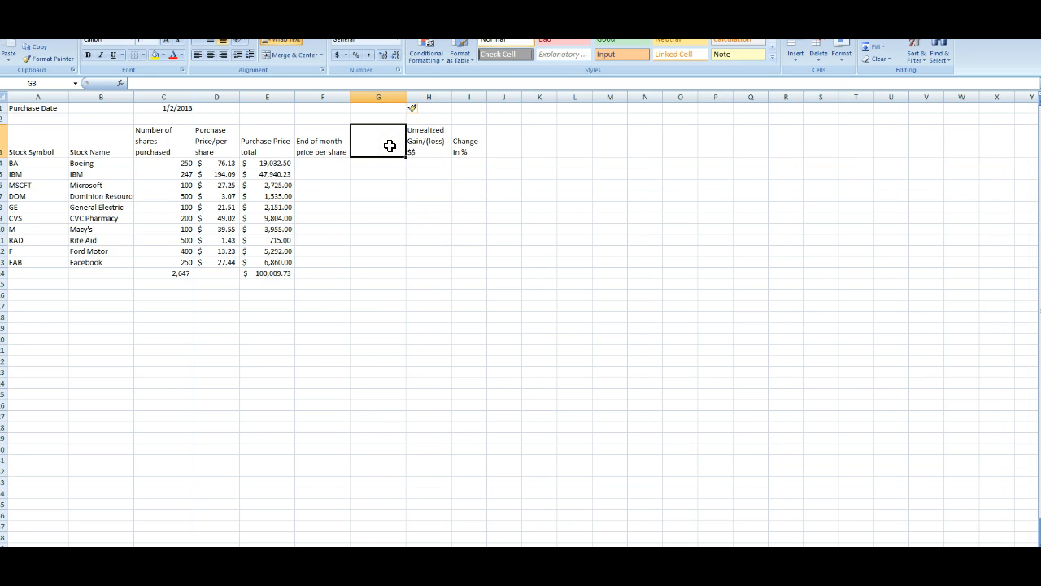
text(Price)
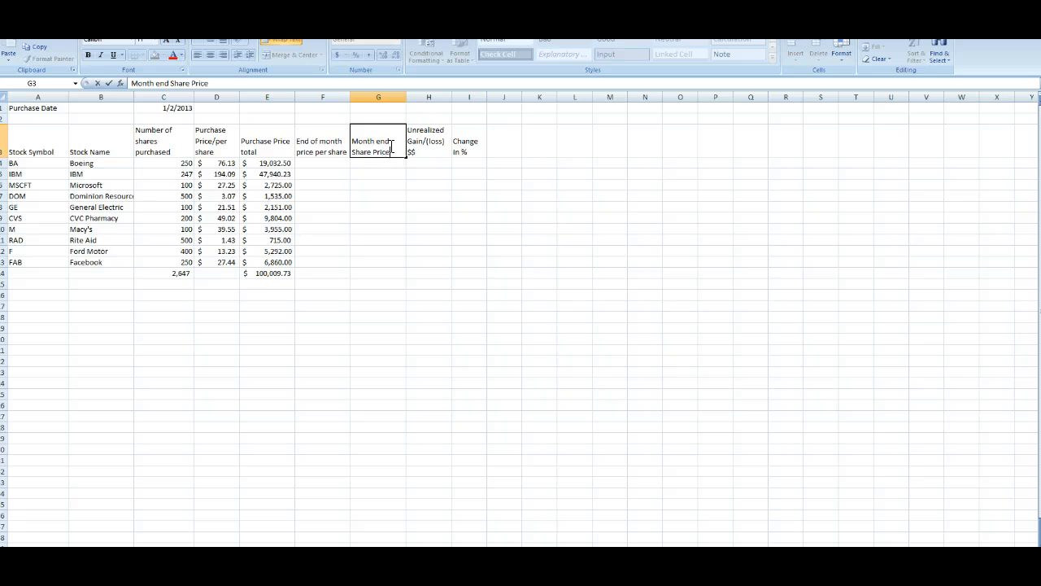
click(396, 162)
click(392, 148)
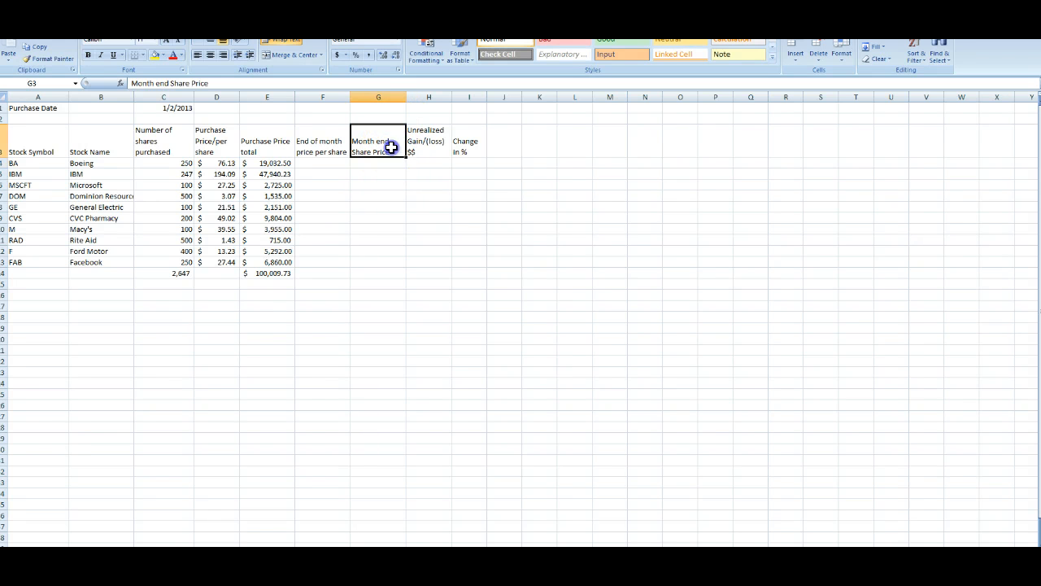
Step: Fill in end-of-month prices per share for all ten stocks, checking Rite Aid's January 31, 2013 close on Yahoo Finance
click(330, 163)
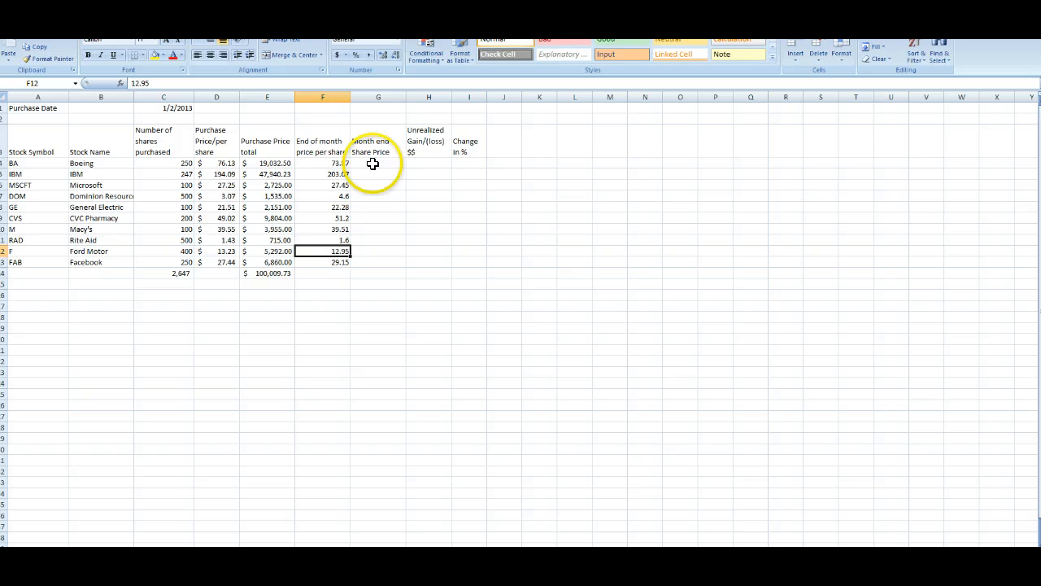
click(335, 163)
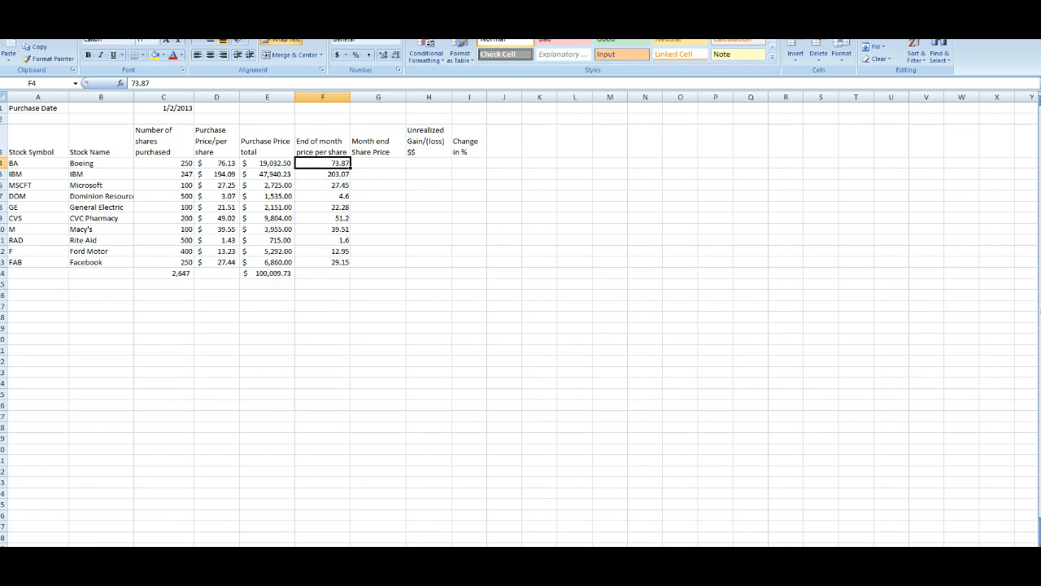
click(234, 557)
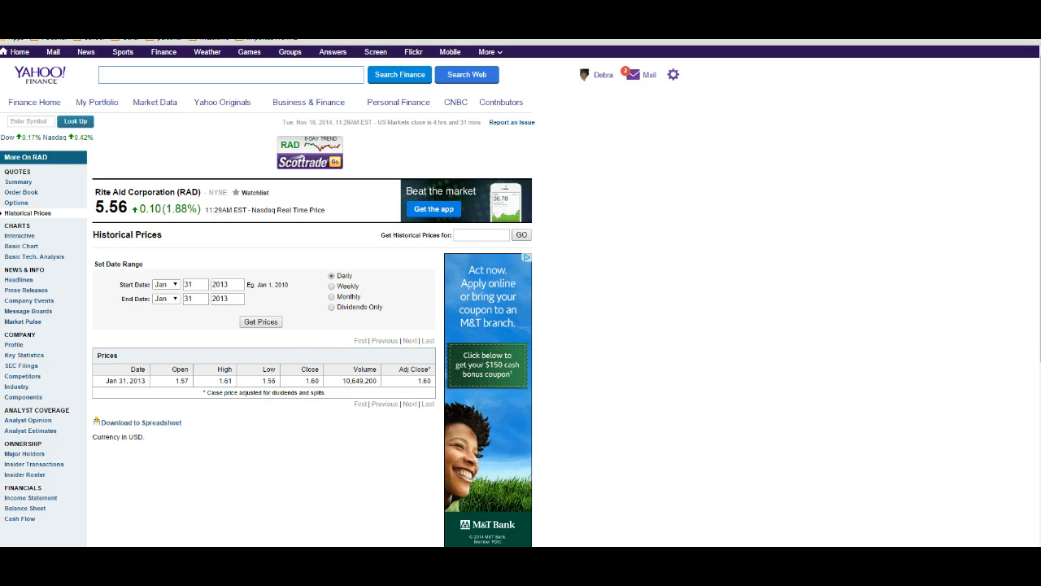
mouse_move(217, 576)
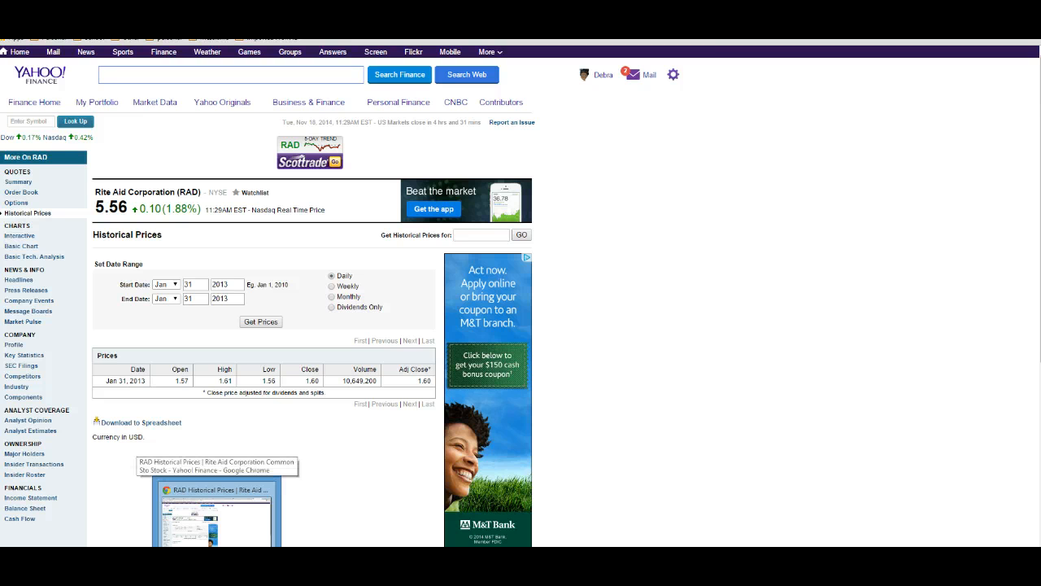
click(182, 574)
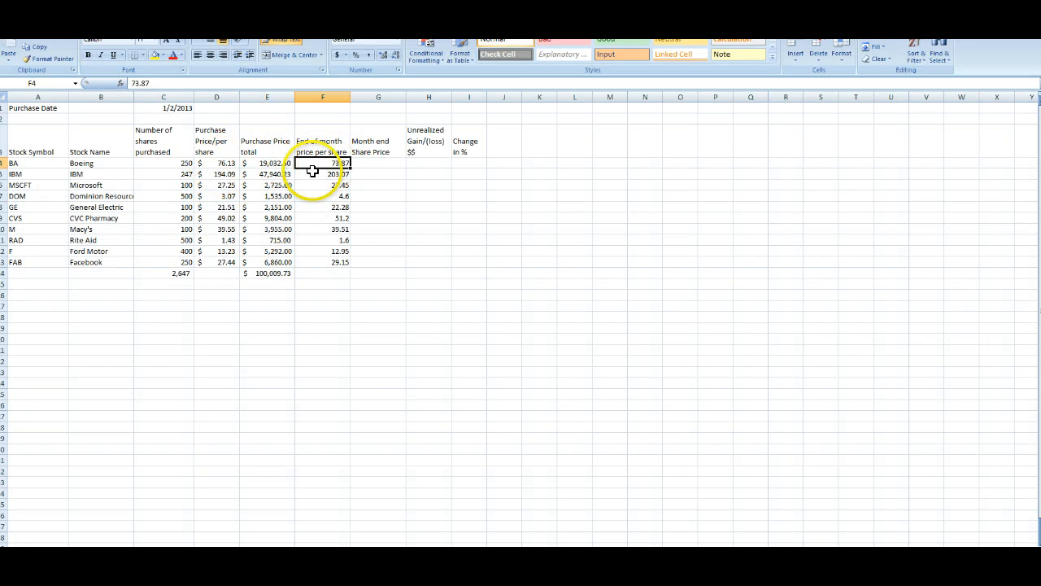
click(333, 238)
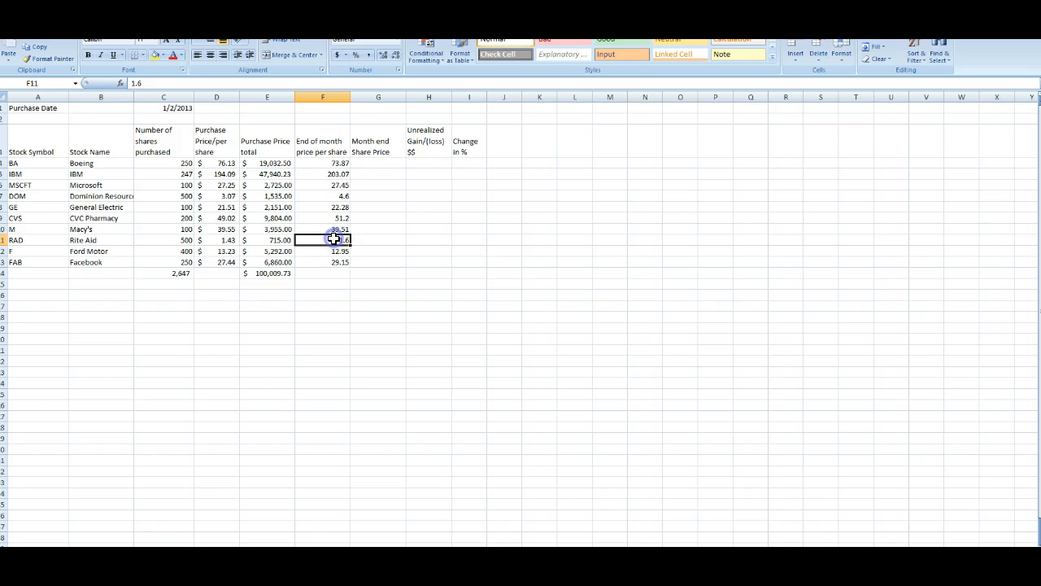
click(326, 160)
click(370, 162)
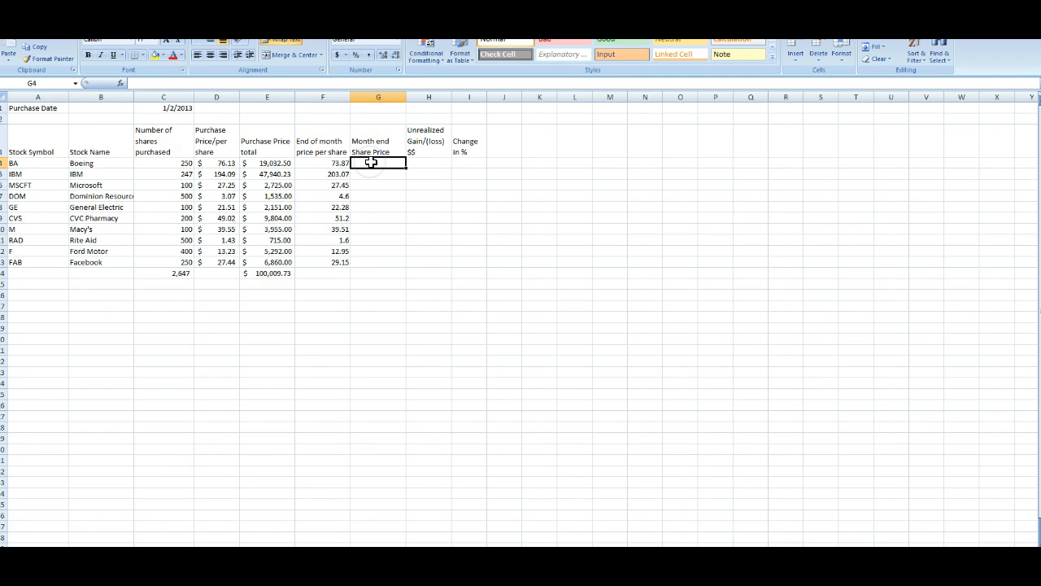
Step: Enter the formula =F4*C4 in Boeing's Month end Share Price cell to multiply month-end price by shares
text(+F4*E4)
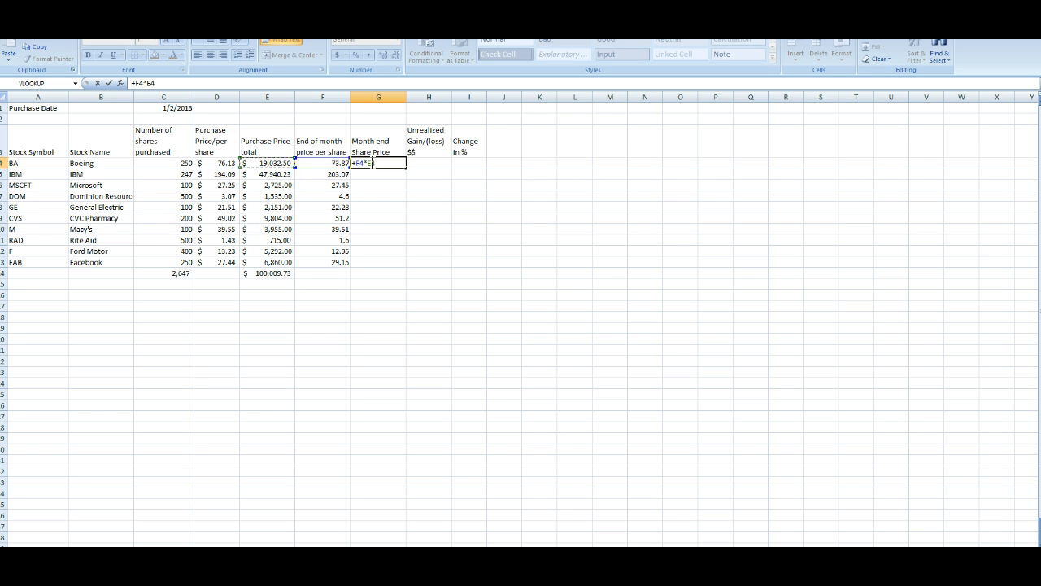
key(Left)
key(Left)
key(Return)
click(370, 163)
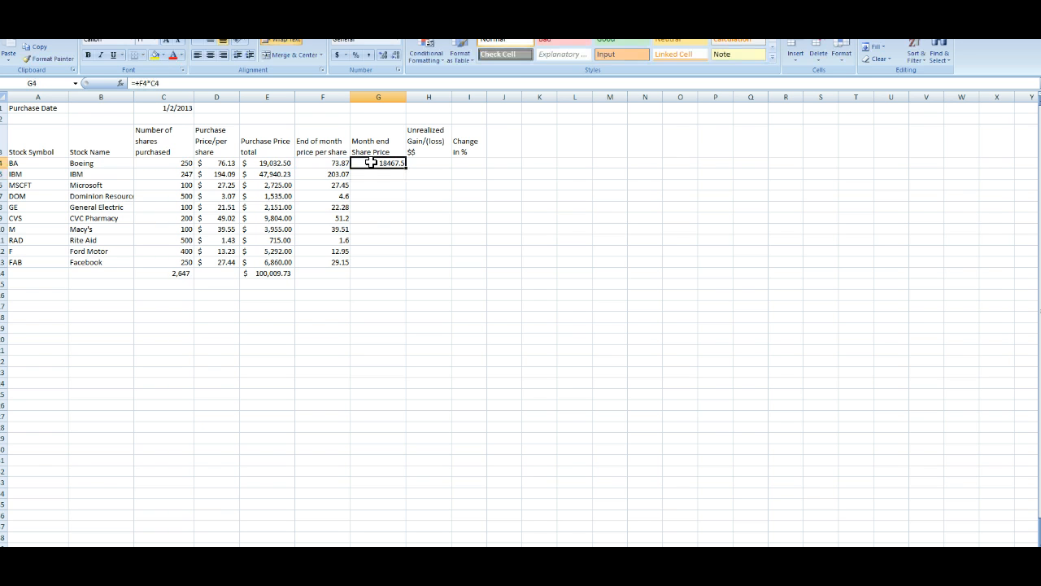
Step: Copy the month-end value formula down to the other nine stocks
key(Down)
key(shift+Down)
key(shift+Down)
key(shift+Down)
key(shift+Down)
key(shift+Down)
key(shift+Down)
key(shift+Down)
key(shift+Down)
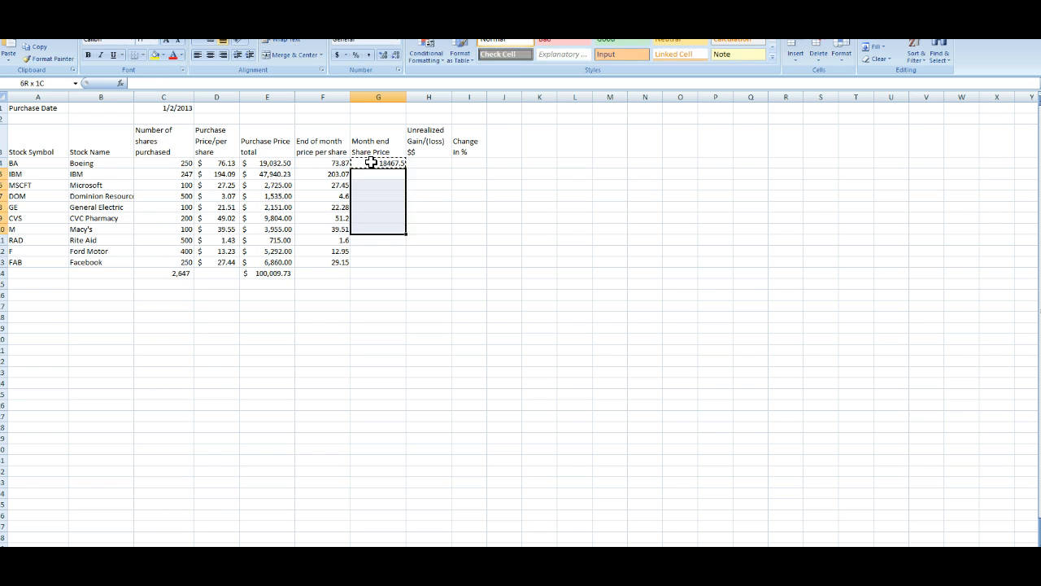
key(ctrl+v)
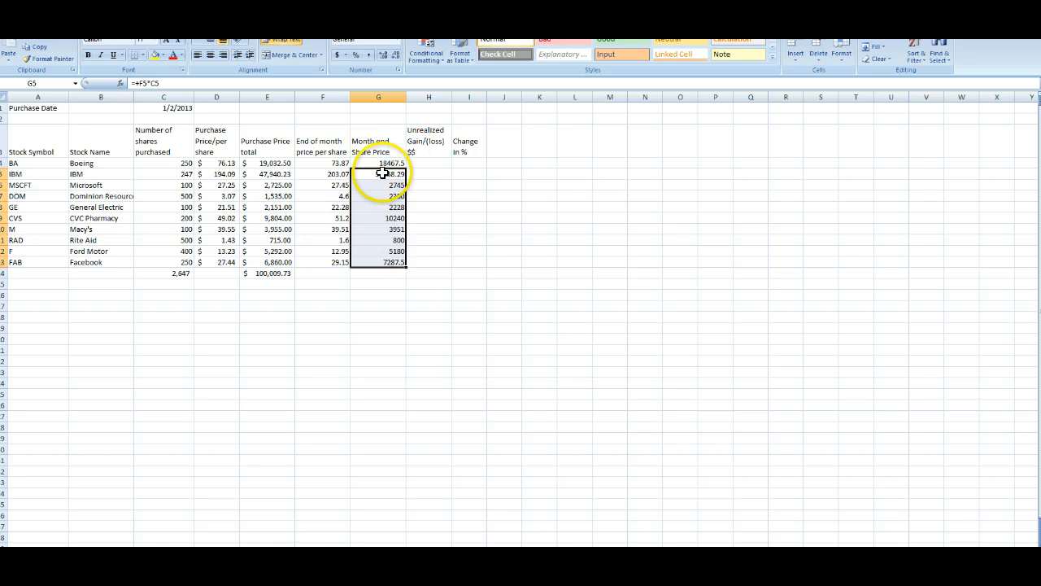
Step: Format the end-of-month price and month-end value columns in comma style with two decimal places
drag(374, 162, 344, 260)
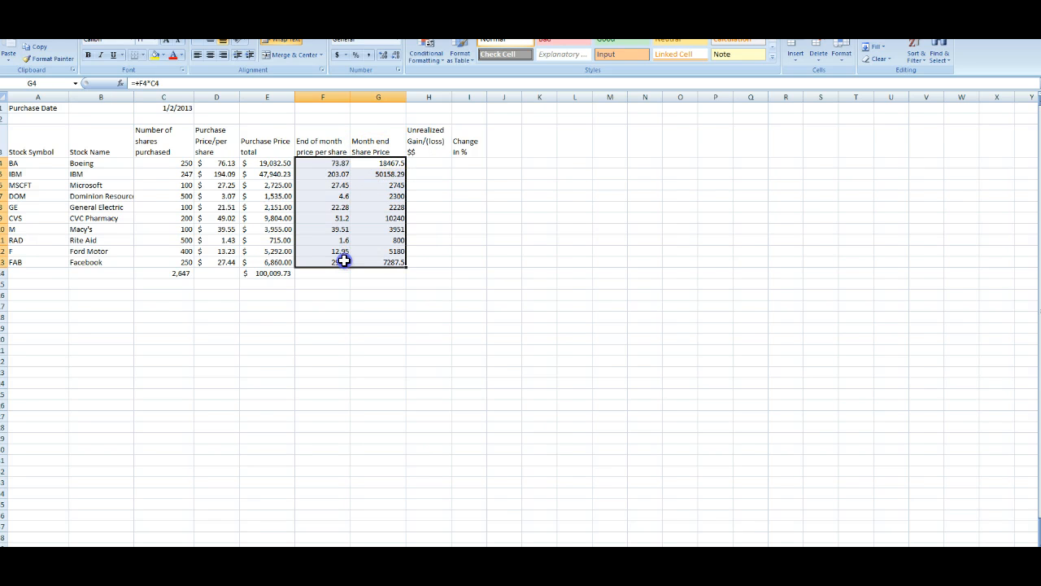
click(395, 58)
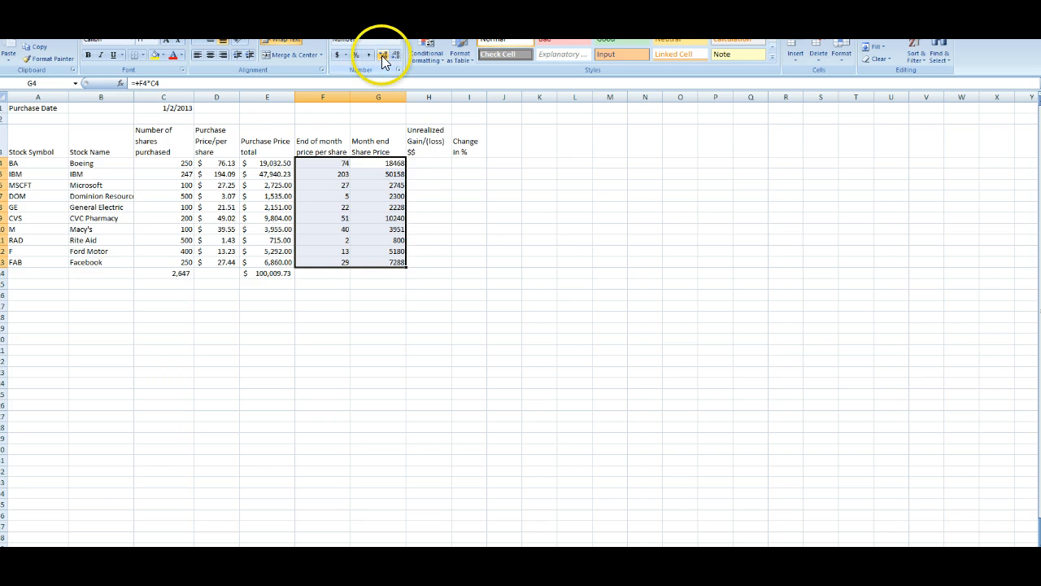
click(383, 57)
click(384, 56)
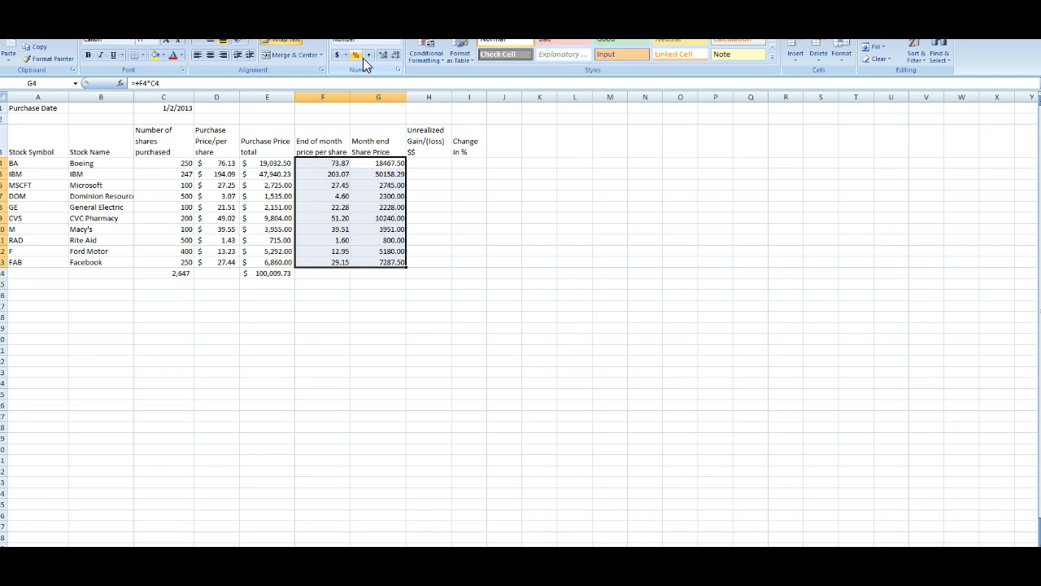
click(366, 56)
Step: AutoSum the month-end value column in the totals row
click(323, 273)
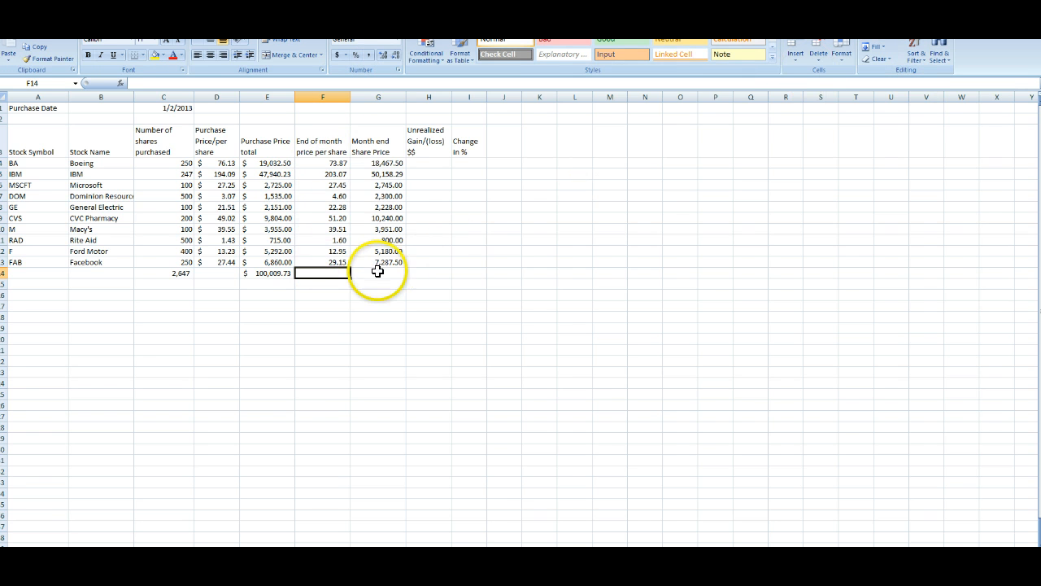
click(378, 273)
click(878, 35)
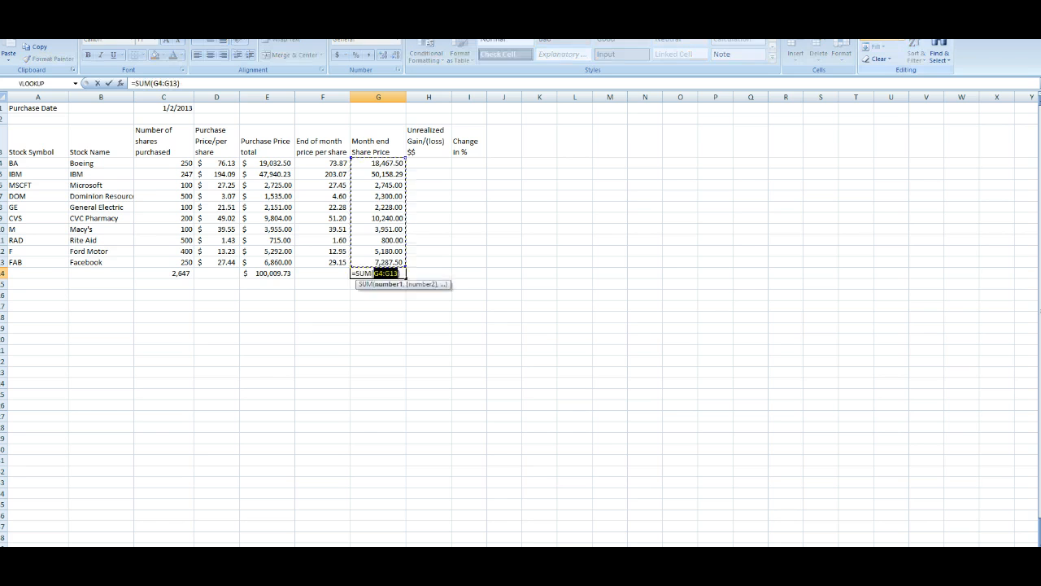
click(878, 35)
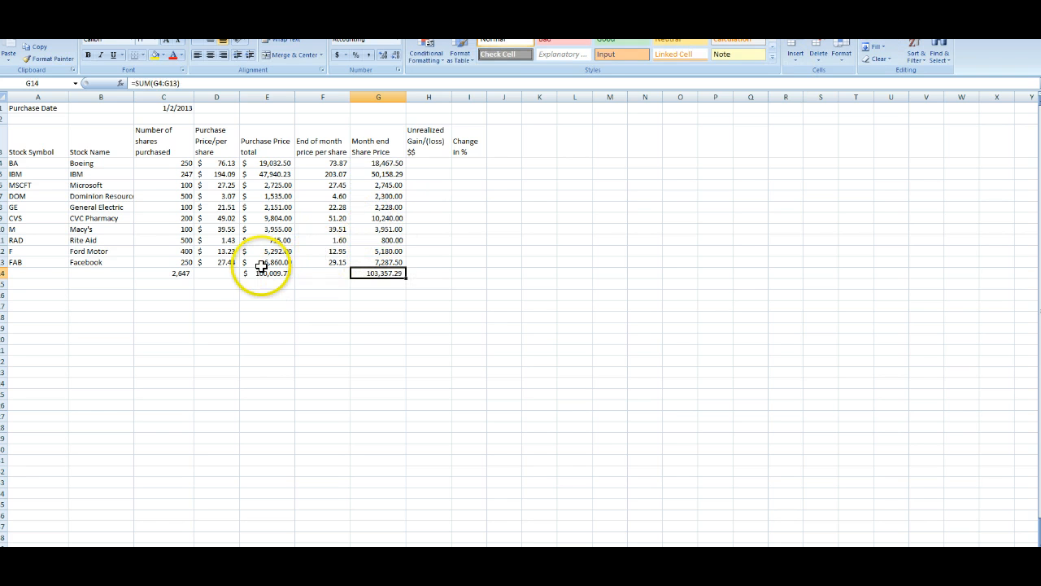
Step: Enter the formula =E4-G4 in Boeing's Unrealized Gain/(loss) cell
click(285, 273)
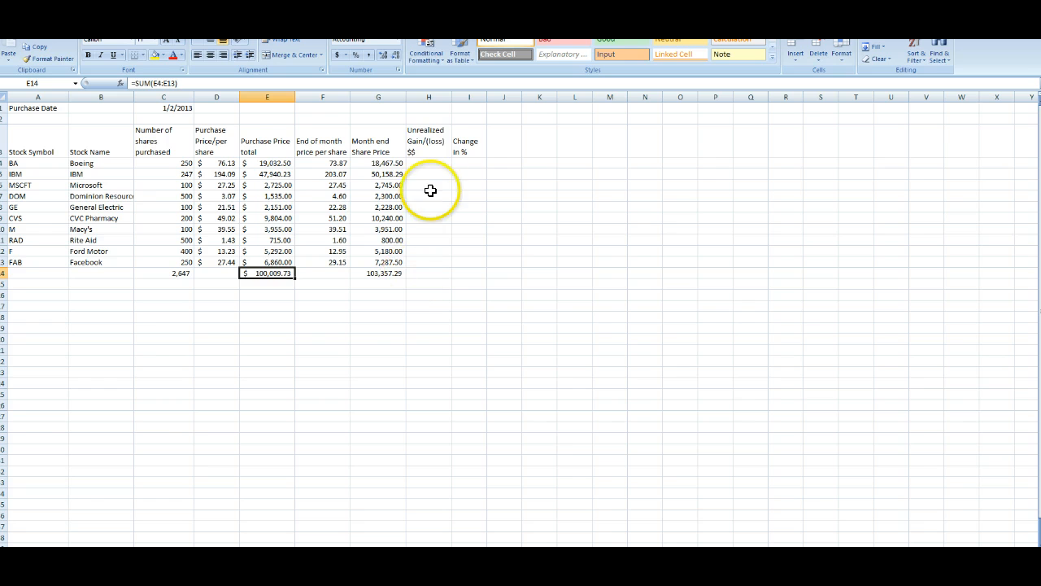
click(430, 161)
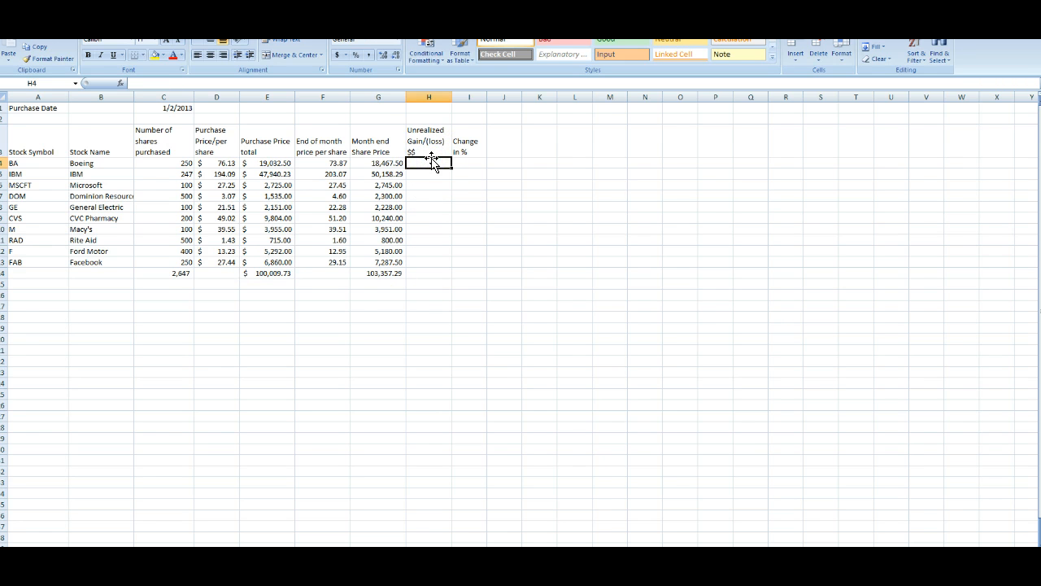
text(+)
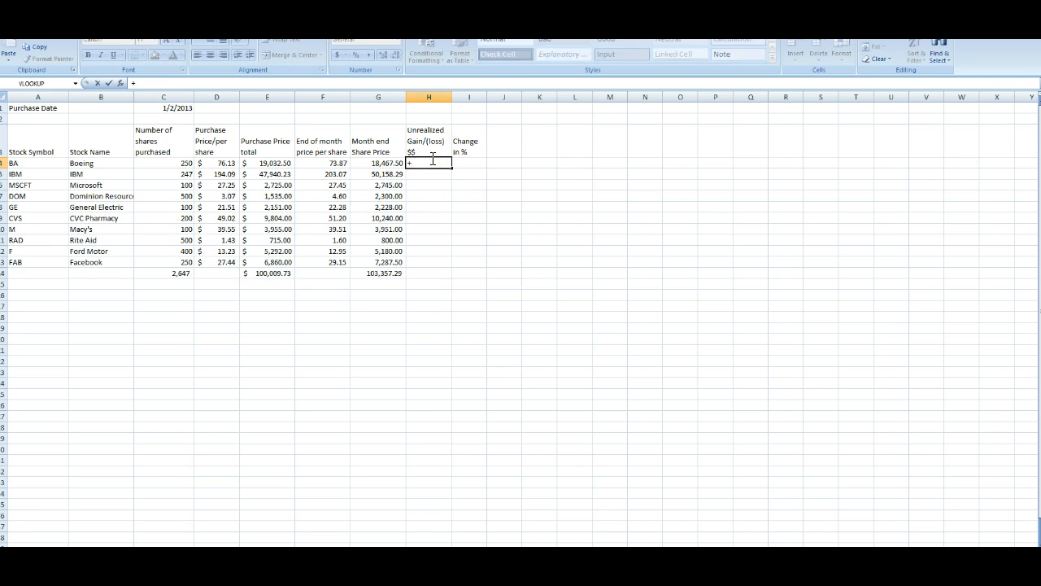
key(Left)
key(Left)
key(Left)
key(Left)
key(Right)
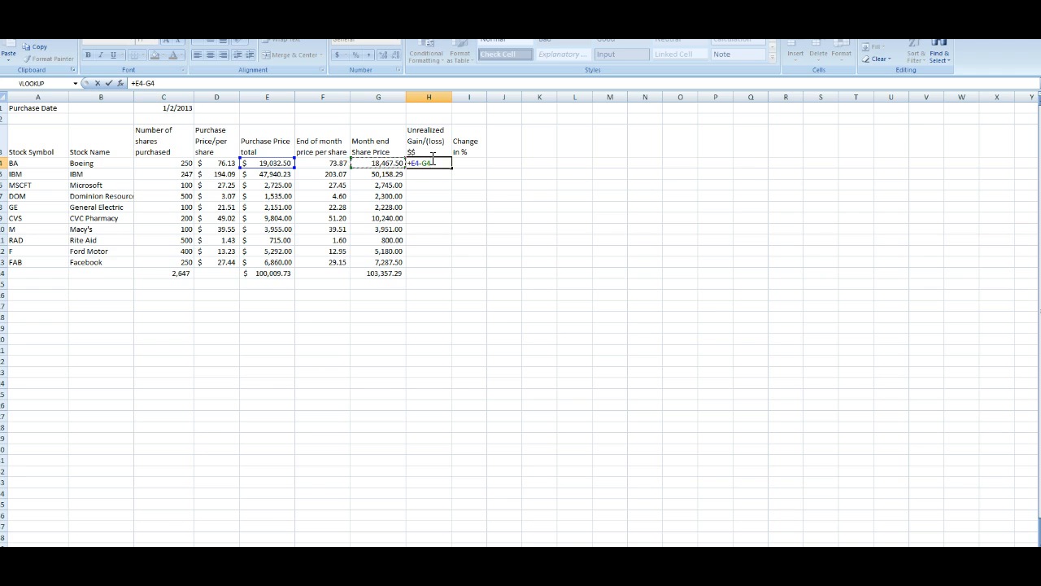
key(ctrl+Return)
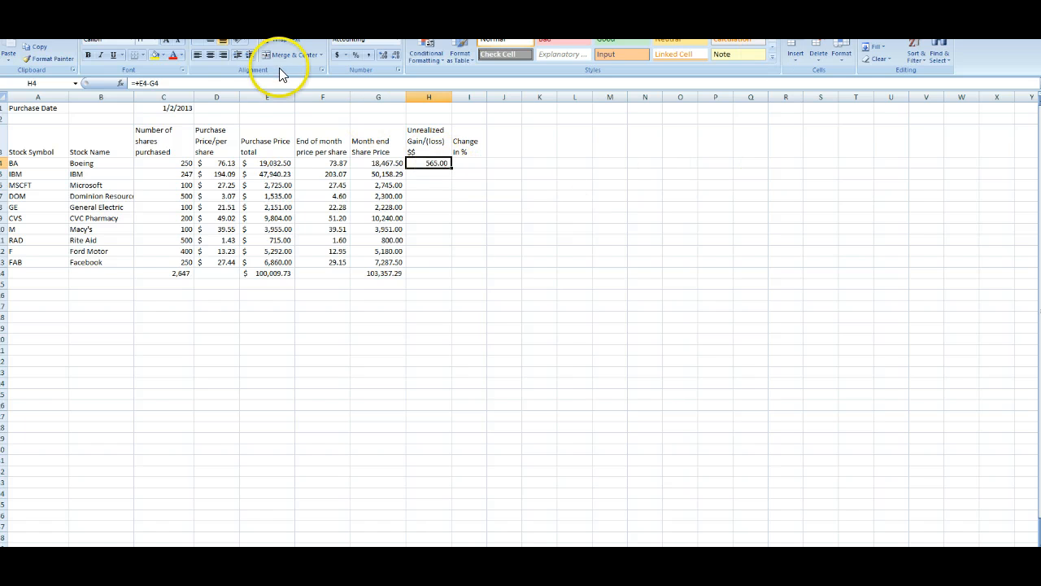
Step: Copy the gain formula down to the other nine stocks
click(37, 48)
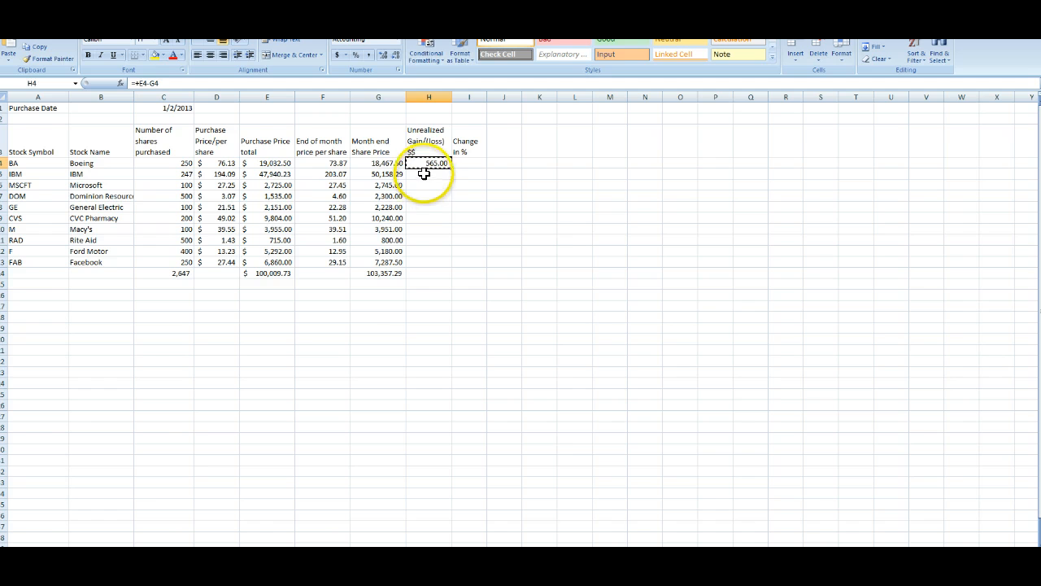
drag(424, 173, 416, 260)
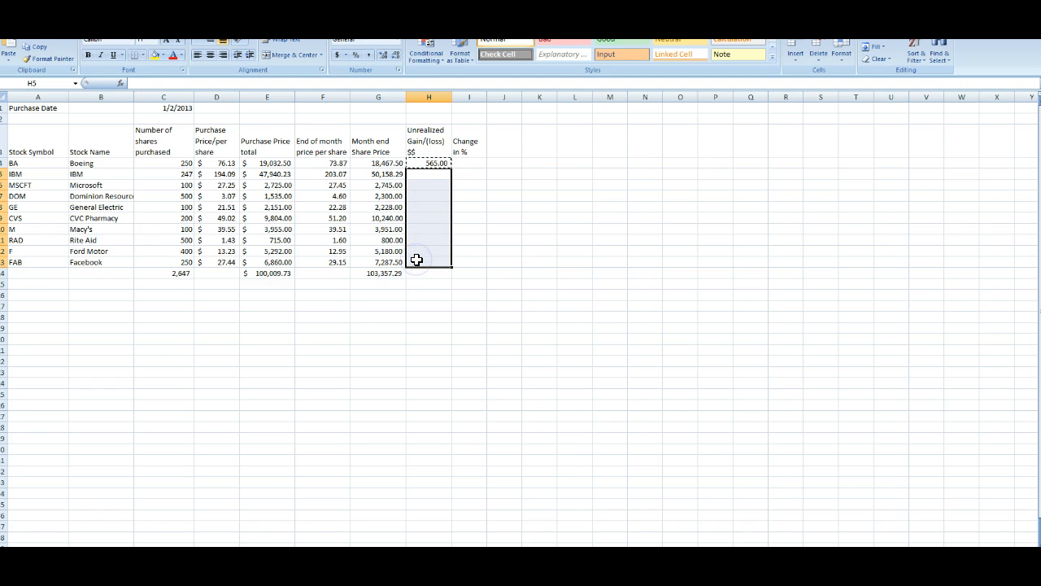
key(ctrl+v)
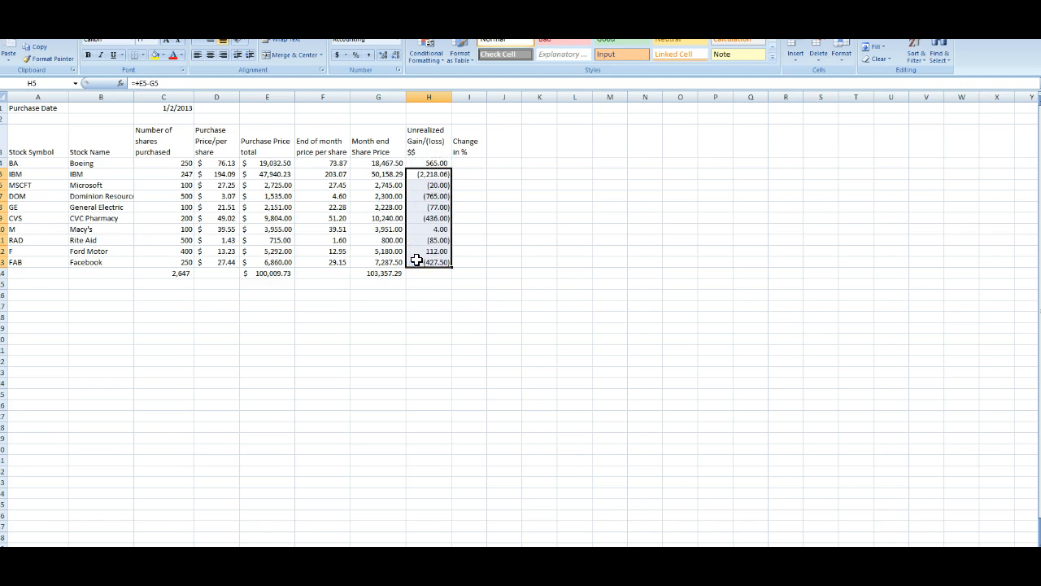
Step: AutoSum the Unrealized Gain/(loss) column in the totals row
click(468, 162)
click(416, 273)
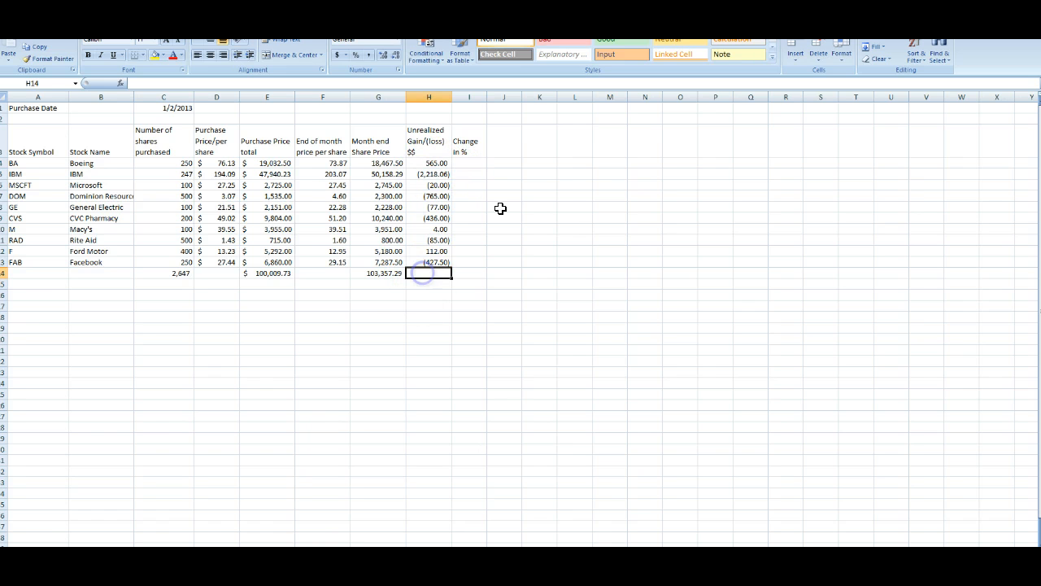
click(426, 164)
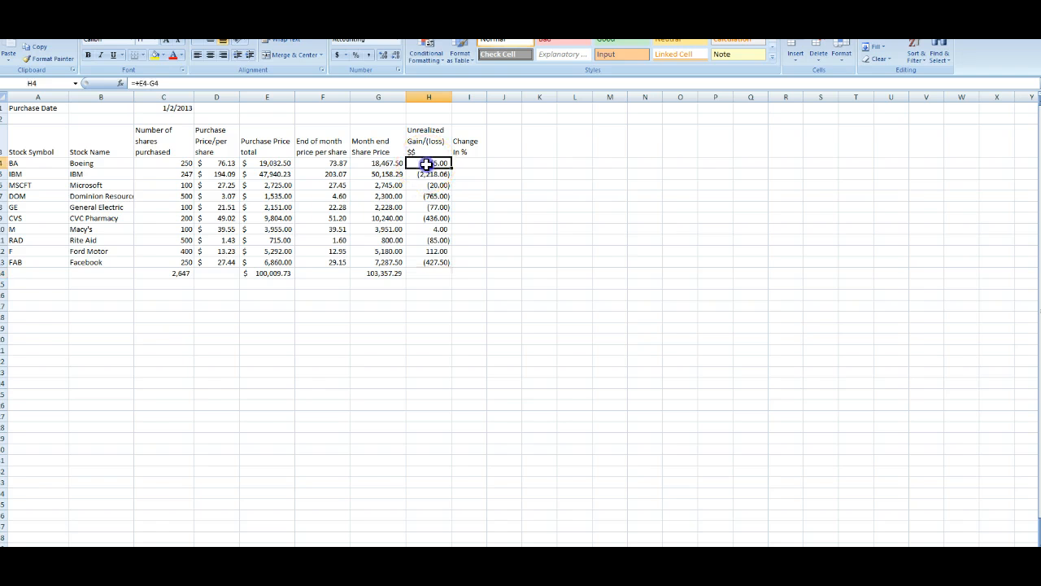
click(437, 174)
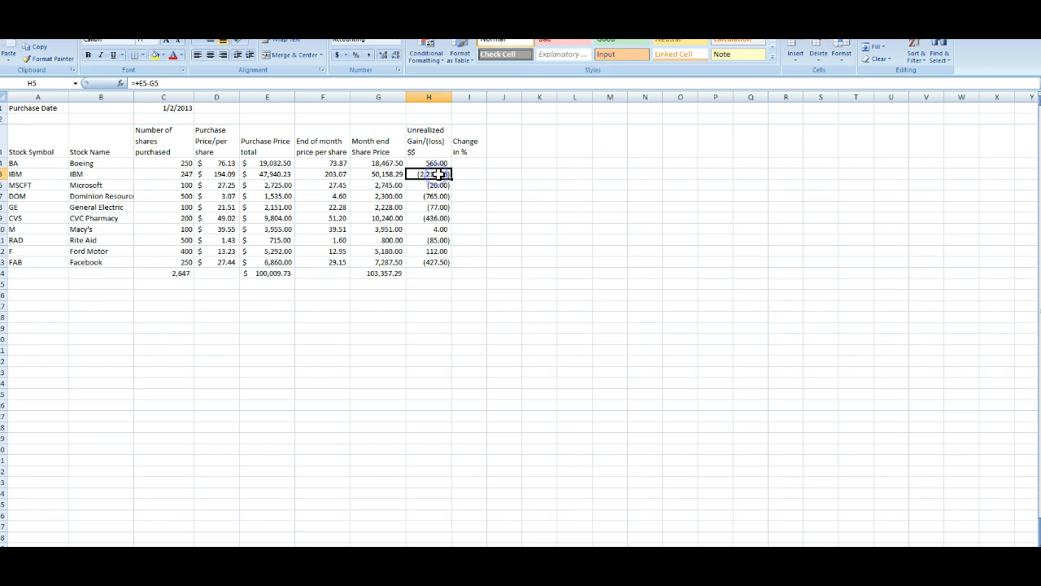
click(428, 272)
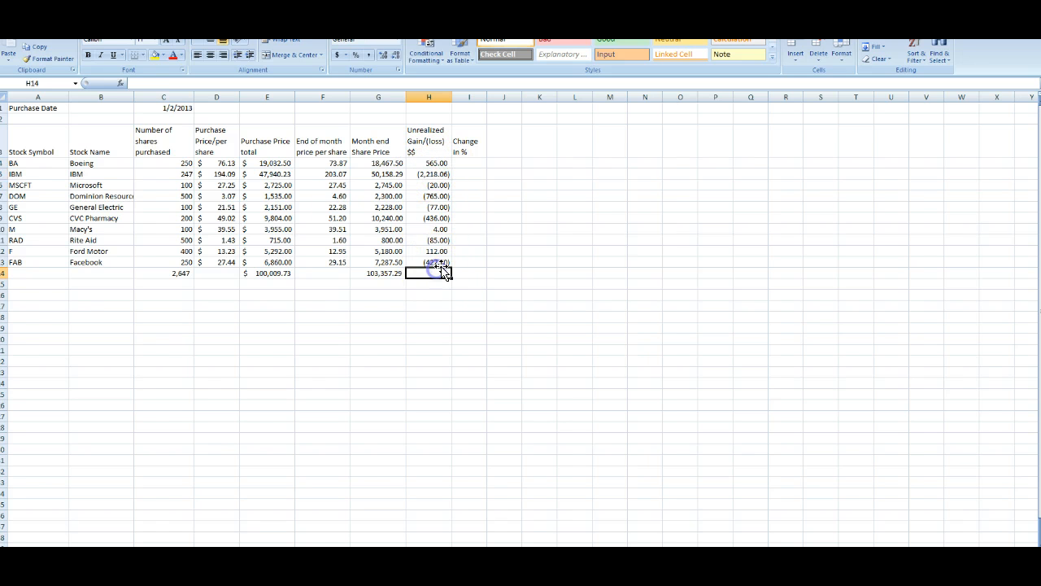
click(874, 35)
click(874, 35)
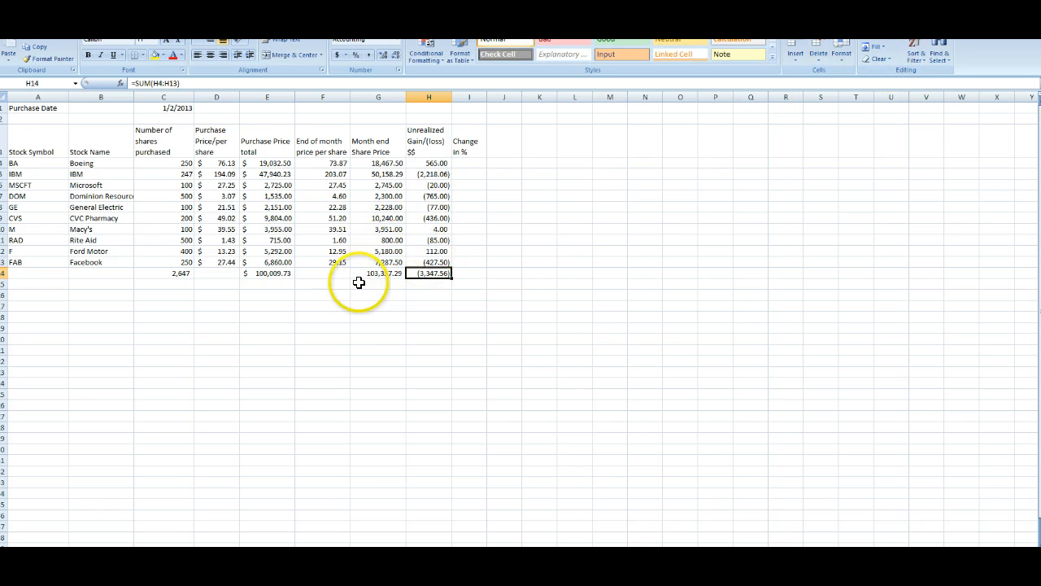
Step: Rewrite Boeing's gain formula as =-G4+E4
click(437, 174)
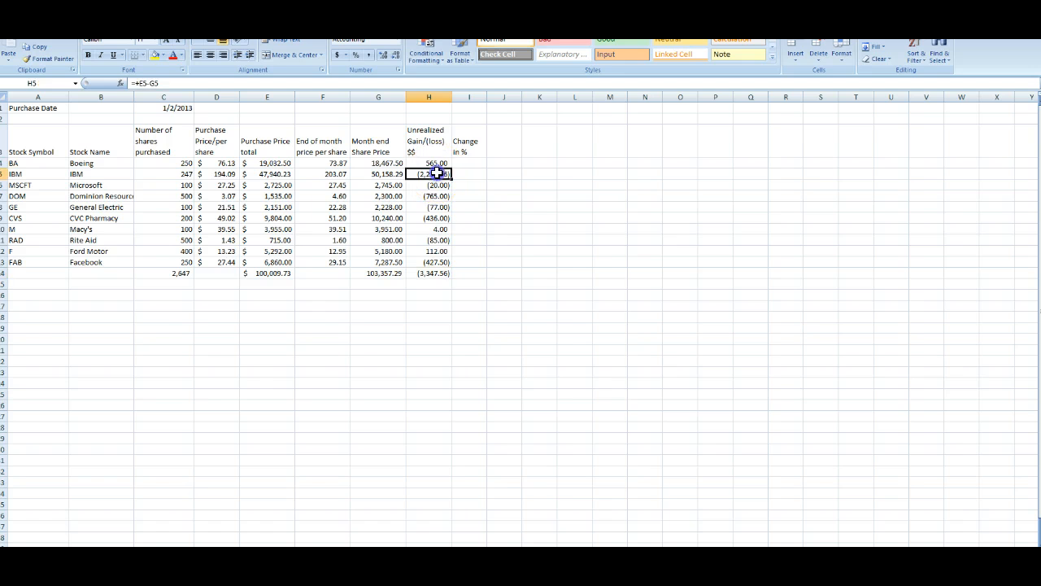
click(437, 185)
click(430, 195)
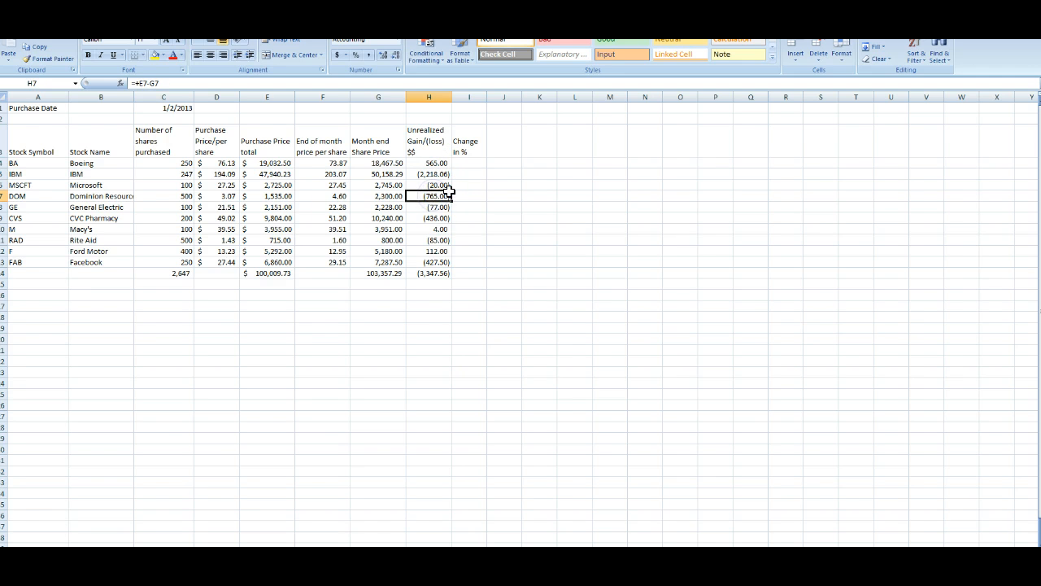
click(442, 164)
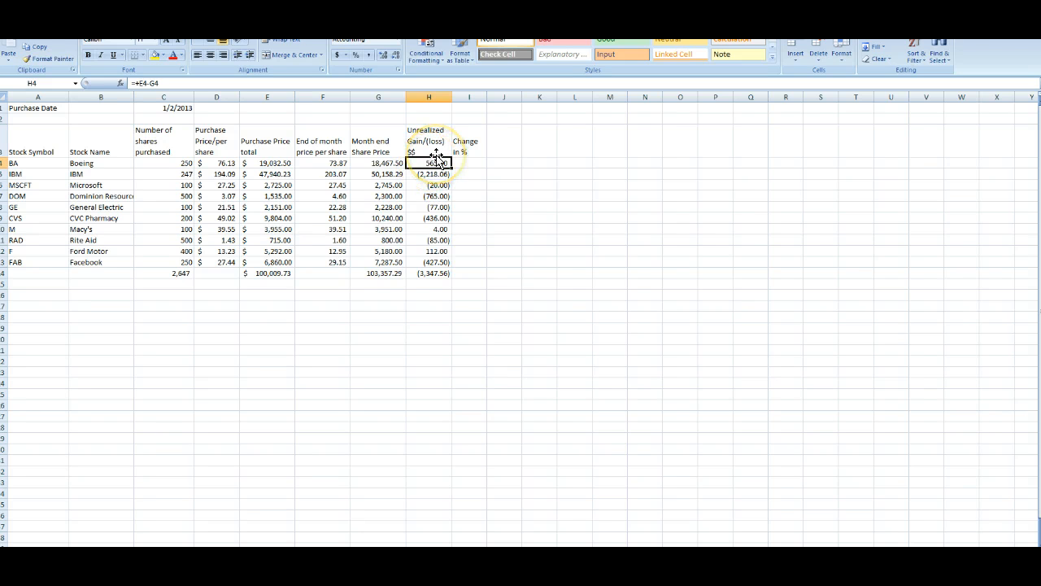
text(=)
key(Left)
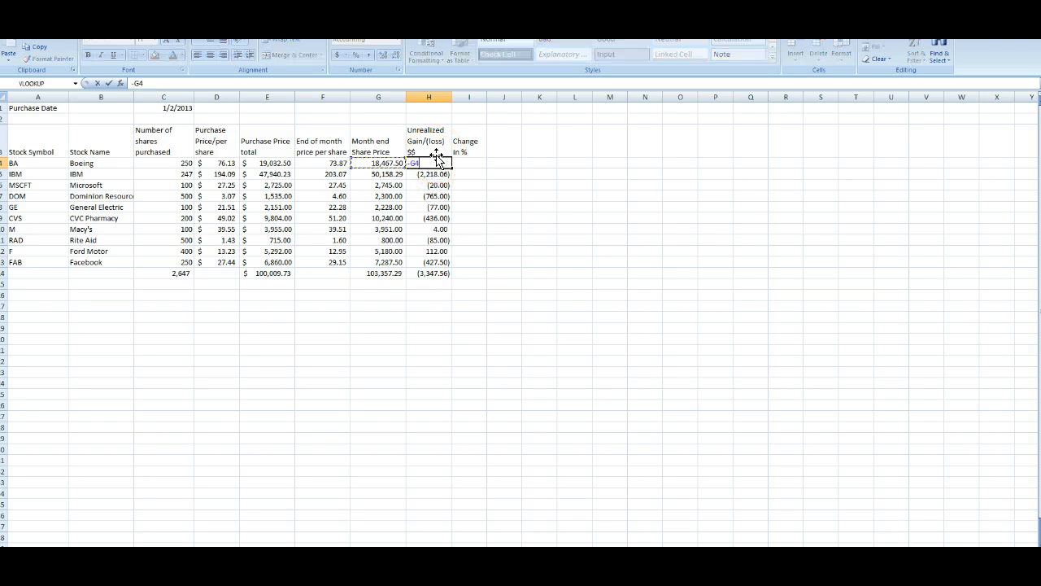
text(+)
key(Left)
key(Left)
key(Left)
key(Return)
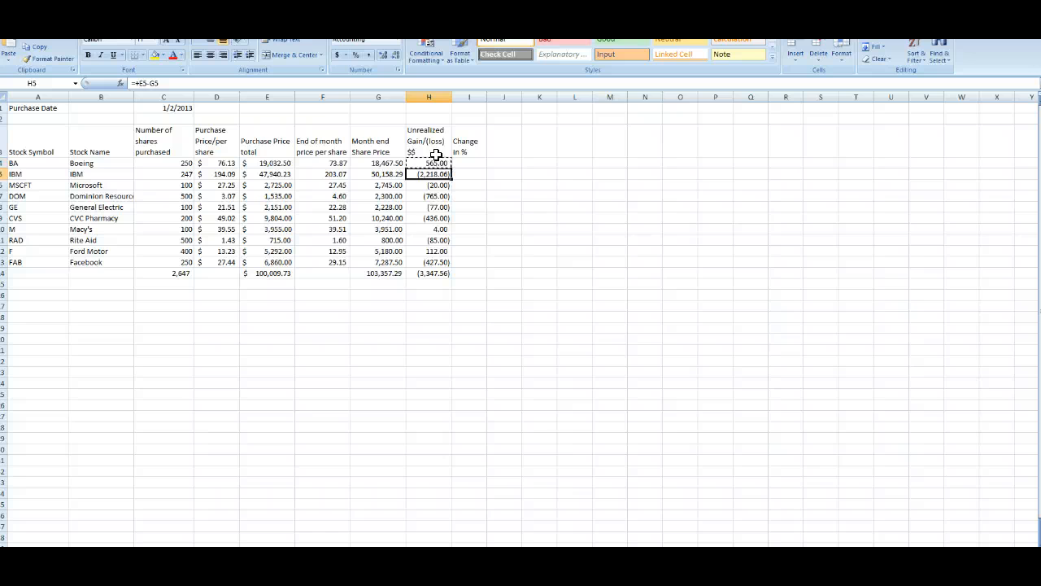
Step: Copy the revised gain formula down to the other nine stocks
key(shift+Down)
key(shift+Down)
key(shift+Down)
key(shift+Down)
key(shift+Down)
key(shift+Down)
key(shift+Down)
key(shift+Down)
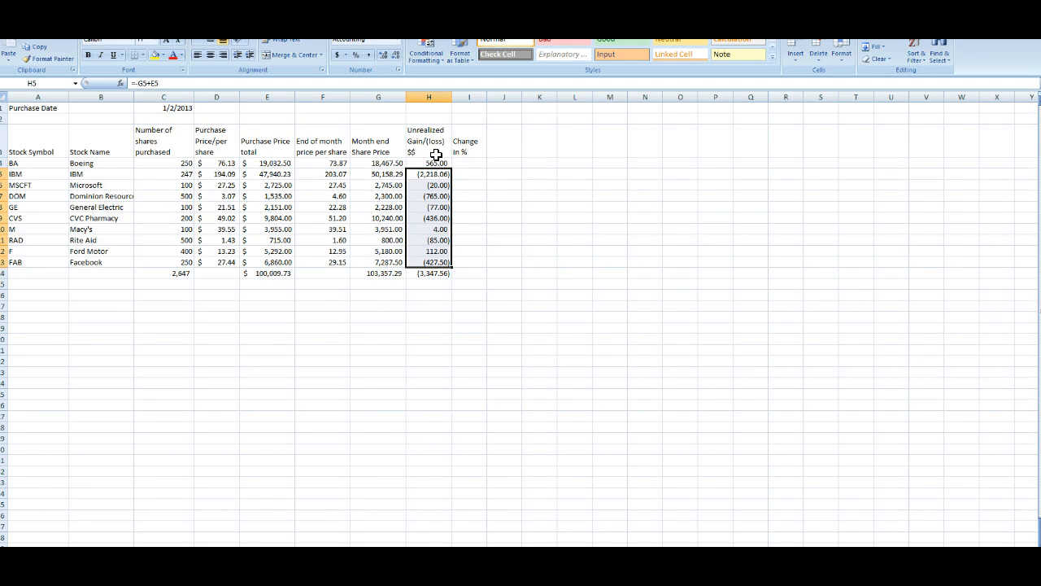
key(Return)
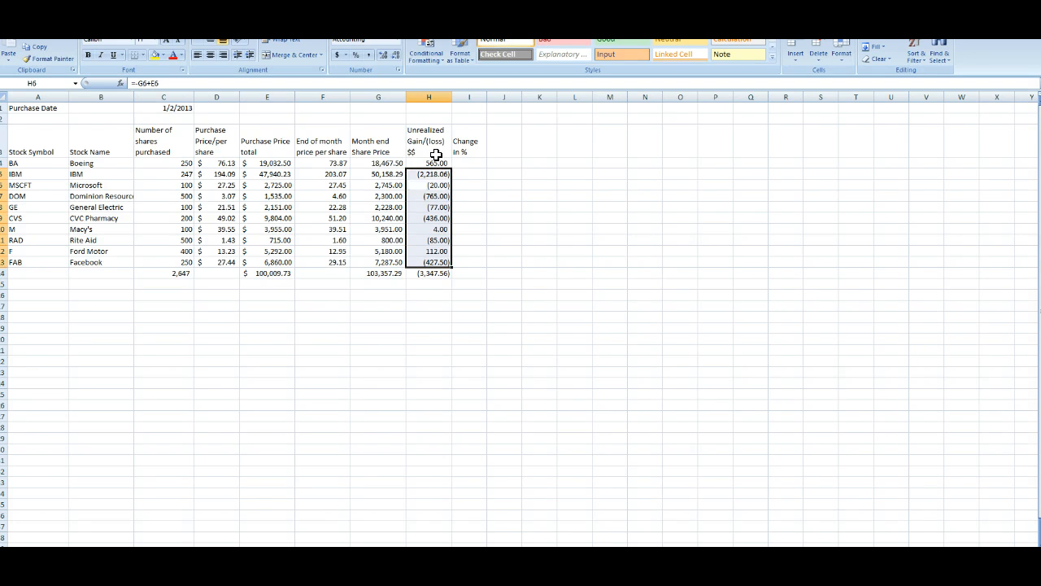
click(431, 195)
click(439, 162)
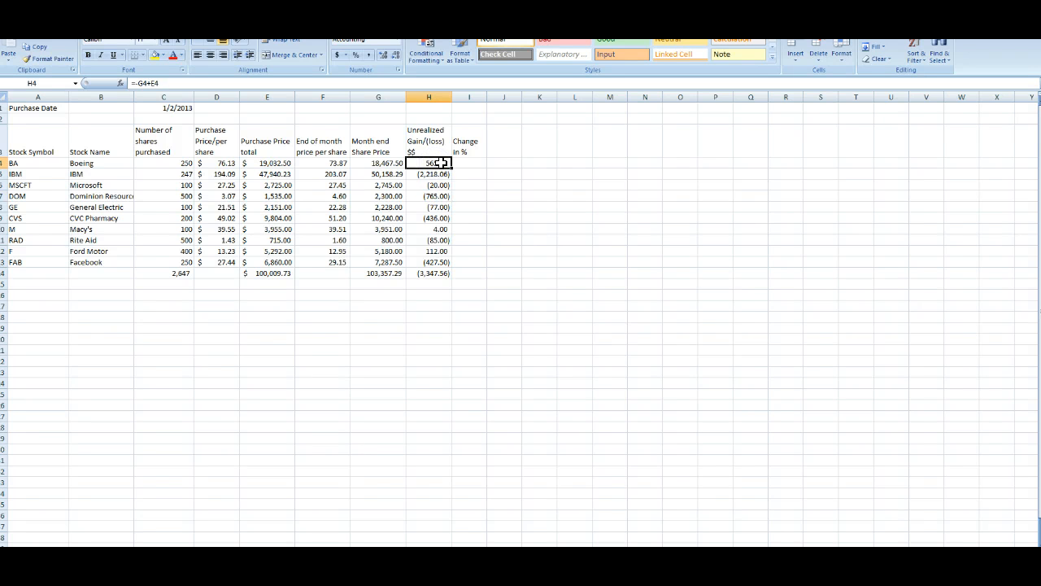
key(ctrl+c)
drag(435, 173, 427, 259)
key(Return)
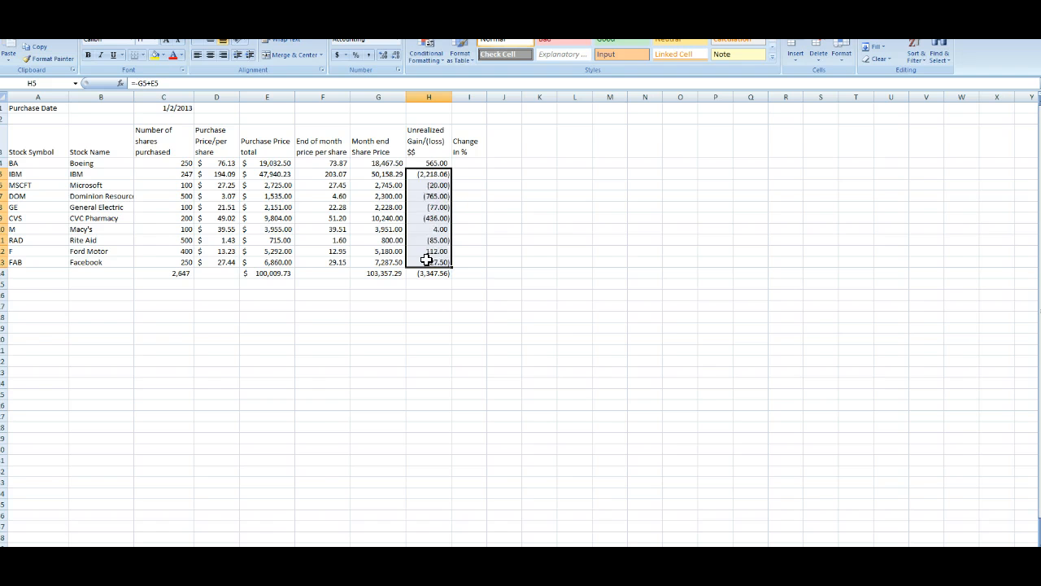
click(446, 195)
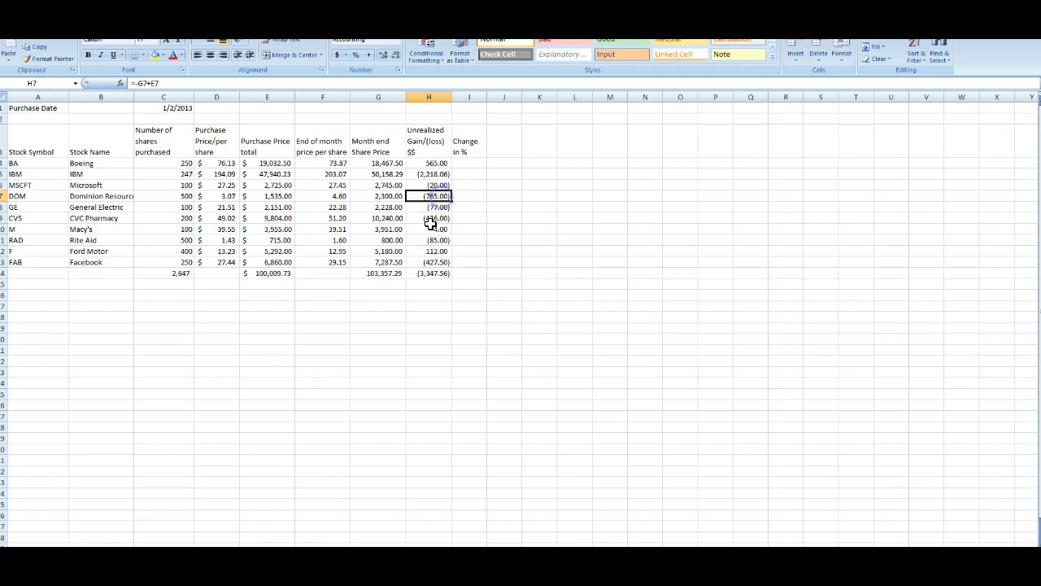
click(429, 173)
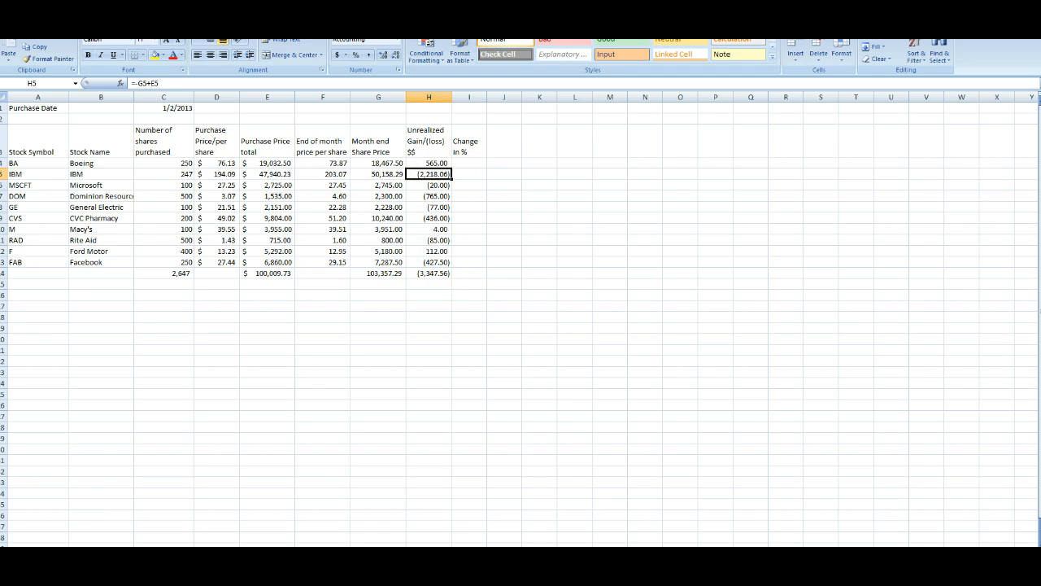
click(419, 164)
click(382, 162)
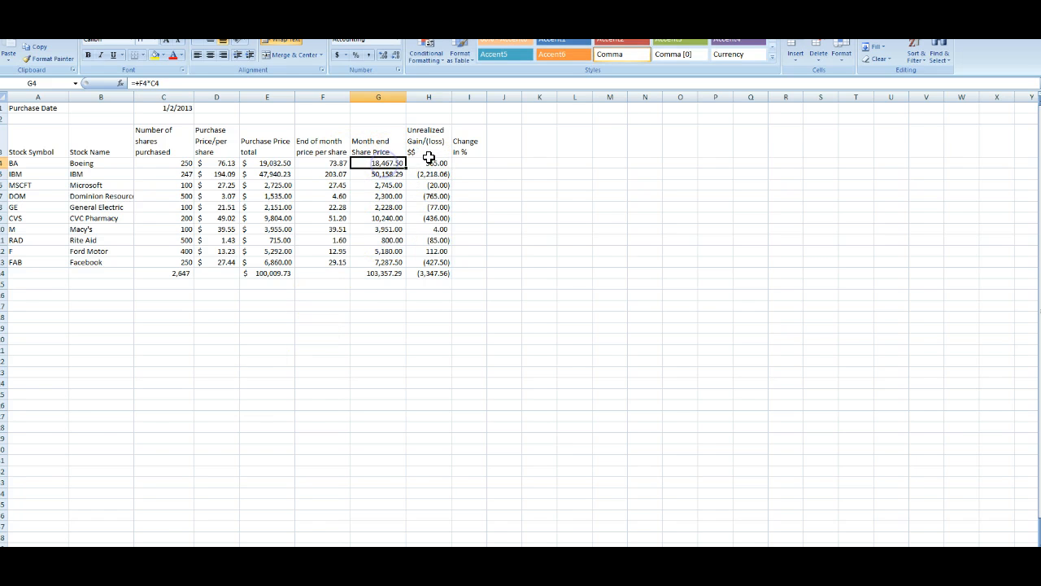
Step: Rewrite Boeing's unrealized gain formula as month-end share price minus purchase price total (=G4-E4)
click(274, 161)
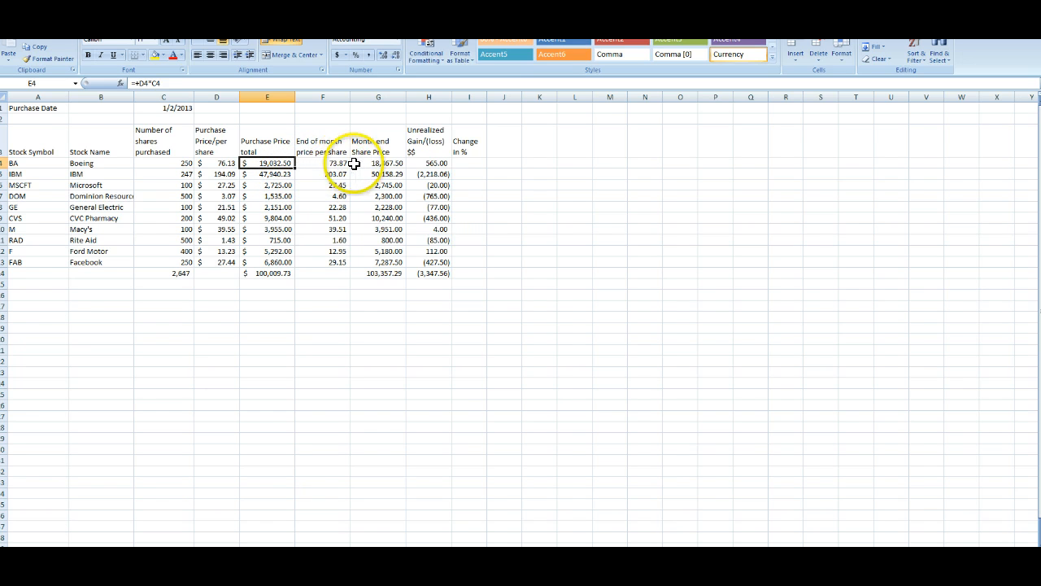
click(372, 162)
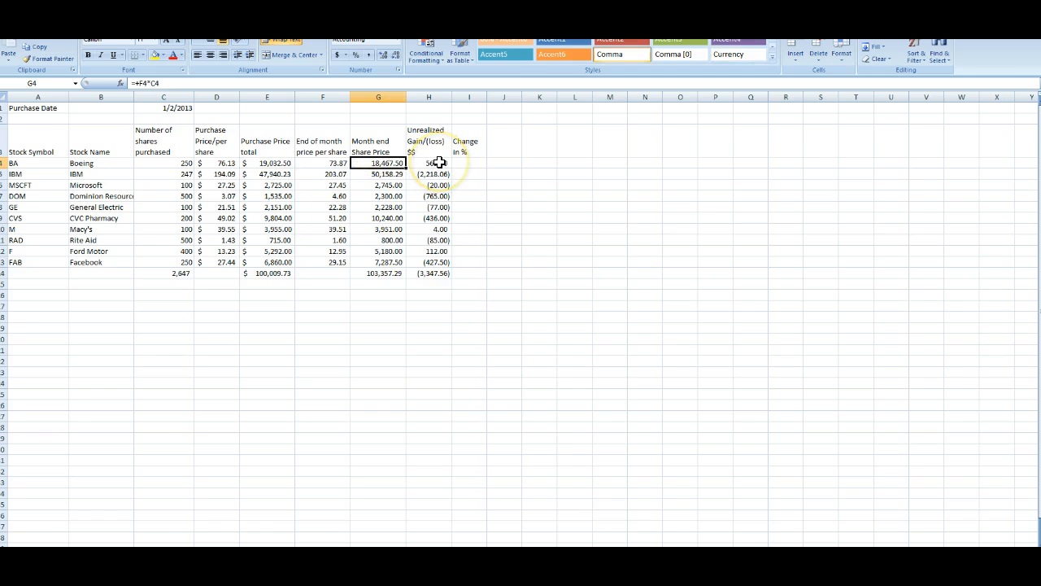
click(446, 162)
click(436, 163)
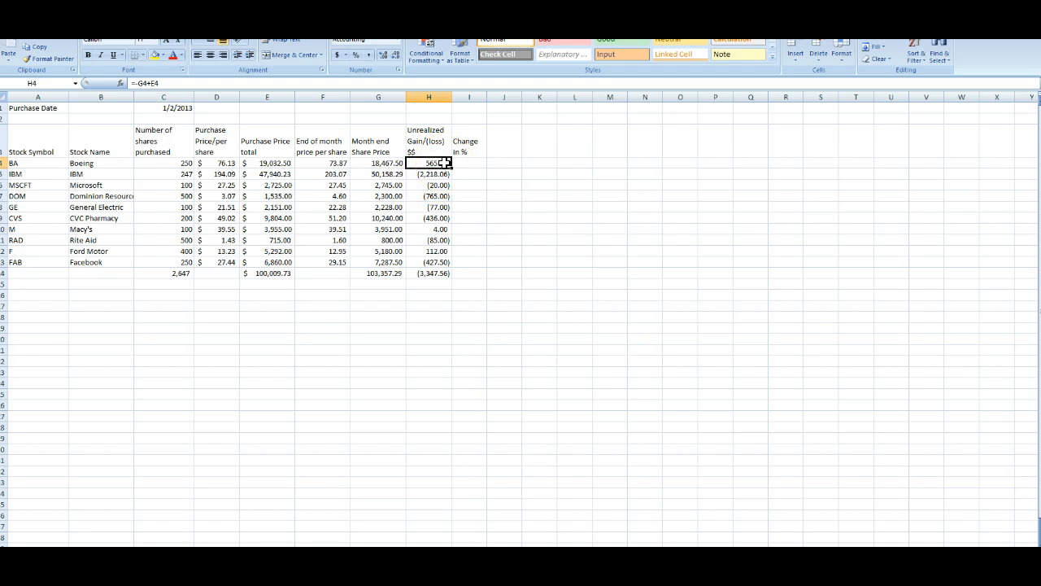
text(+)
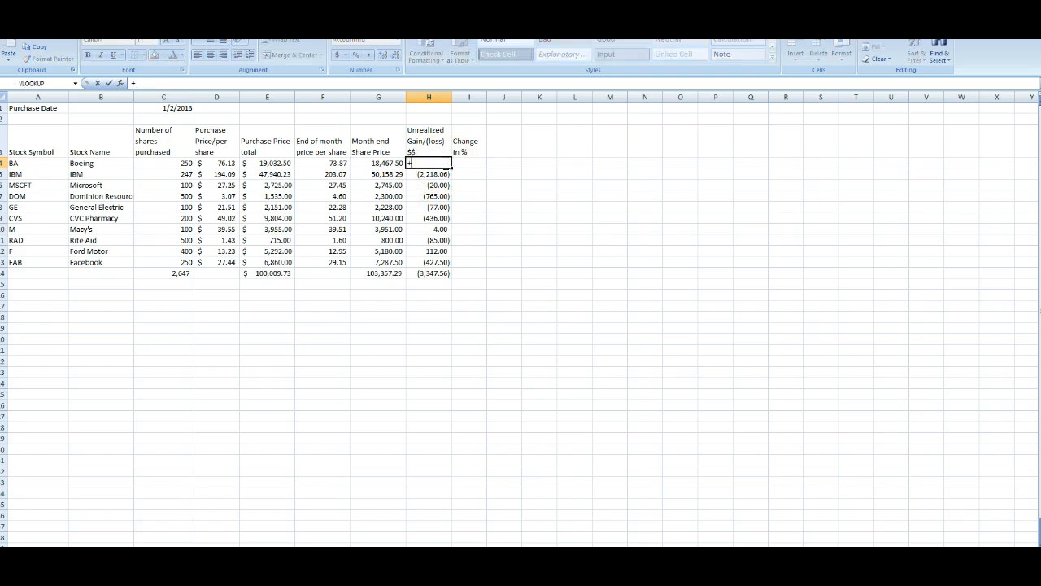
key(Left)
key(Left)
key(Left)
key(Return)
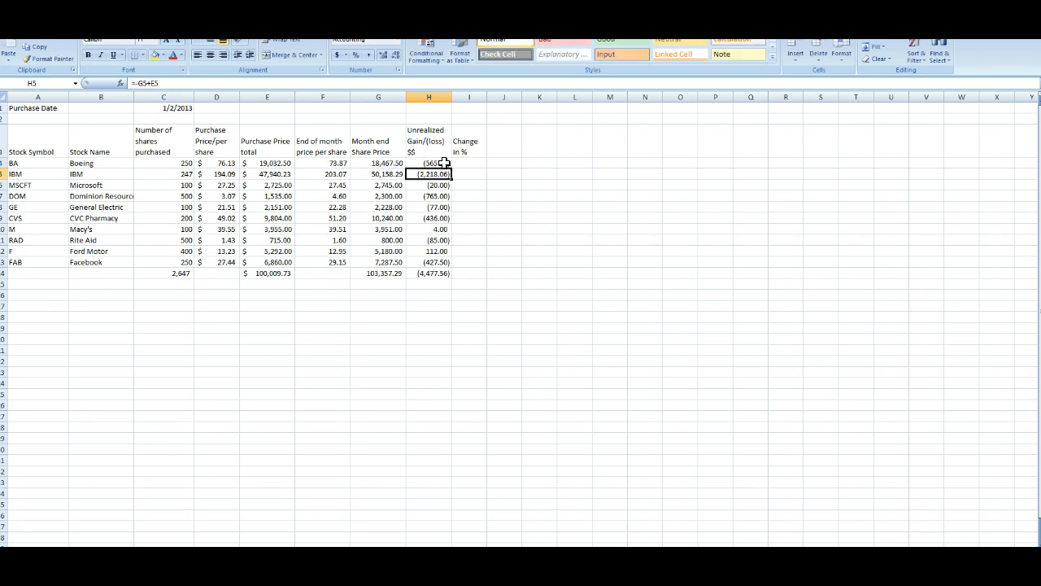
Step: Rewrite the gain formulas for IBM, Microsoft and Dominion Resources as month-end value minus purchase total
click(443, 163)
key(Down)
text(+)
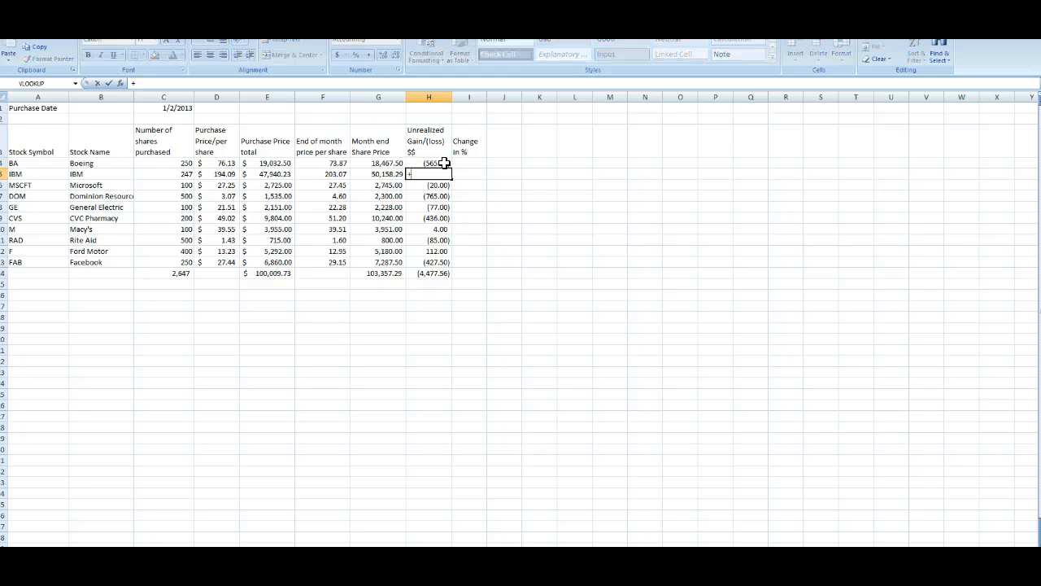
key(Left)
text(-)
key(Left)
key(Left)
key(Left)
key(Return)
key(Up)
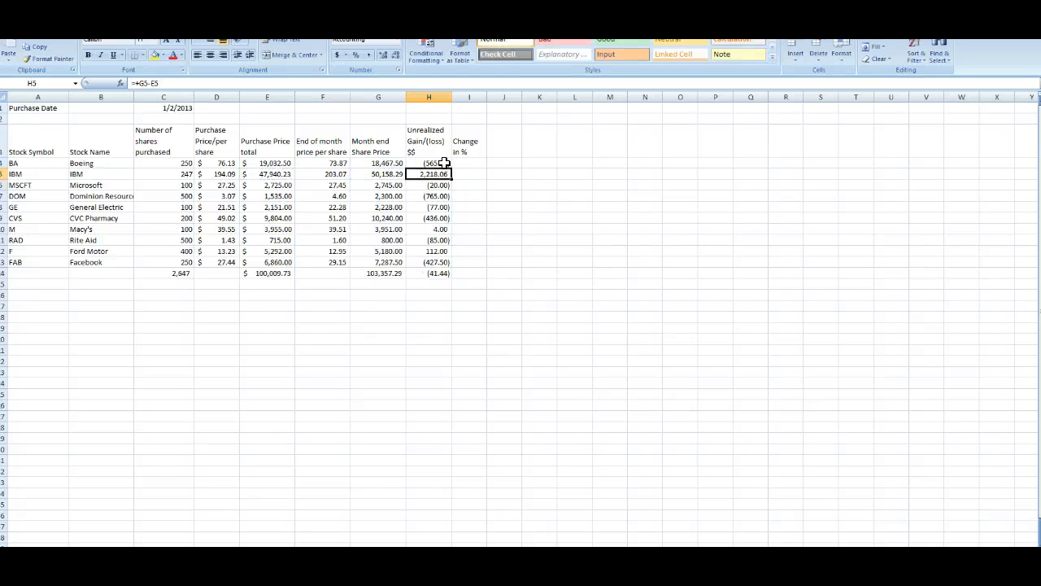
key(Down)
text(+)
key(Left)
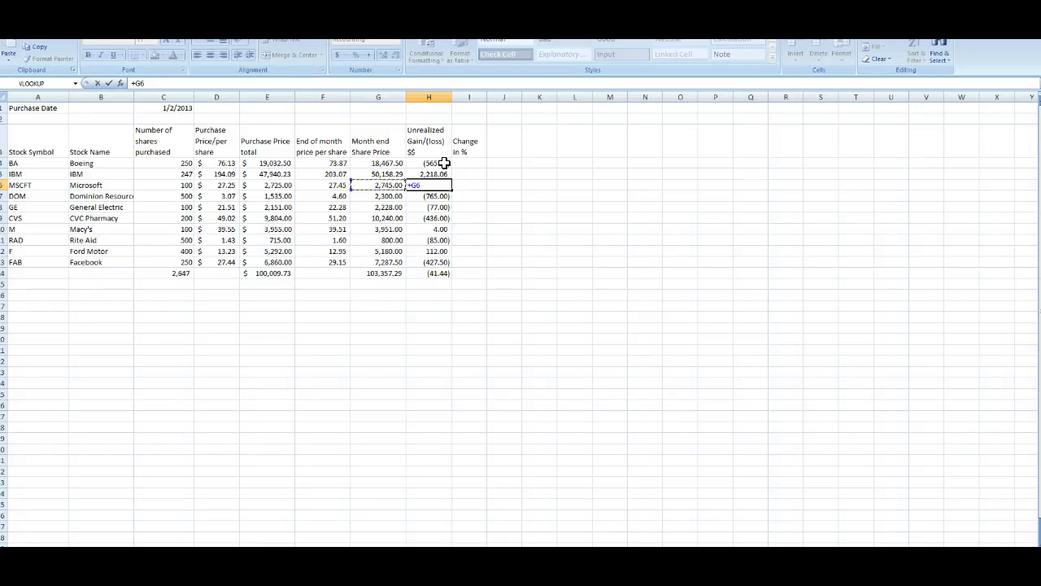
text(-)
key(Left)
key(Left)
key(Left)
key(Return)
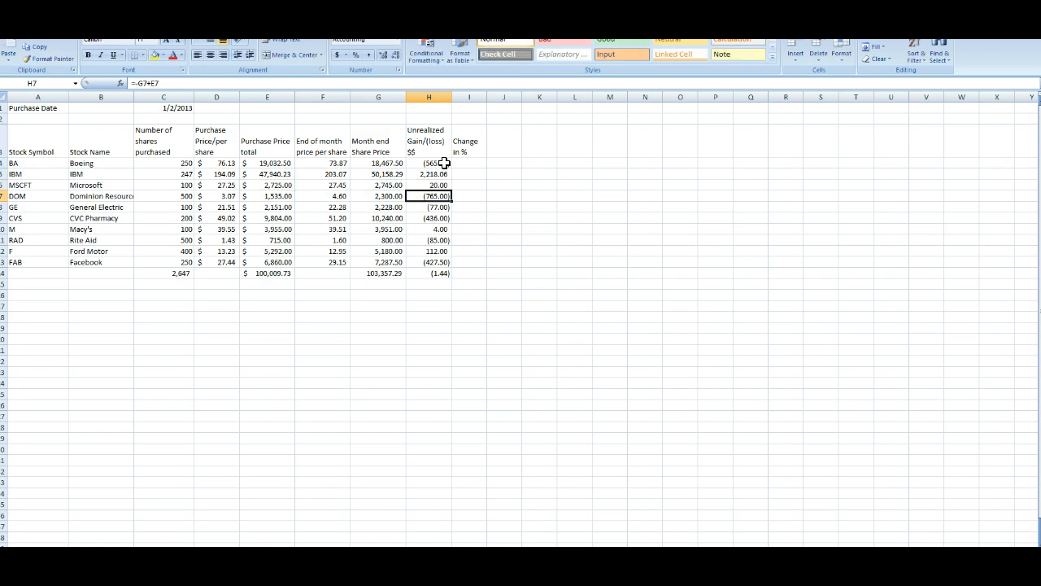
text(+)
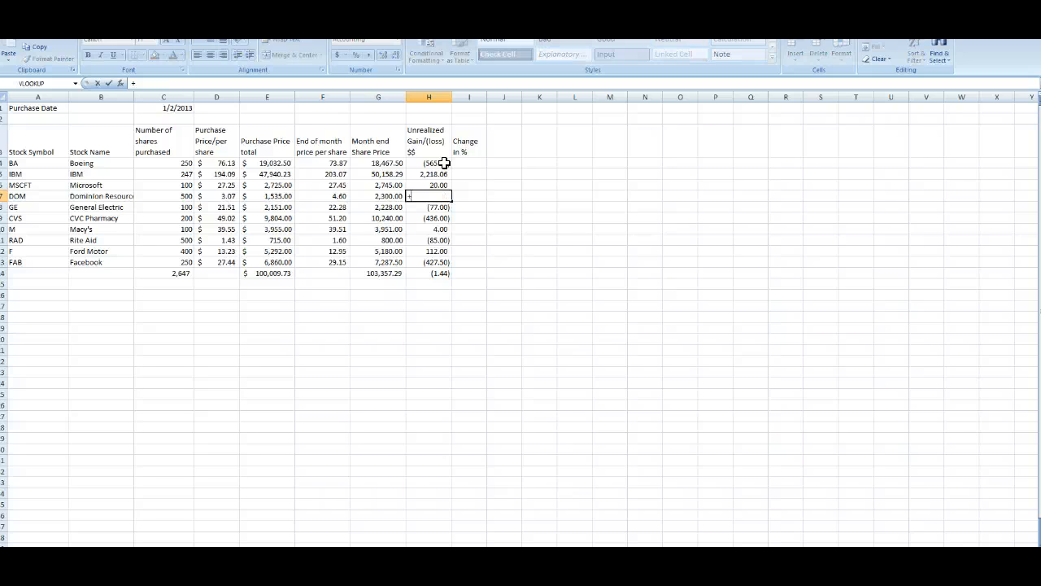
key(Left)
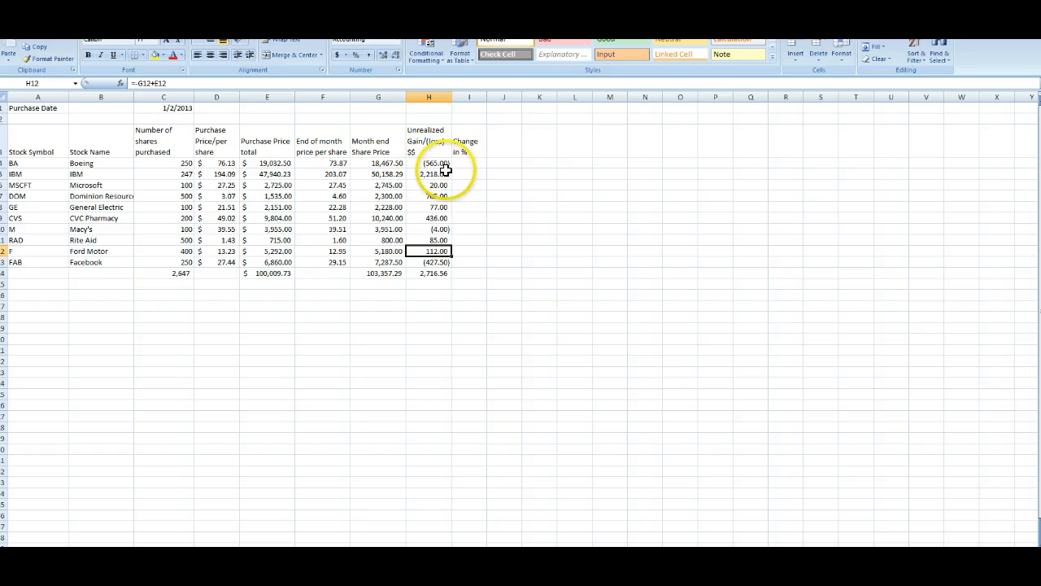
Step: Review the Boeing row's formulas and step through the gain formulas in the Unrealized Gain/(loss) column
click(438, 163)
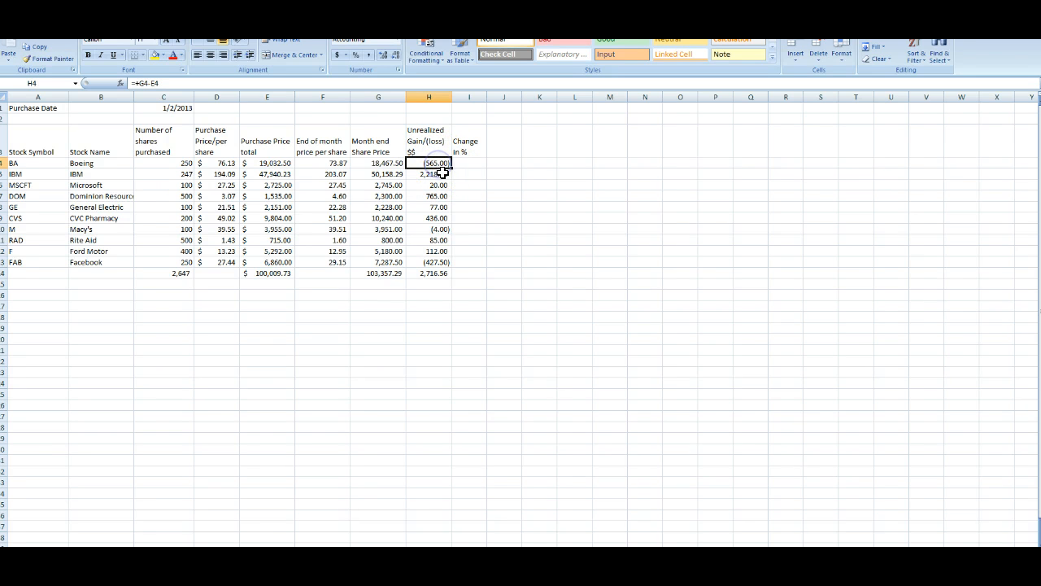
click(381, 165)
click(278, 167)
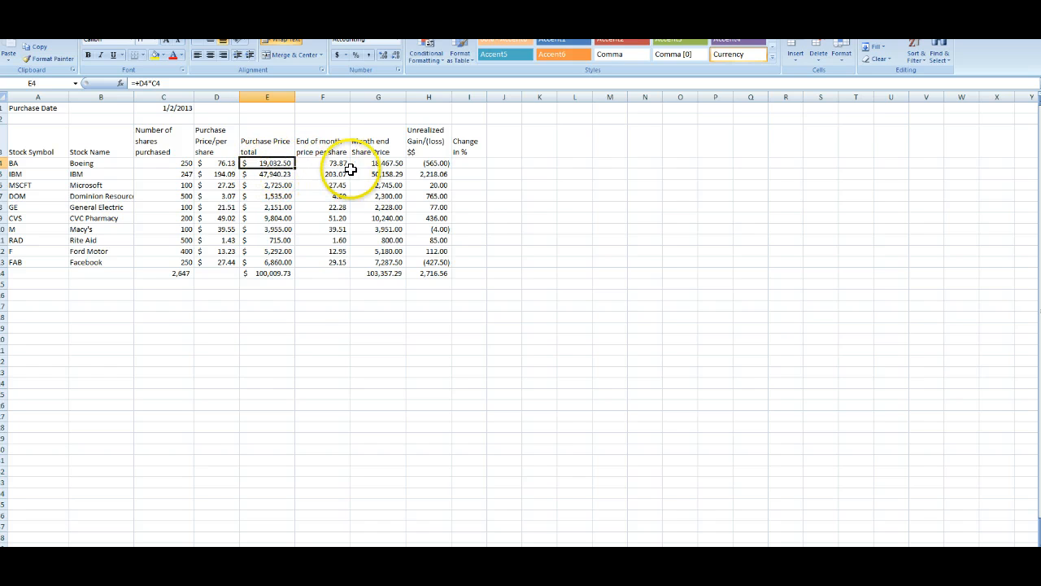
click(381, 163)
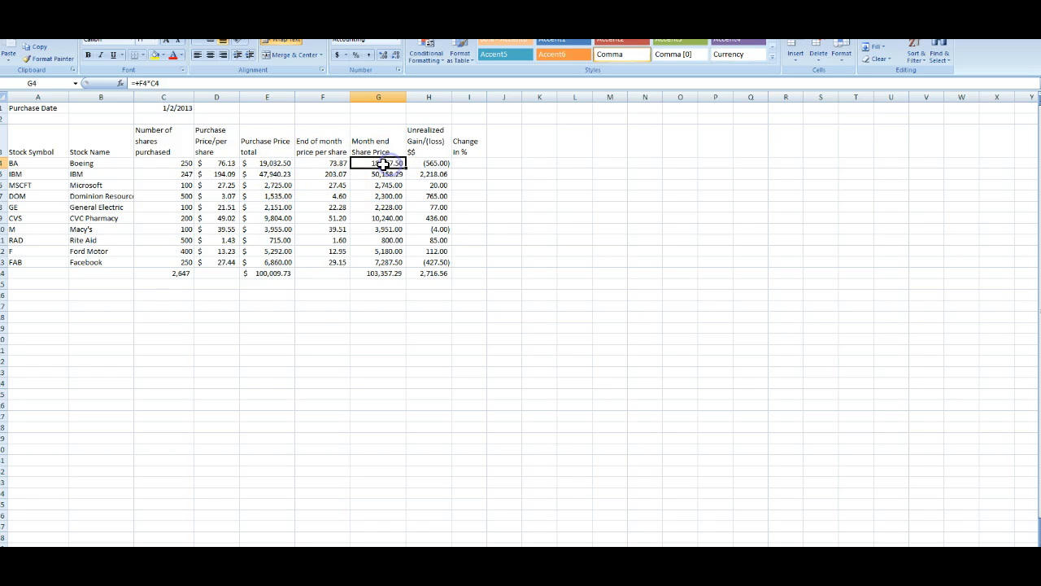
click(222, 164)
click(336, 162)
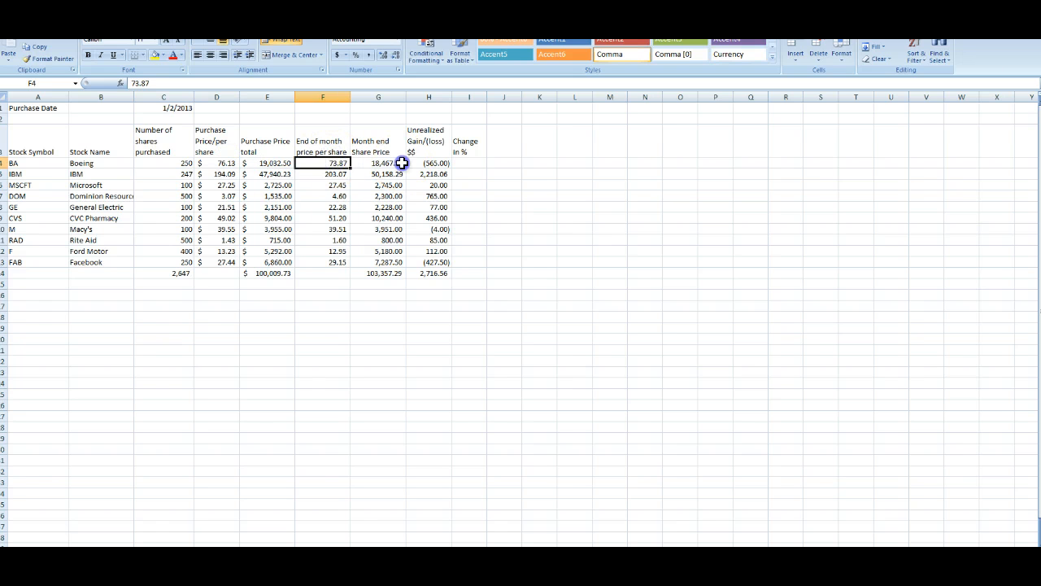
click(399, 163)
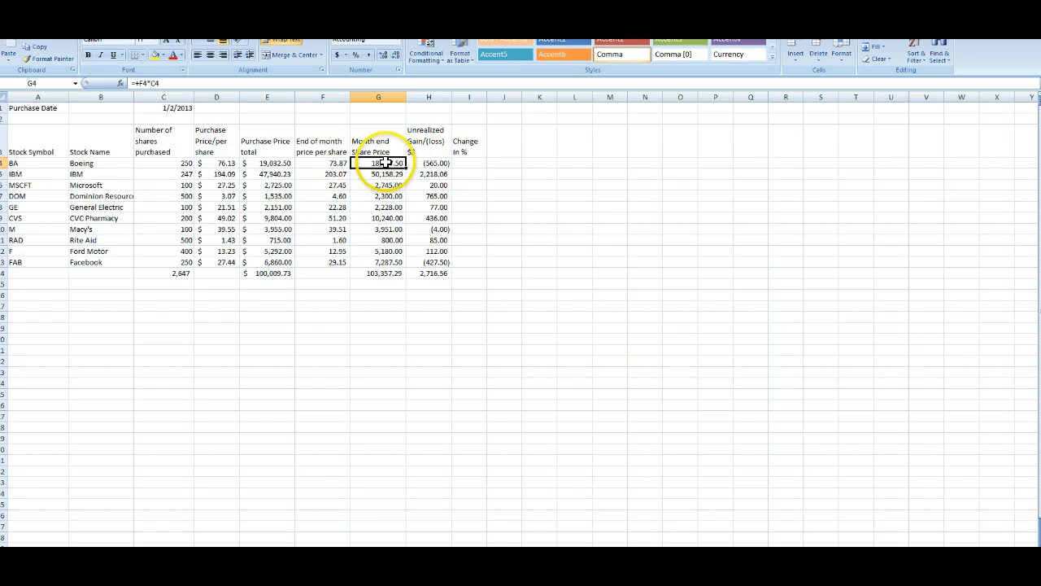
click(439, 173)
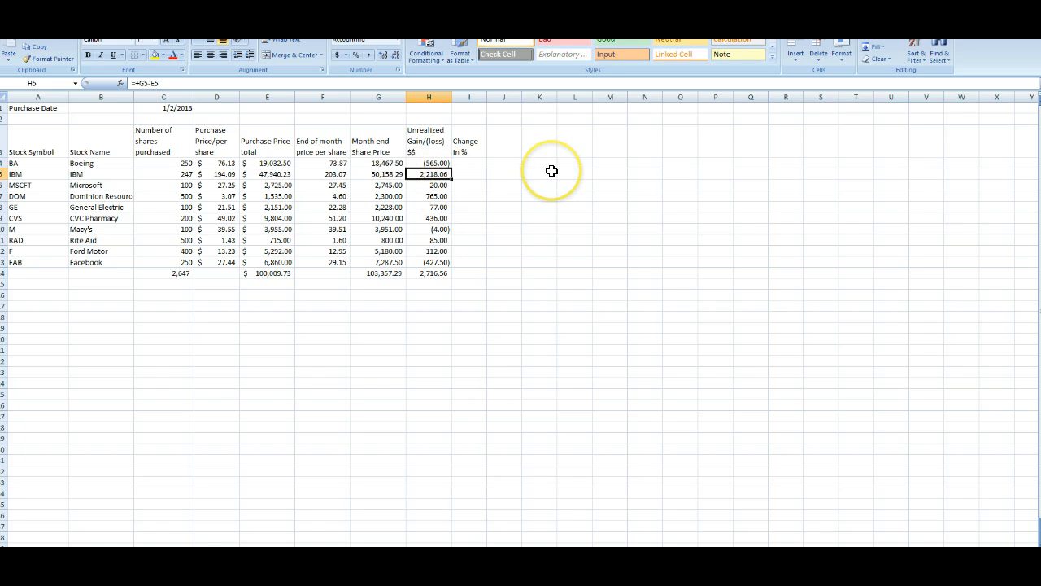
key(Down)
key(Down)
key(Down)
key(Down)
key(Down)
key(Down)
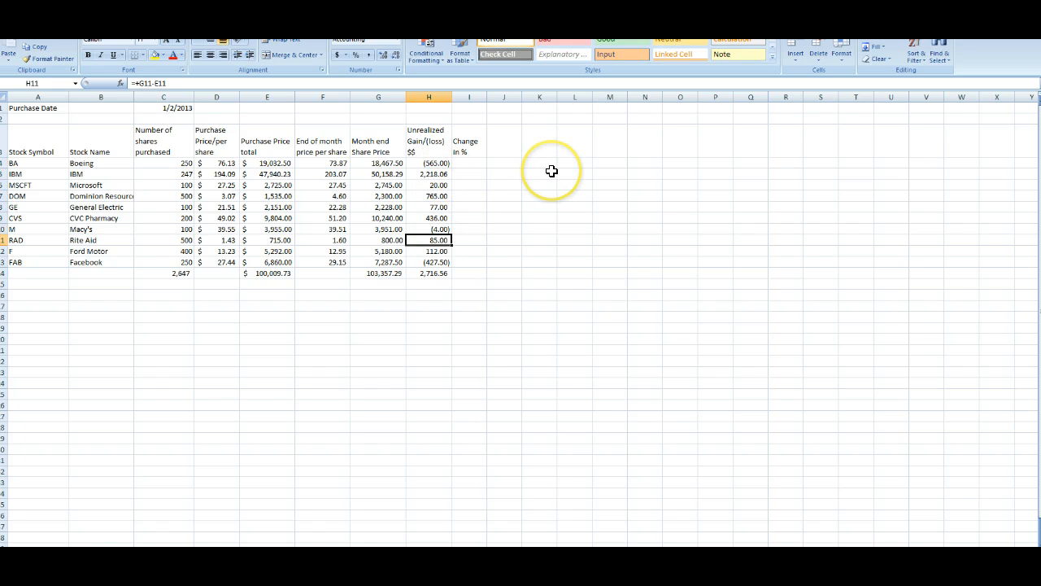
key(Down)
key(Down)
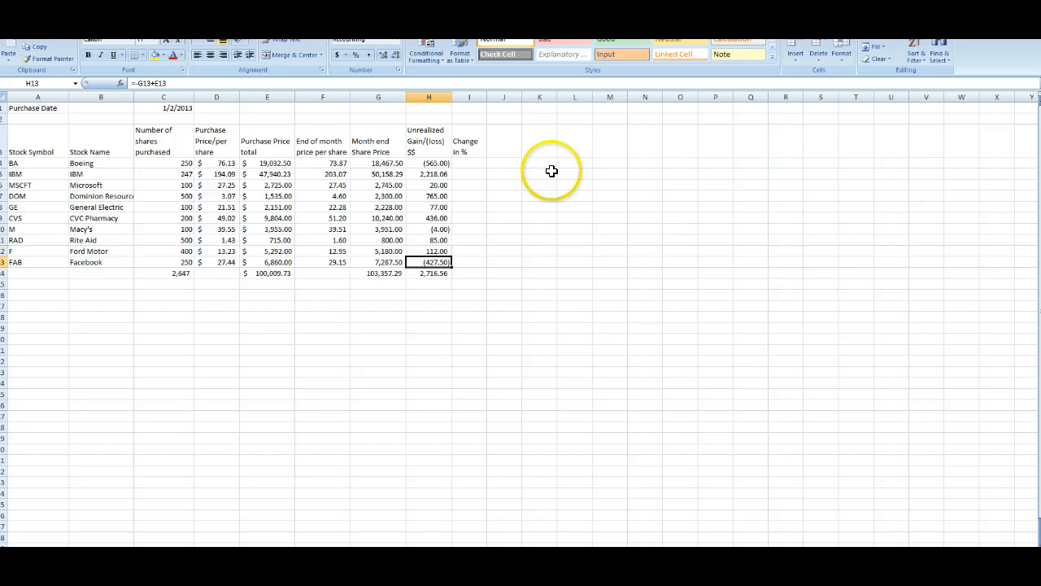
key(Up)
key(Up)
key(Up)
key(Up)
key(Up)
key(Up)
key(Up)
key(Down)
key(Down)
key(Down)
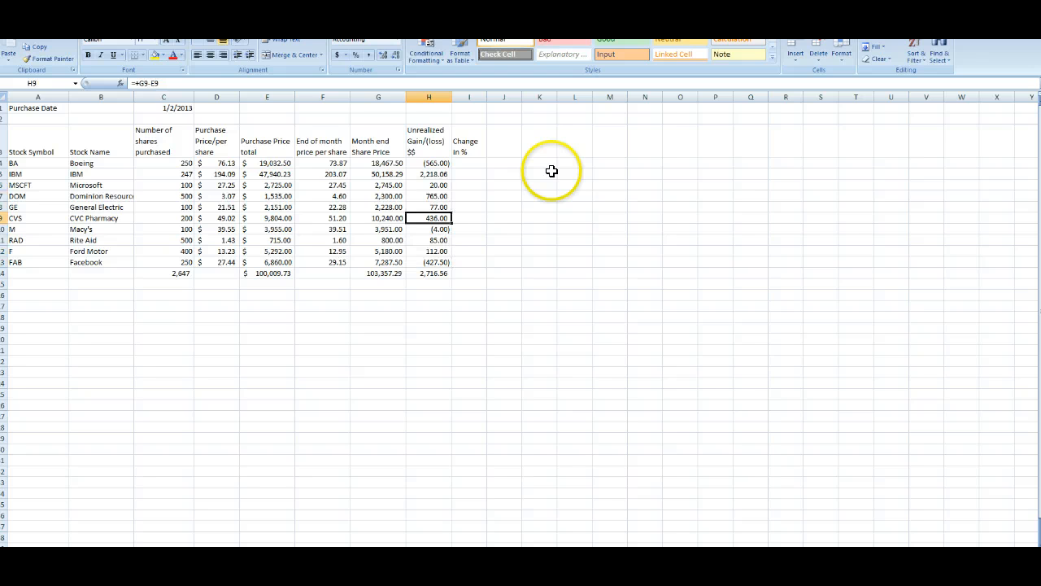
key(Down)
key(Left)
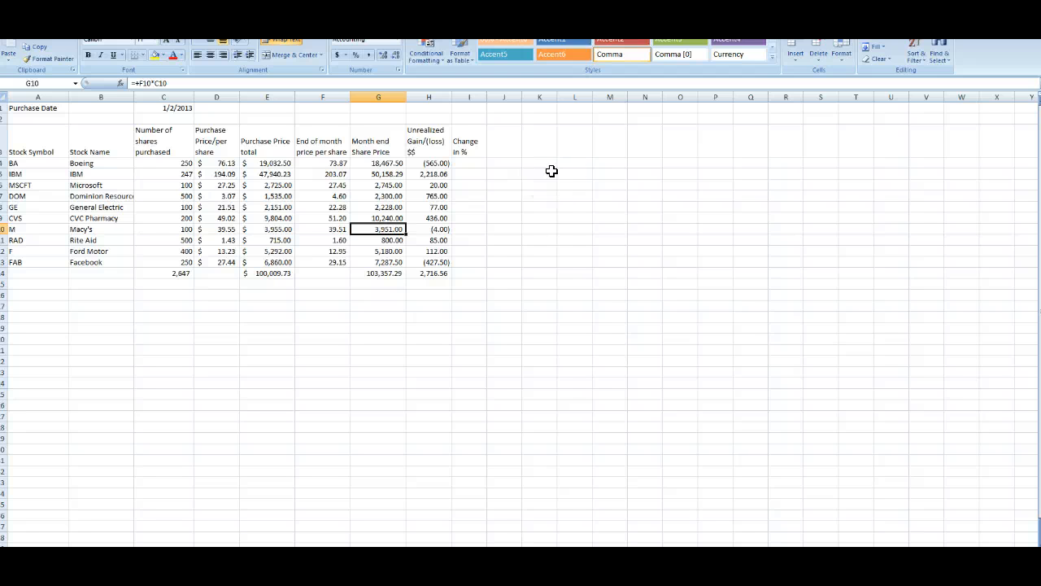
key(Left)
key(Left)
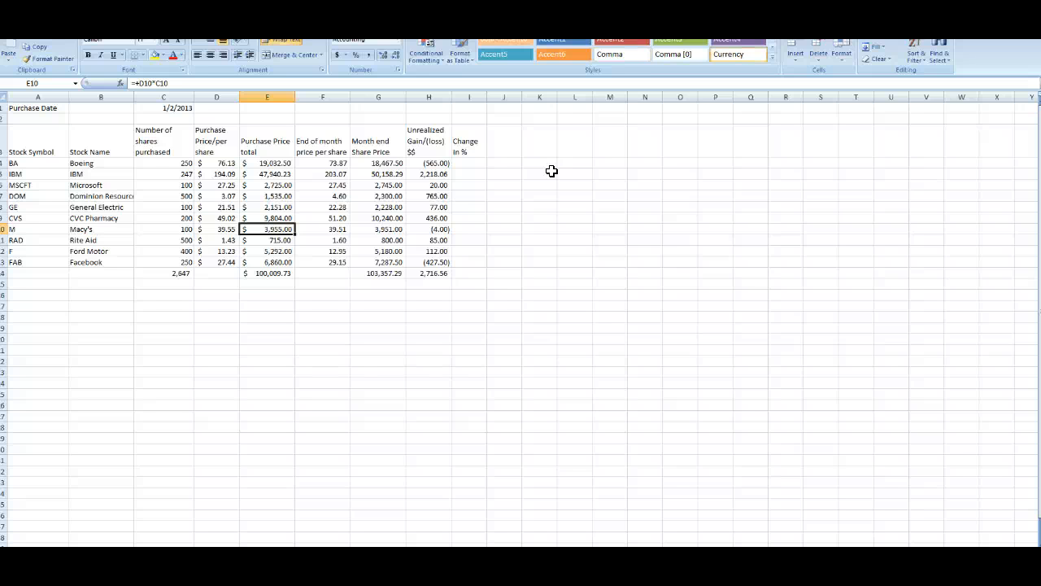
key(Right)
key(Right)
key(Right)
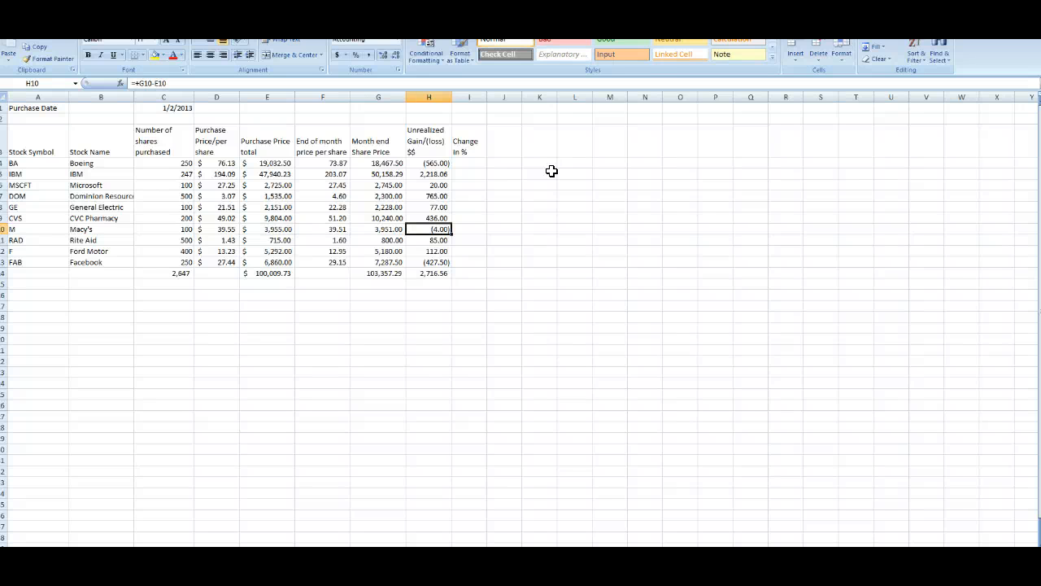
key(Down)
key(Down)
key(Up)
Step: Rewrite the gain formulas for Rite Aid, Ford Motor and Facebook as month-end value minus purchase total
text(+)
key(Left)
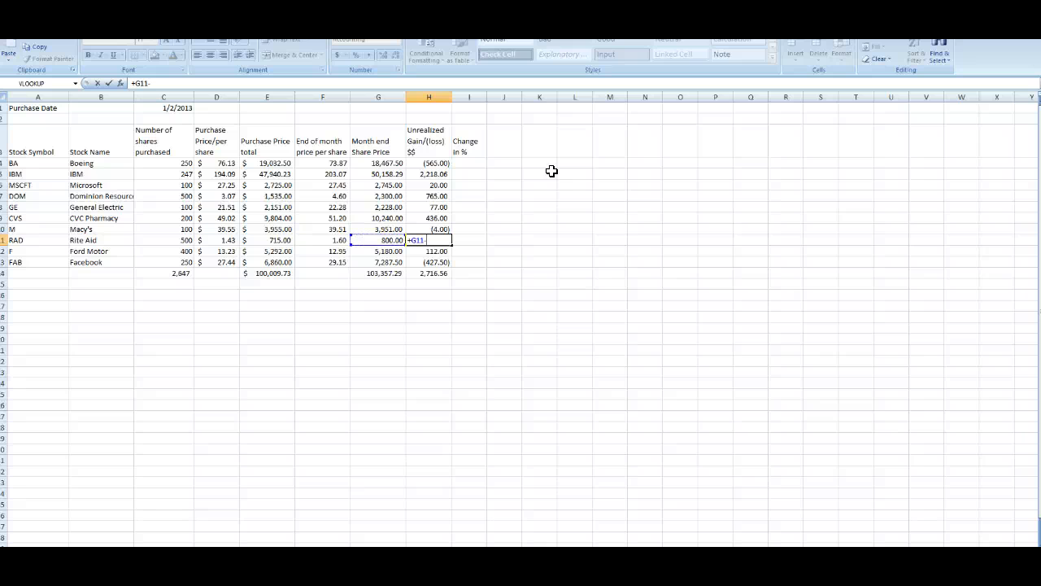
text(-)
key(Left)
key(Left)
key(Left)
key(Return)
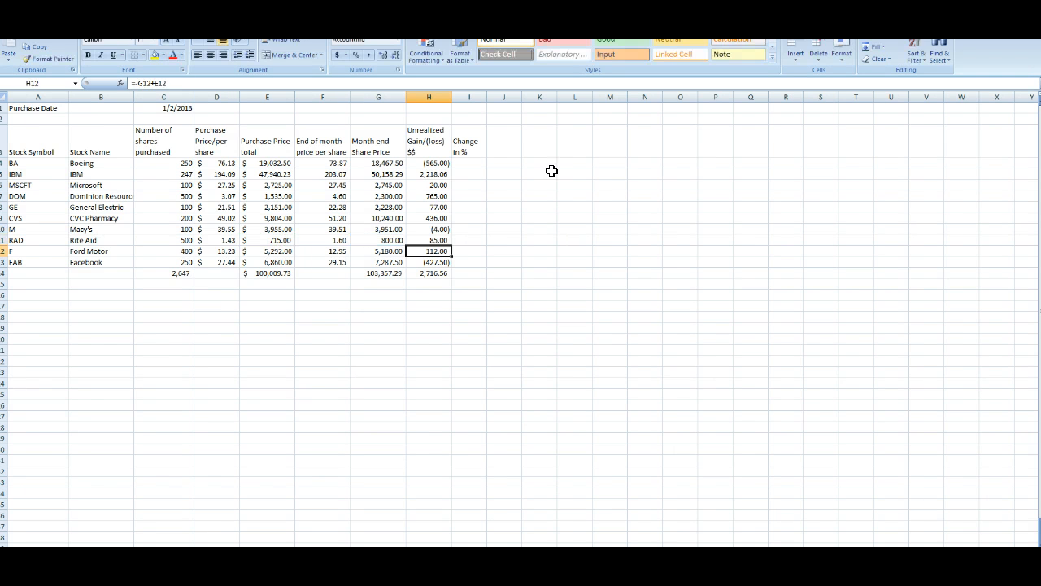
text(+)
key(Left)
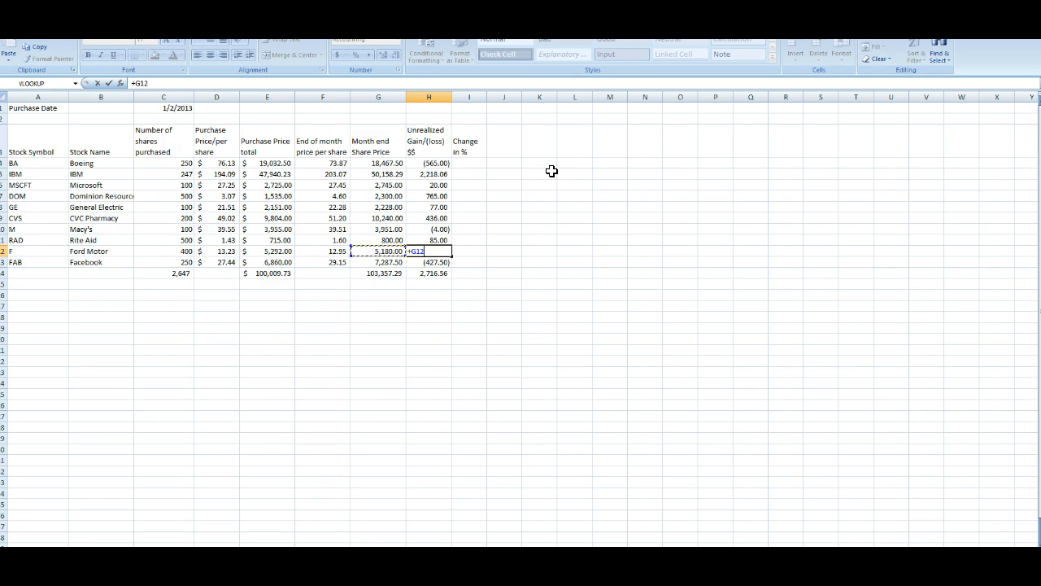
text(-)
key(Left)
key(Left)
key(Left)
key(Return)
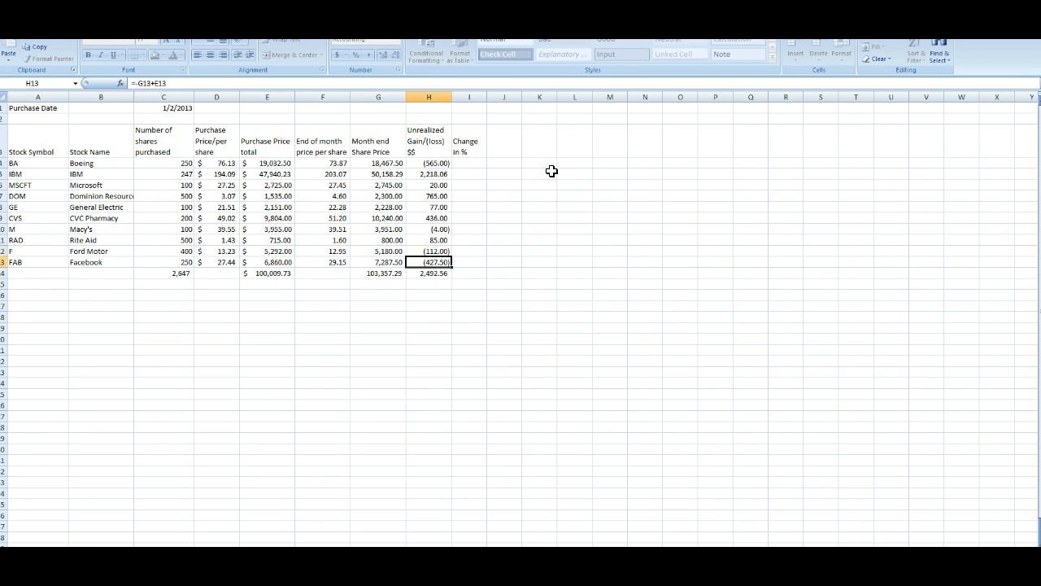
text(+)
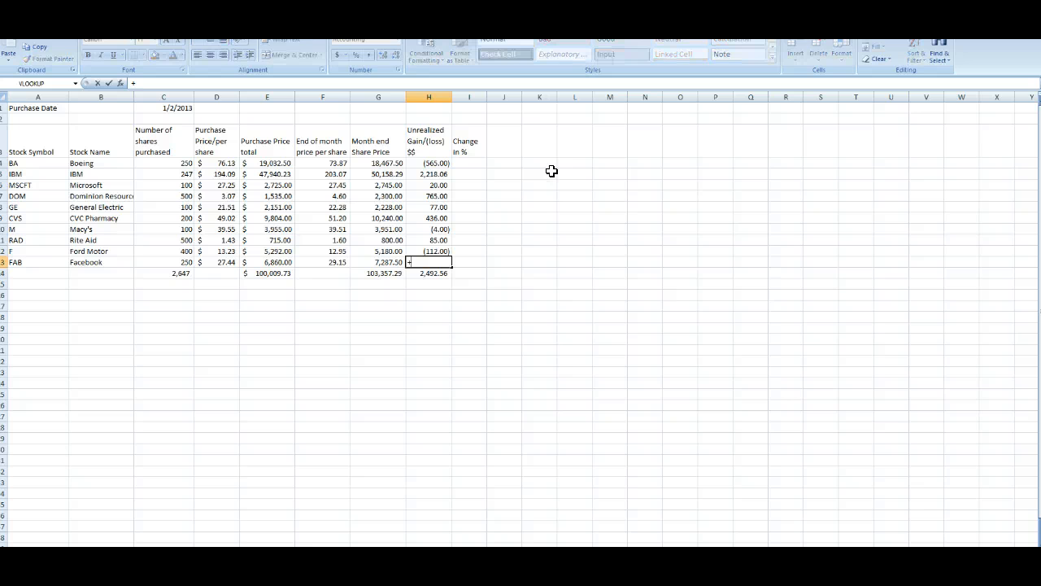
key(Left)
text(-)
key(Left)
key(Left)
key(Left)
key(Return)
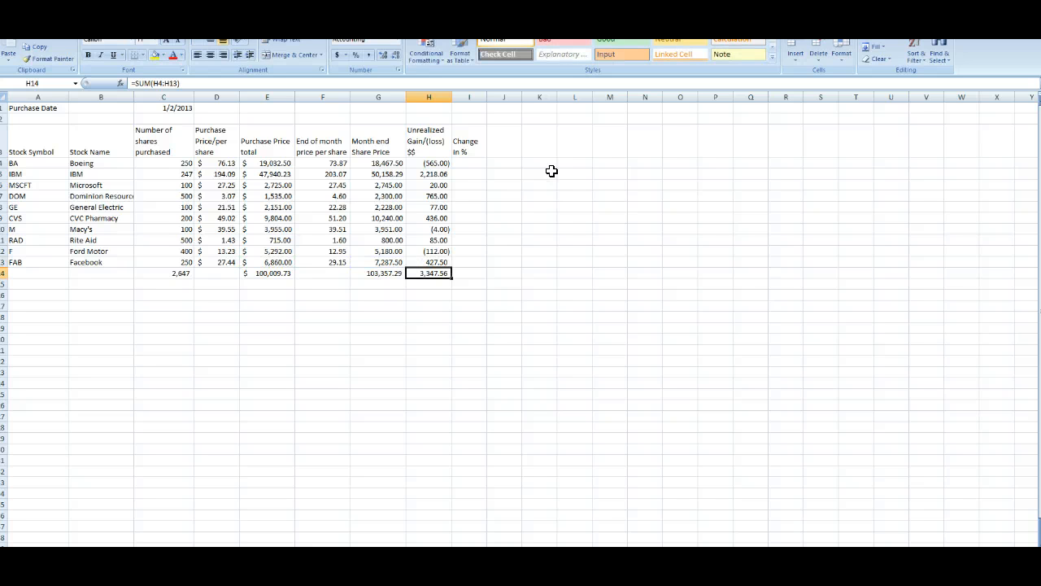
Step: Check the SUM formulas in the totals row across the purchase, month-end and gain columns
key(Return)
key(Up)
click(354, 295)
drag(261, 274, 431, 275)
click(272, 274)
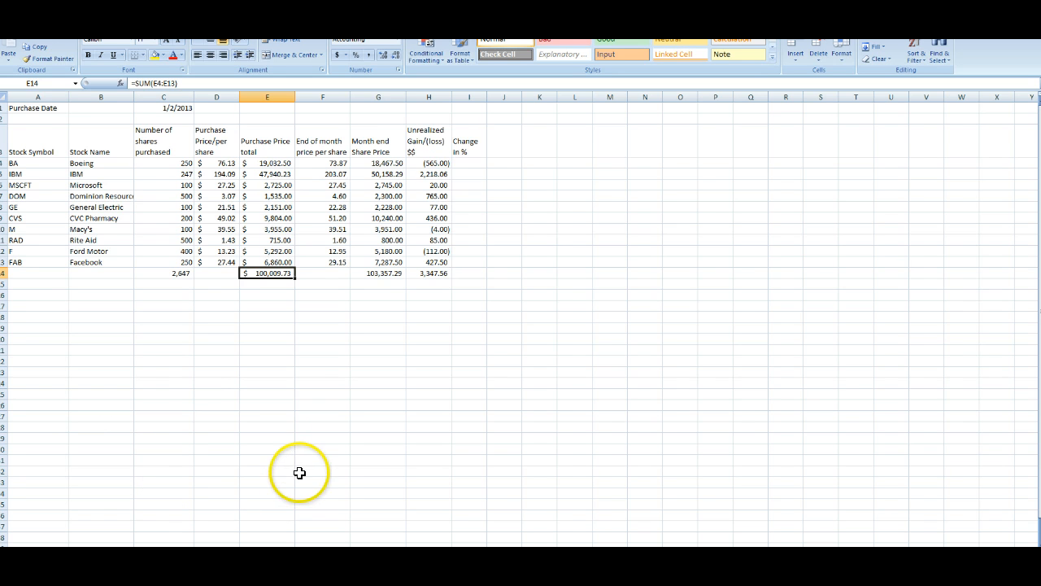
click(40, 108)
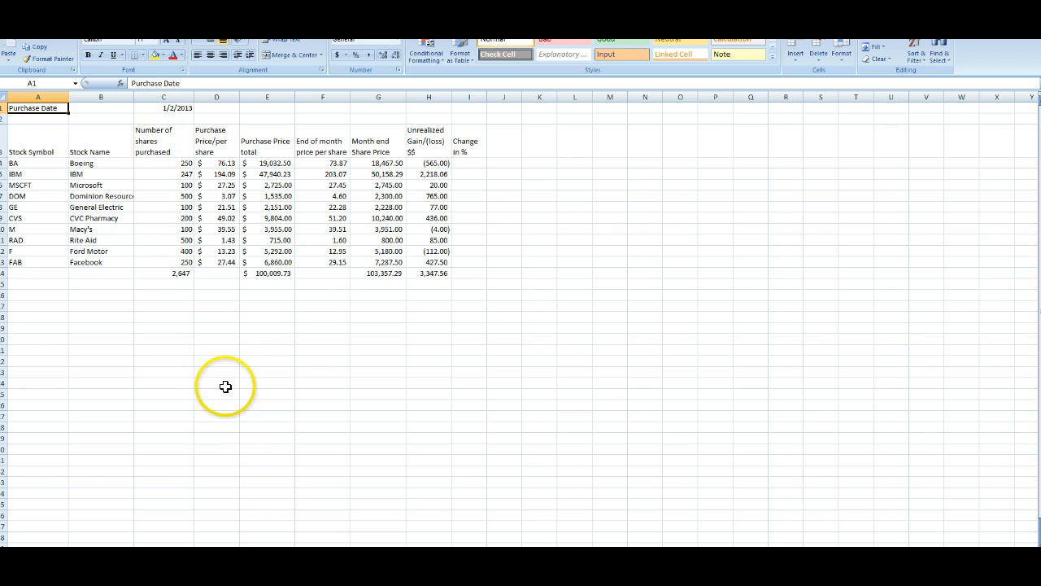
Step: Switch to the Yahoo Finance historical prices page and back to the spreadsheet
key(alt+Tab)
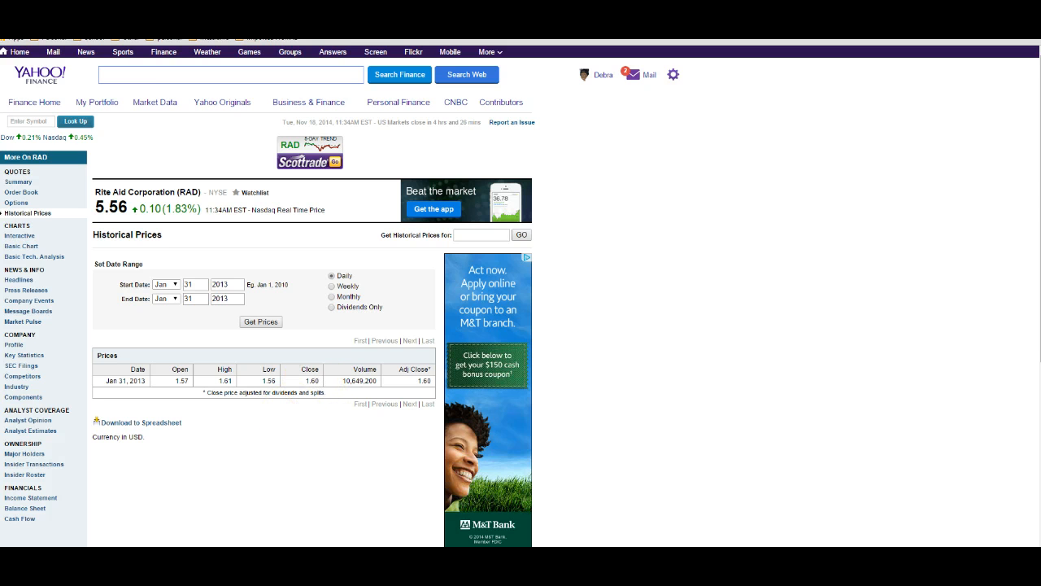
click(230, 553)
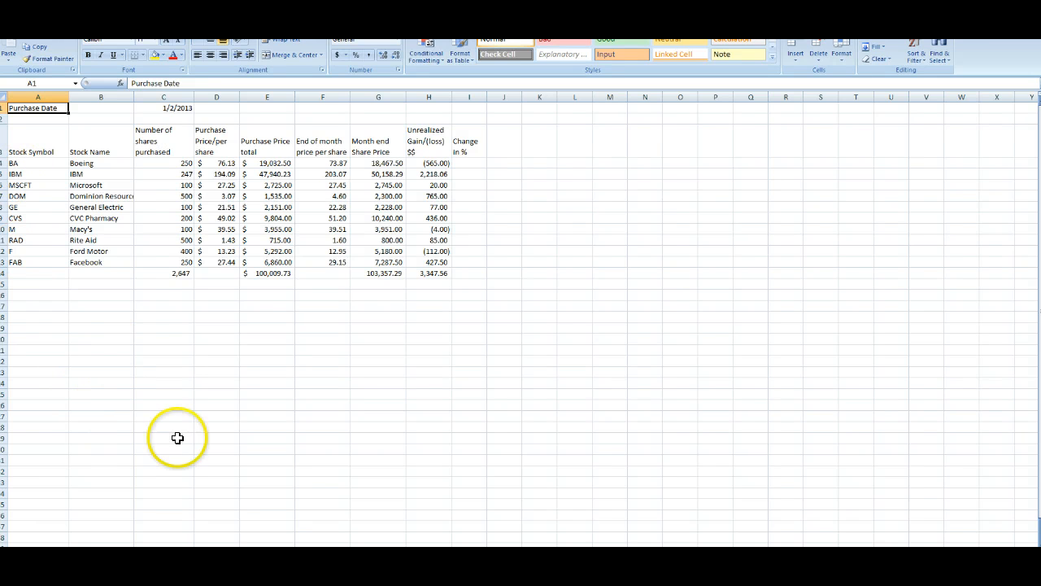
drag(232, 513, 202, 460)
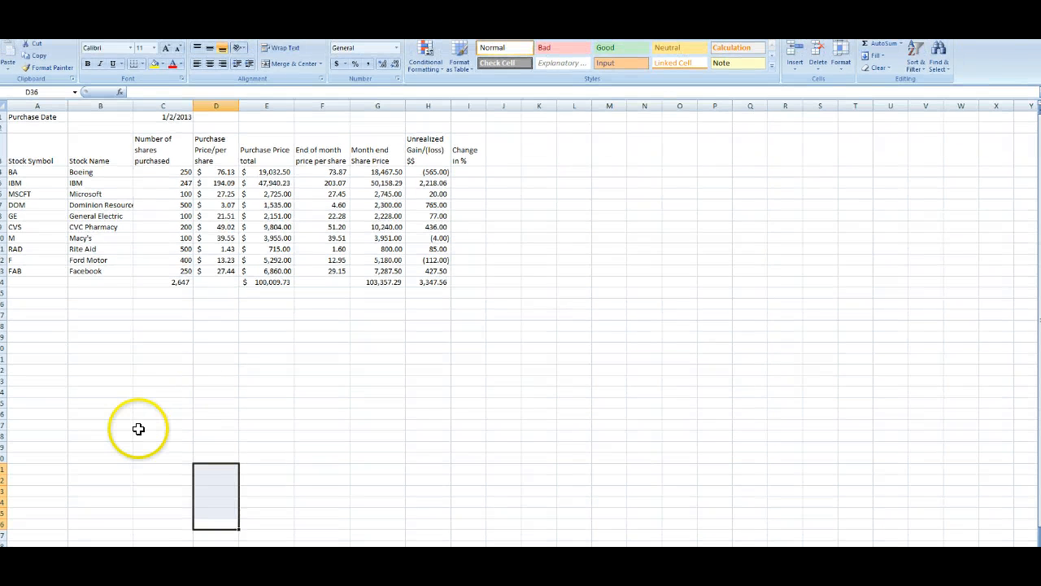
scroll(111, 502, down, 2)
key(ctrl+Page_Down)
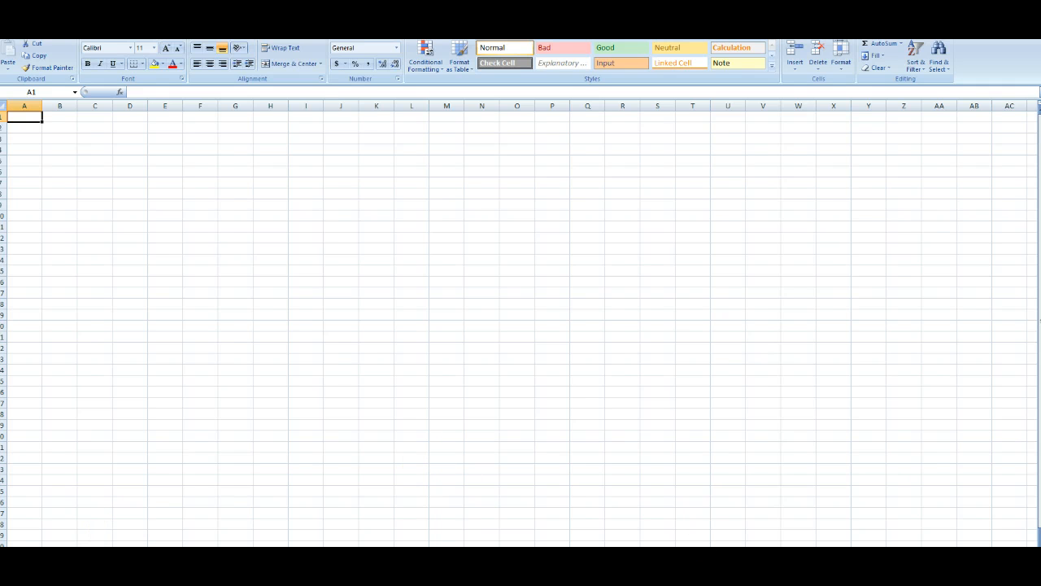
scroll(521, 325, down, 2)
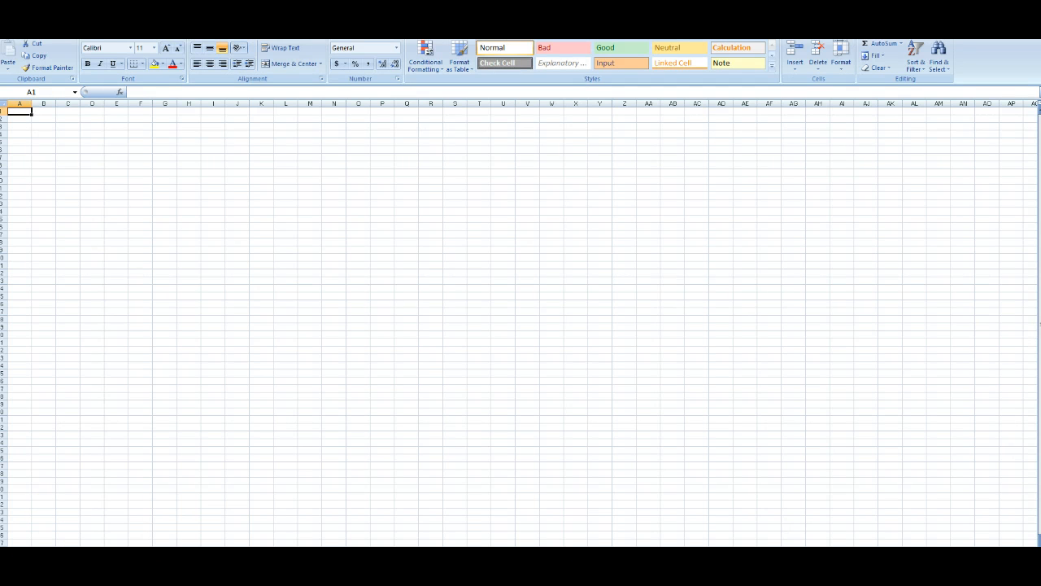
drag(367, 545, 366, 547)
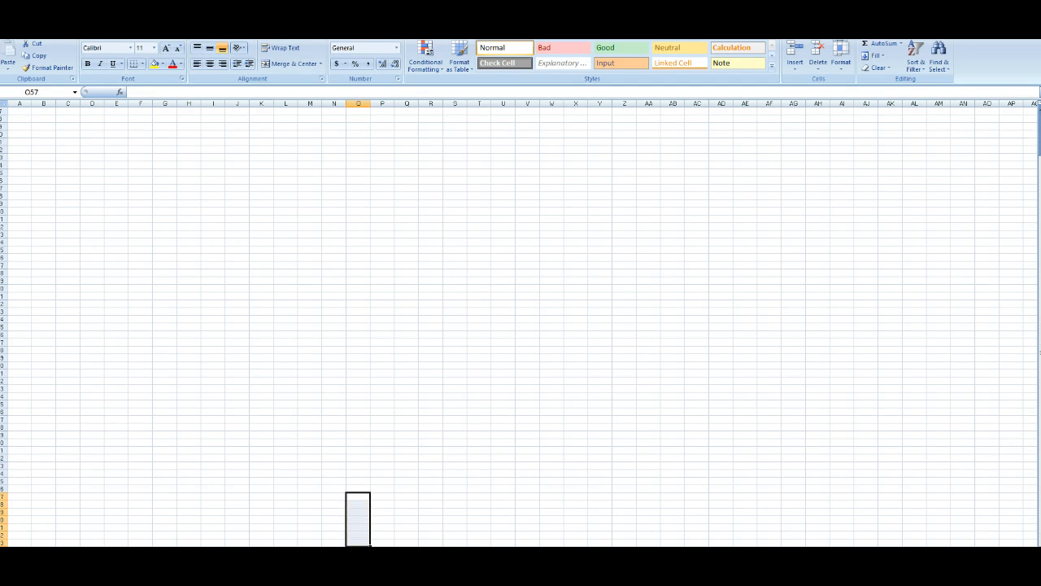
click(576, 549)
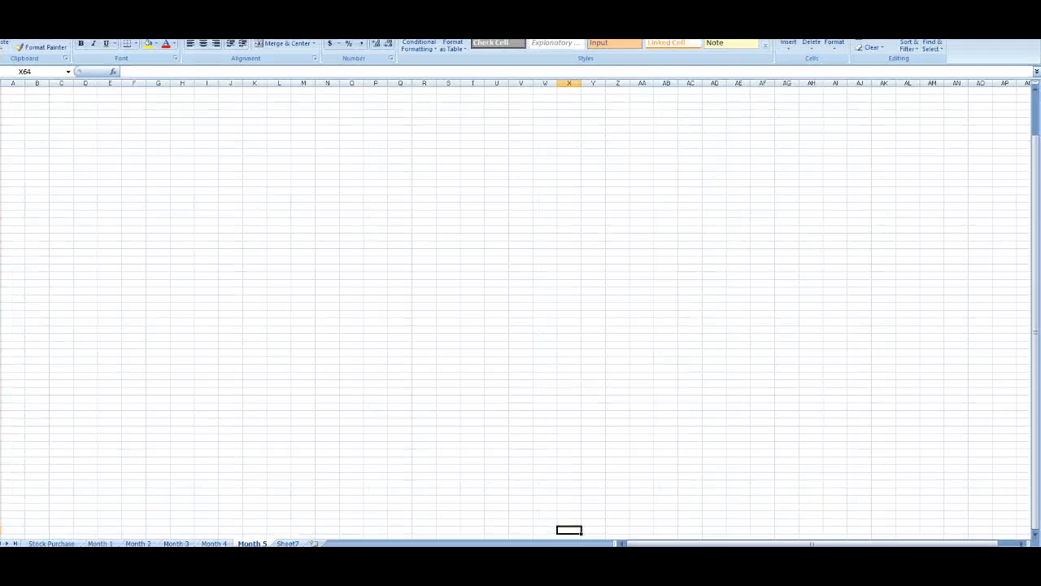
Step: Copy the portfolio table from the Stock Purchase sheet and paste it into the Month 1 sheet
click(59, 543)
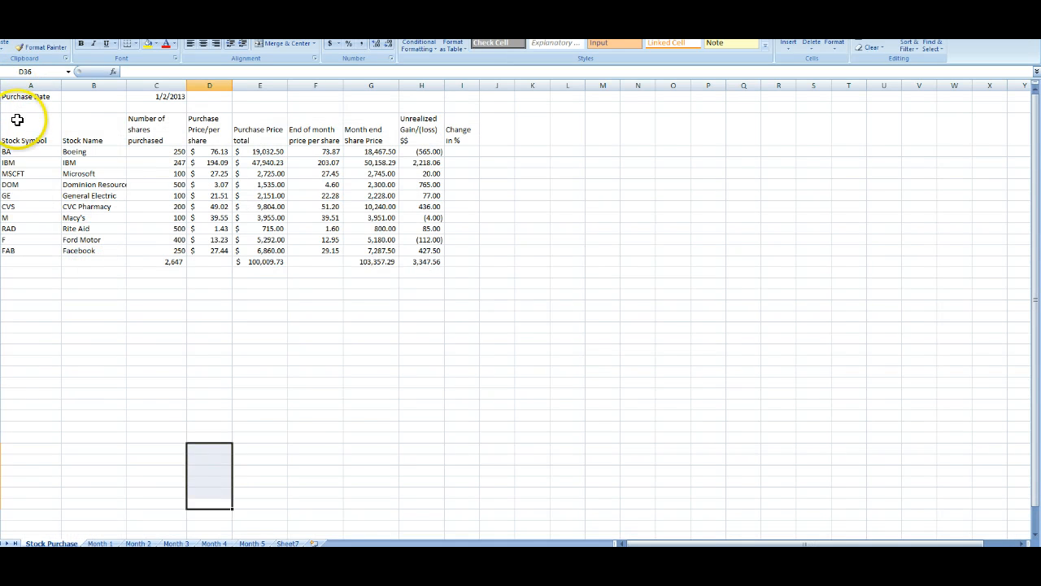
drag(16, 122, 455, 264)
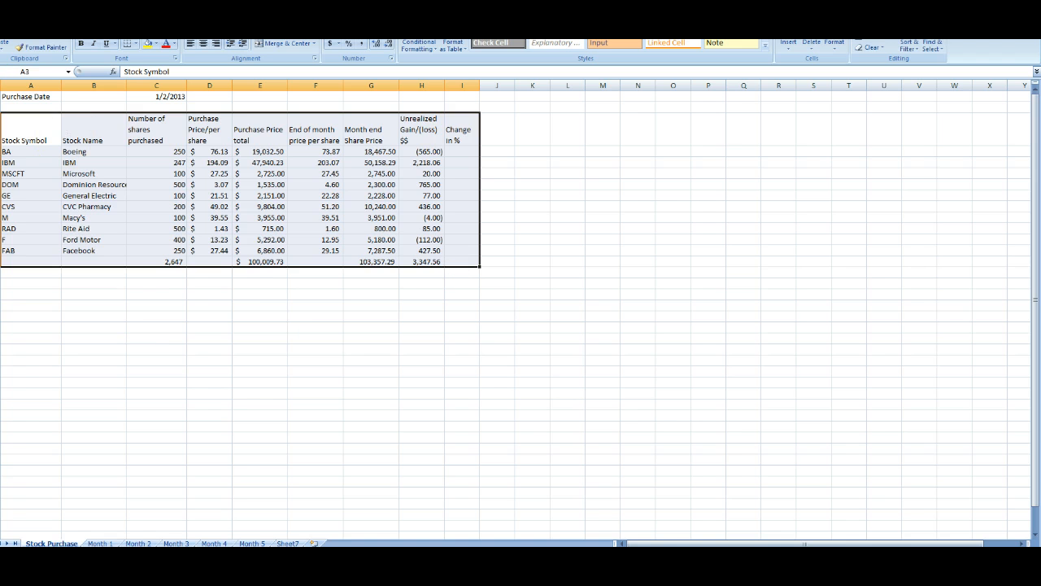
click(102, 542)
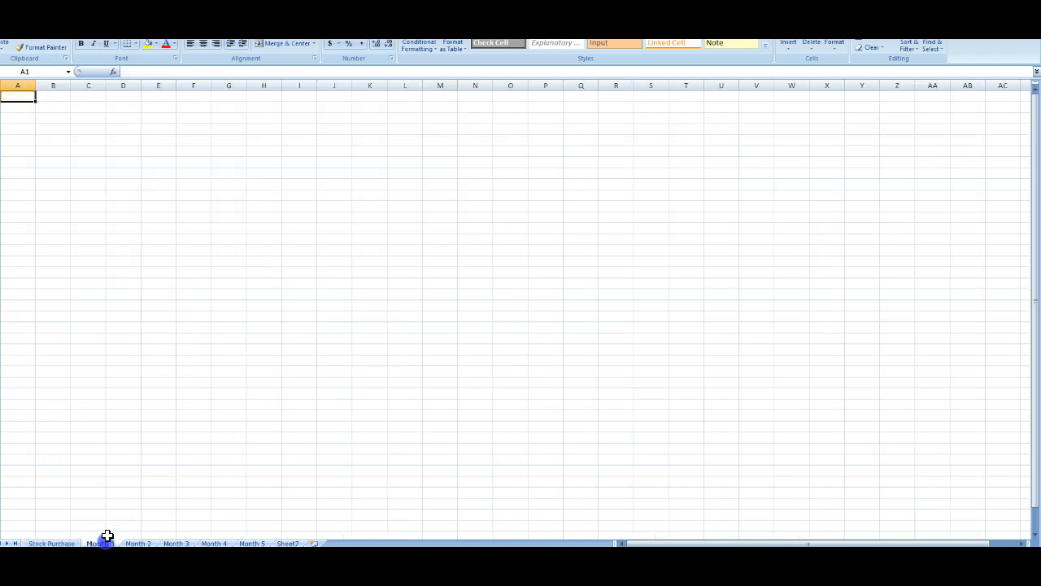
click(4, 53)
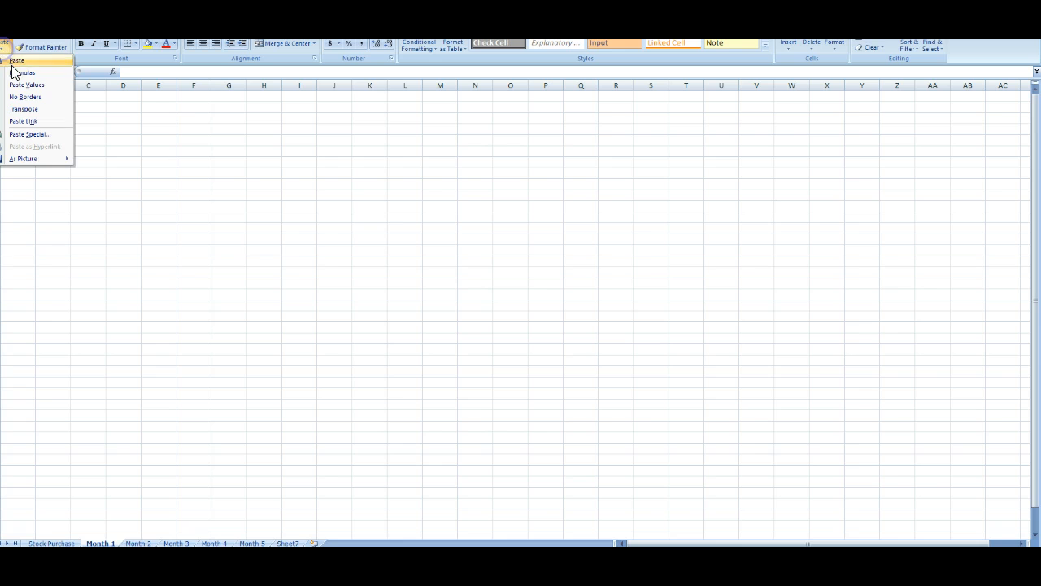
click(14, 65)
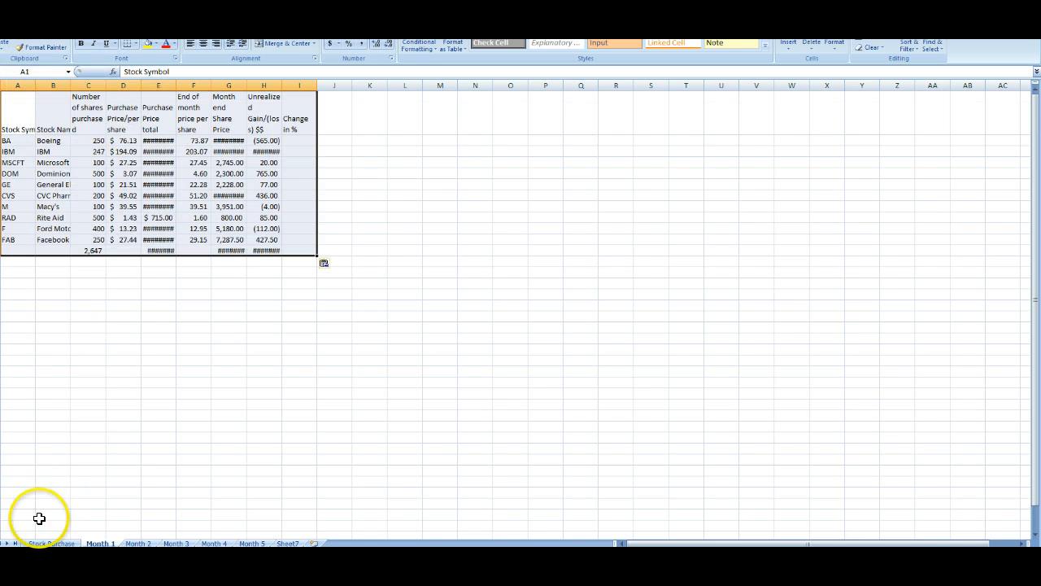
Step: On Stock Purchase, enter =H4/G4 as Boeing's Change in % and fill it down through Facebook
click(51, 543)
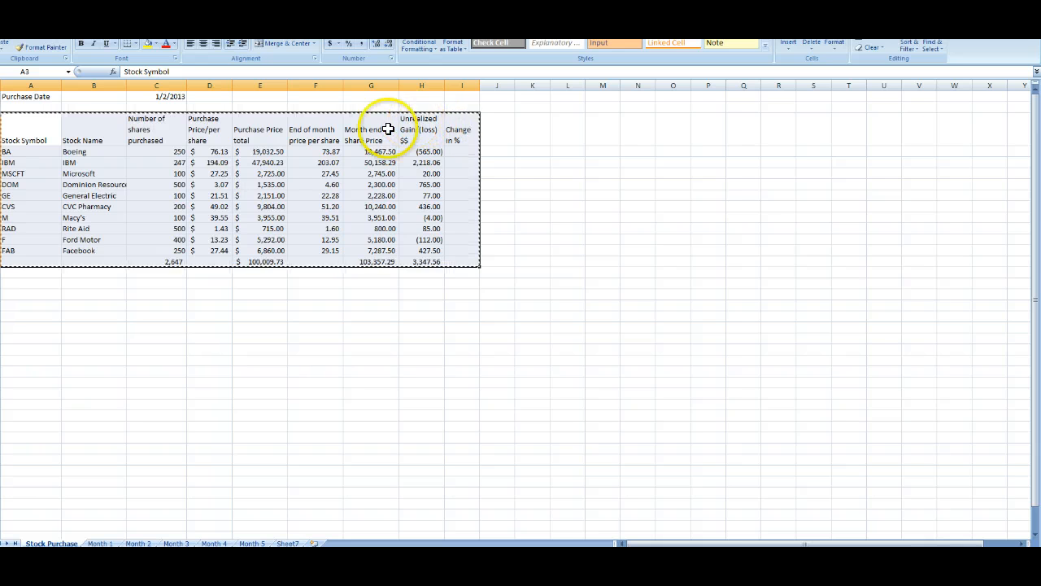
key(Escape)
click(468, 132)
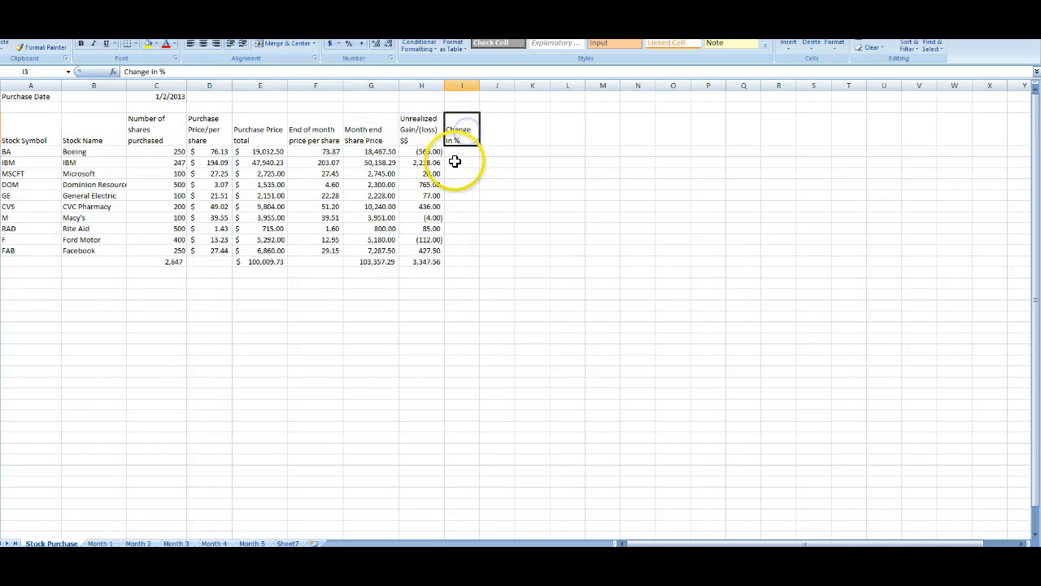
click(458, 152)
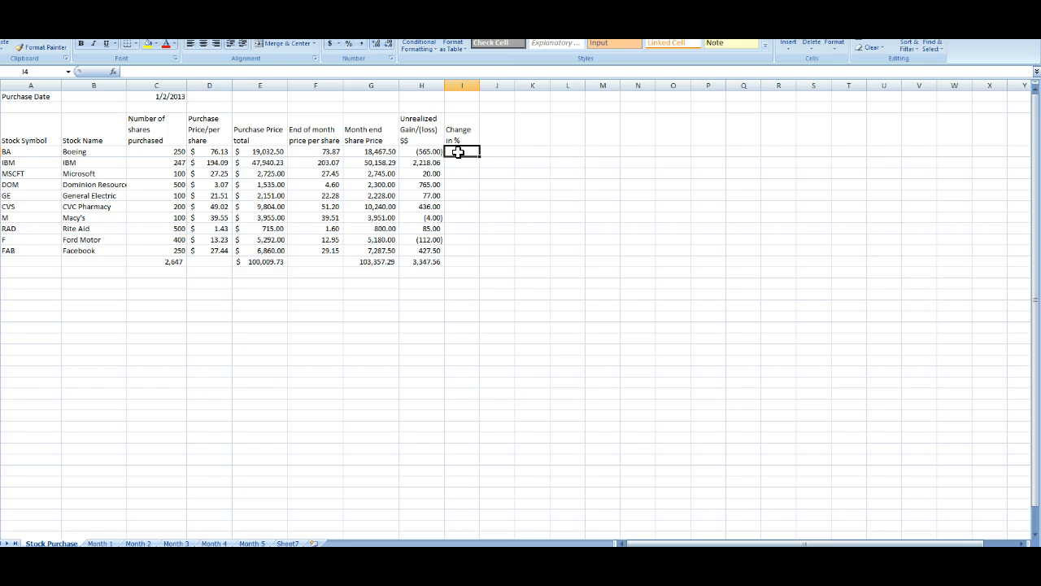
text(=)
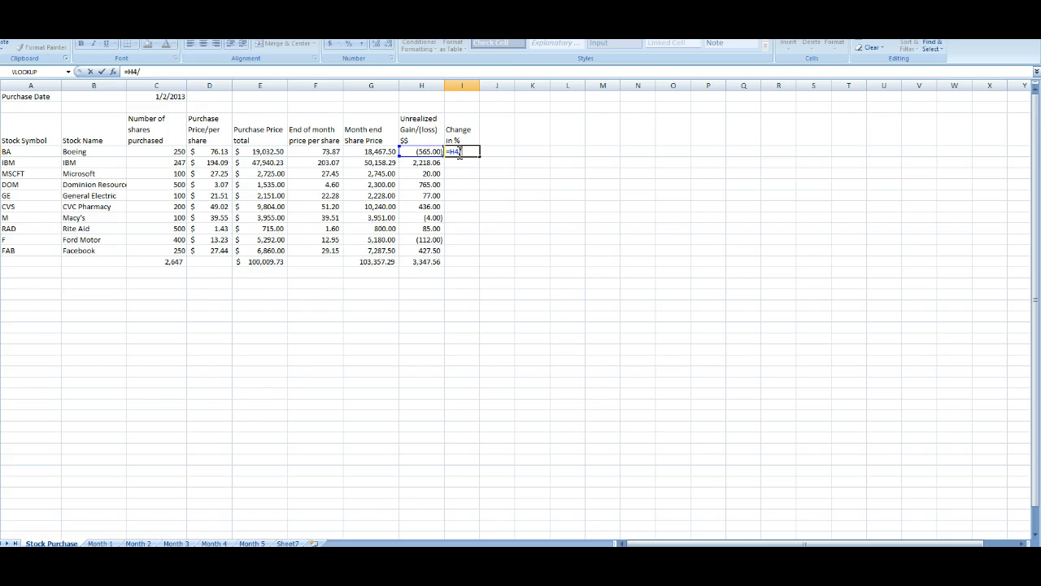
click(379, 149)
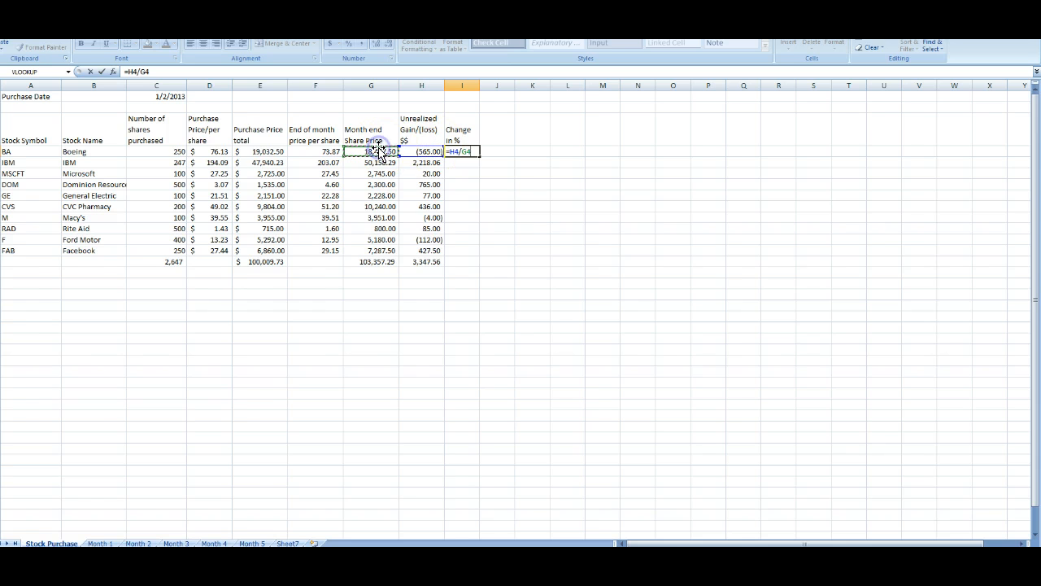
key(Return)
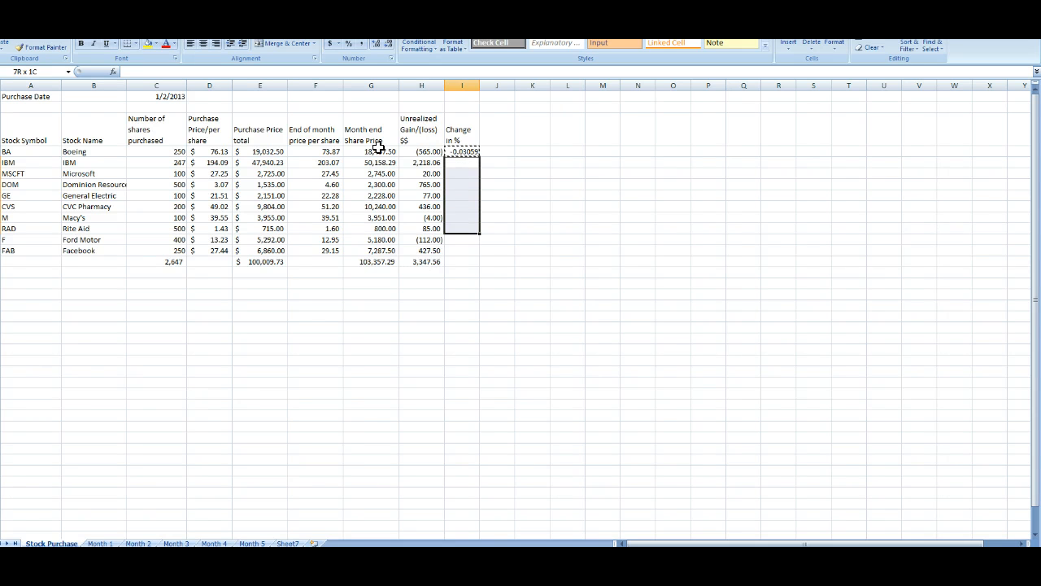
key(Return)
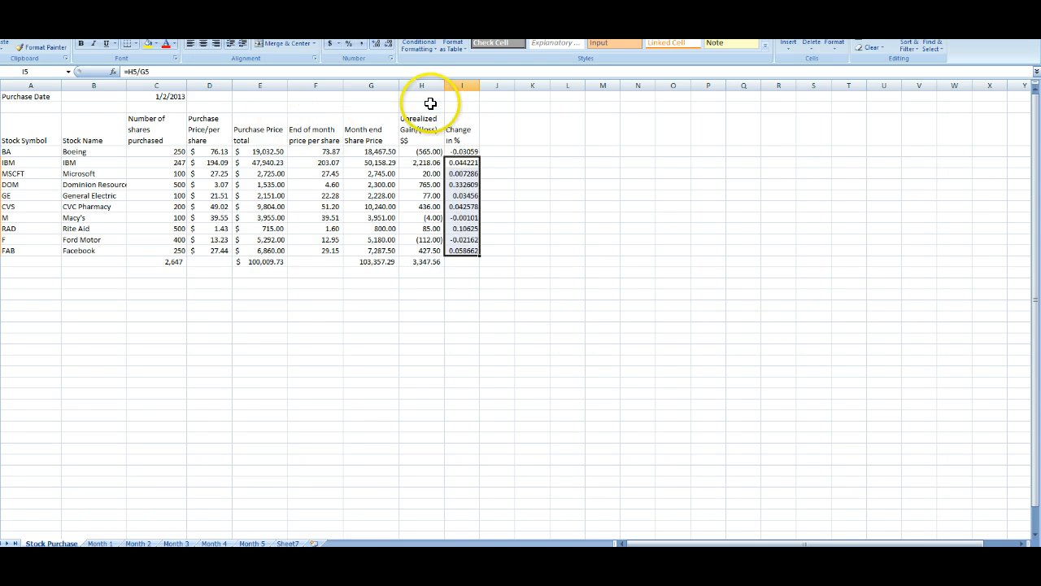
Step: Format the Change in % values for all ten stocks as percentages
drag(462, 153, 455, 252)
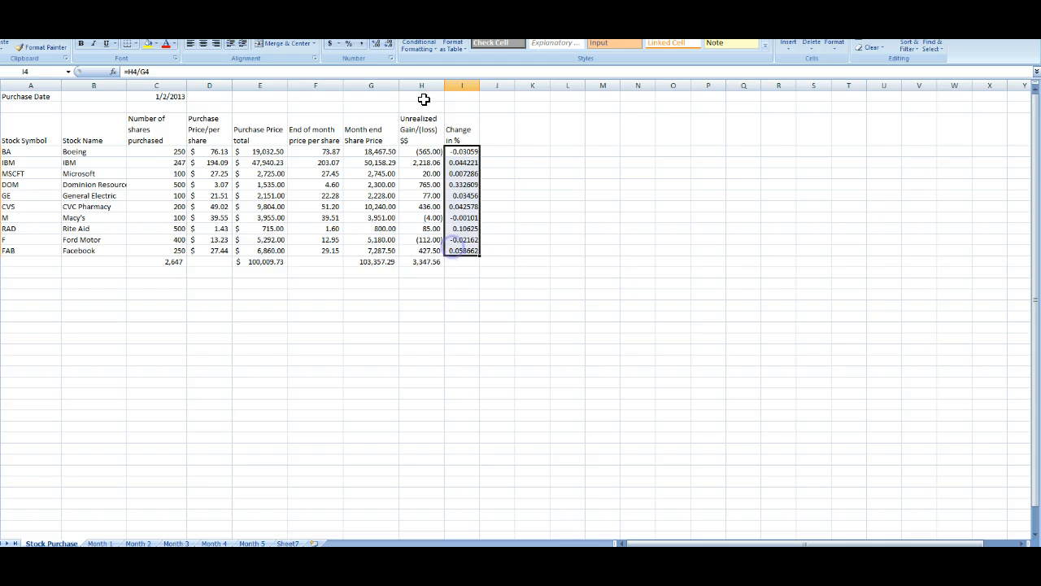
click(350, 49)
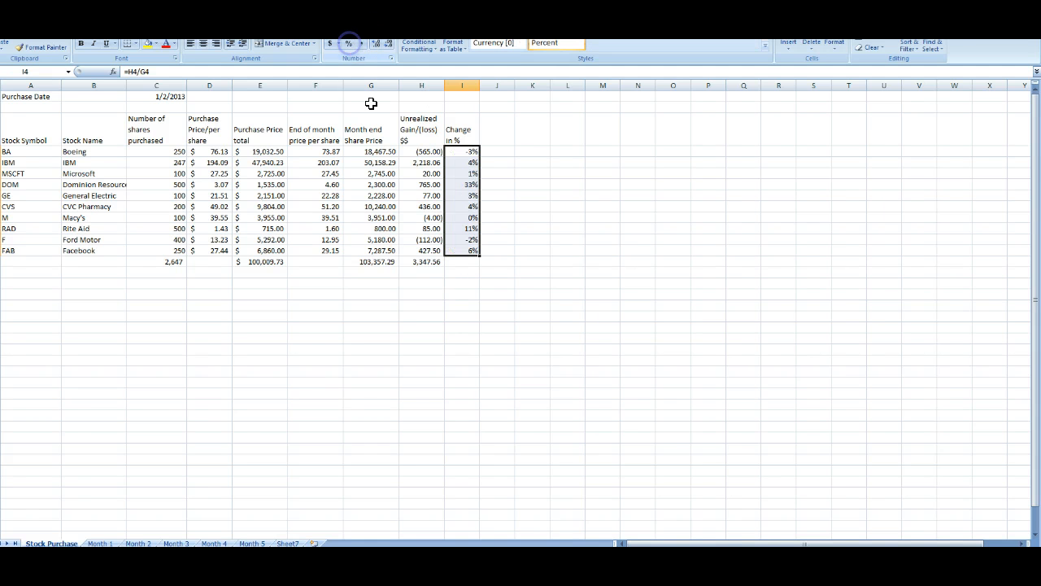
click(393, 295)
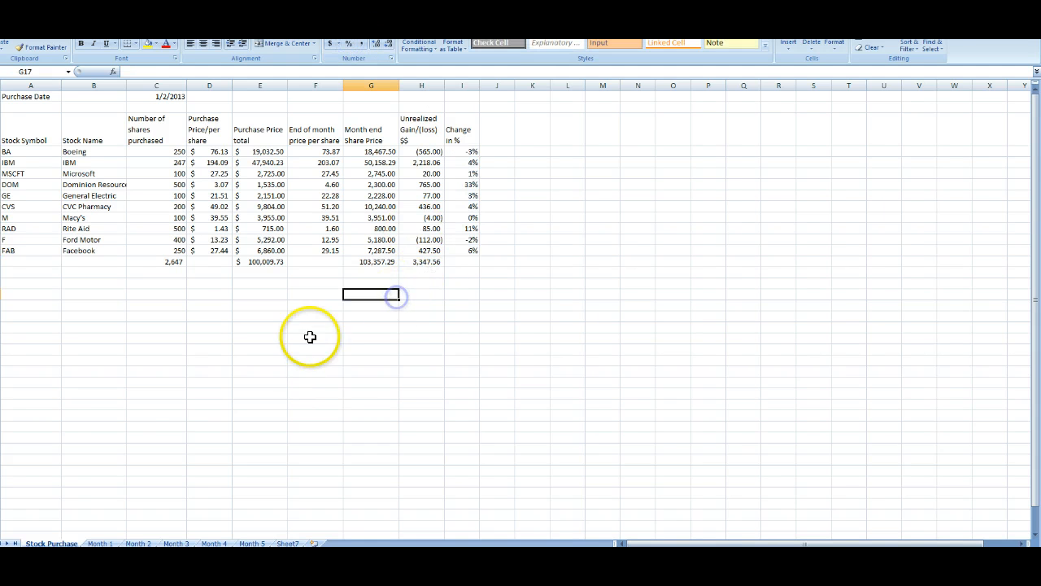
Step: On the Month 1 sheet, widen the columns so the pasted headers and values fit
click(102, 543)
click(33, 102)
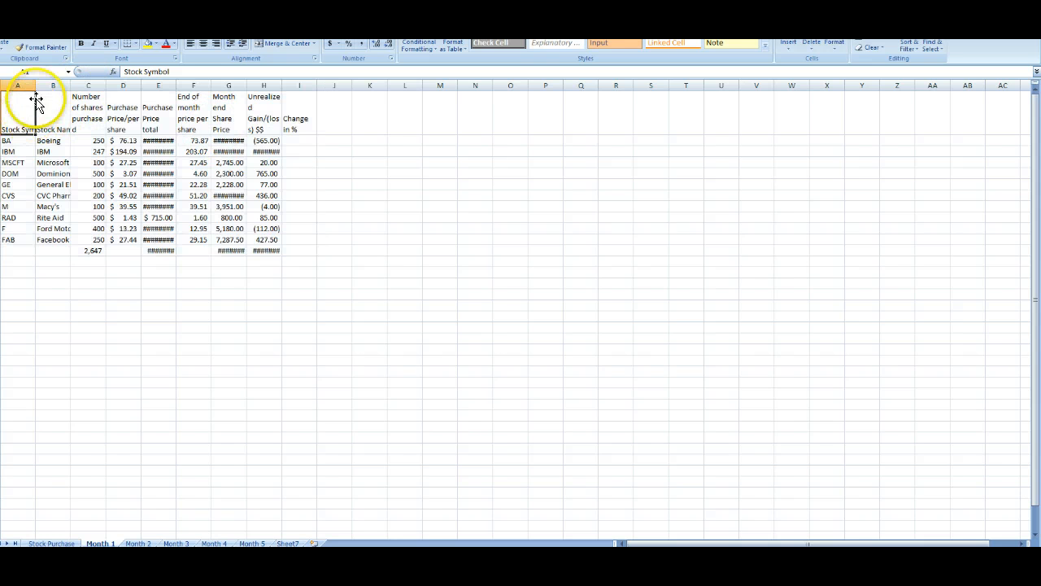
drag(35, 84, 140, 86)
drag(209, 85, 221, 85)
drag(292, 85, 347, 85)
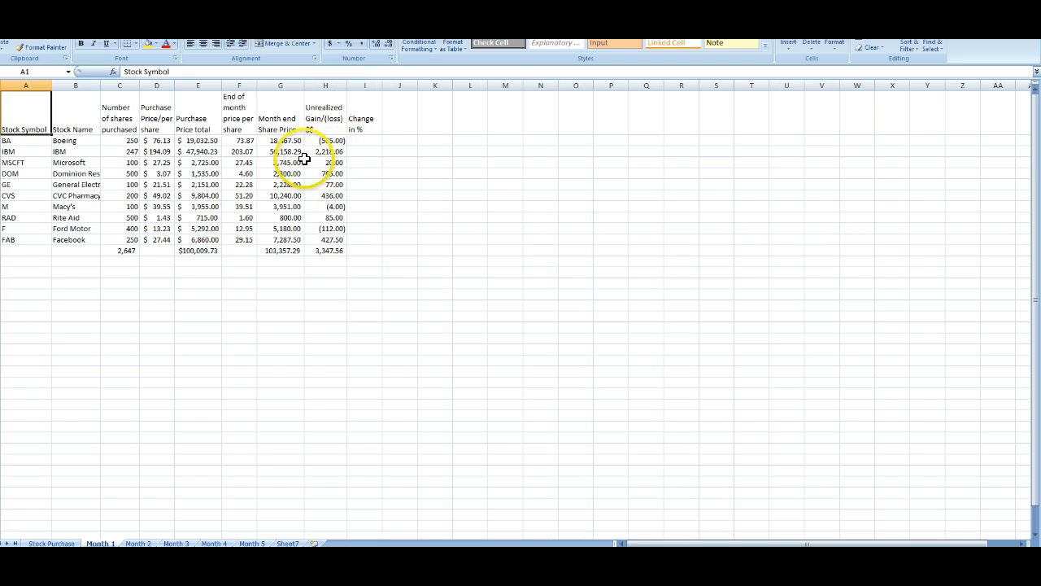
click(74, 134)
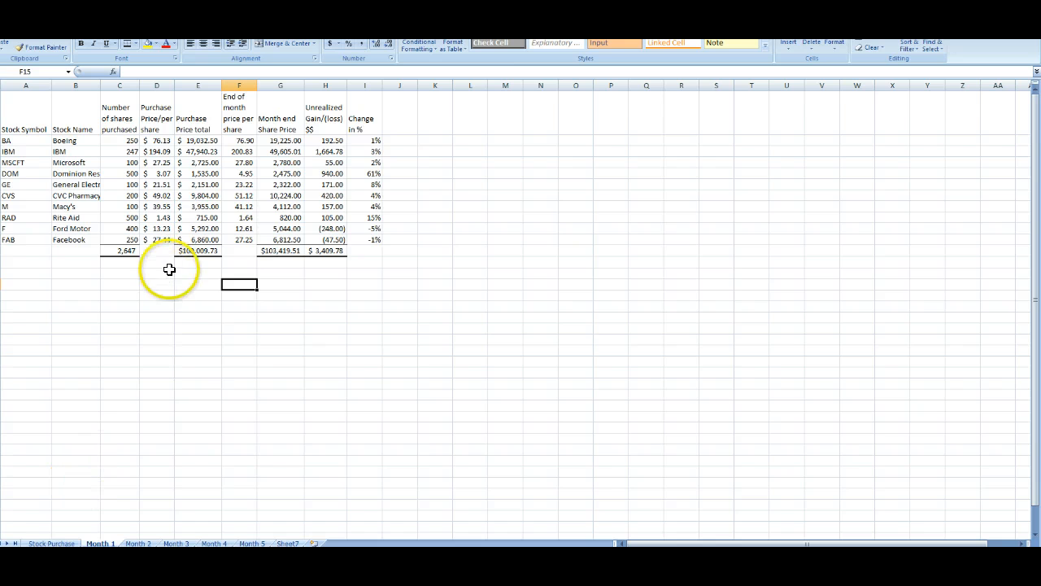
Step: Apply the Good cell style to the Purchase Price/per share and End of month price per share columns
click(247, 140)
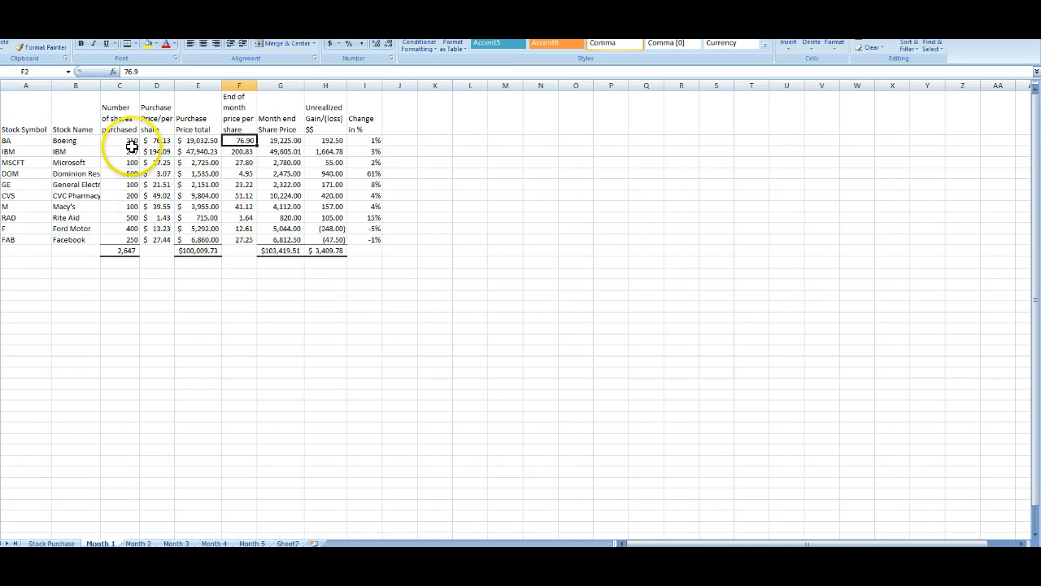
drag(154, 140, 163, 218)
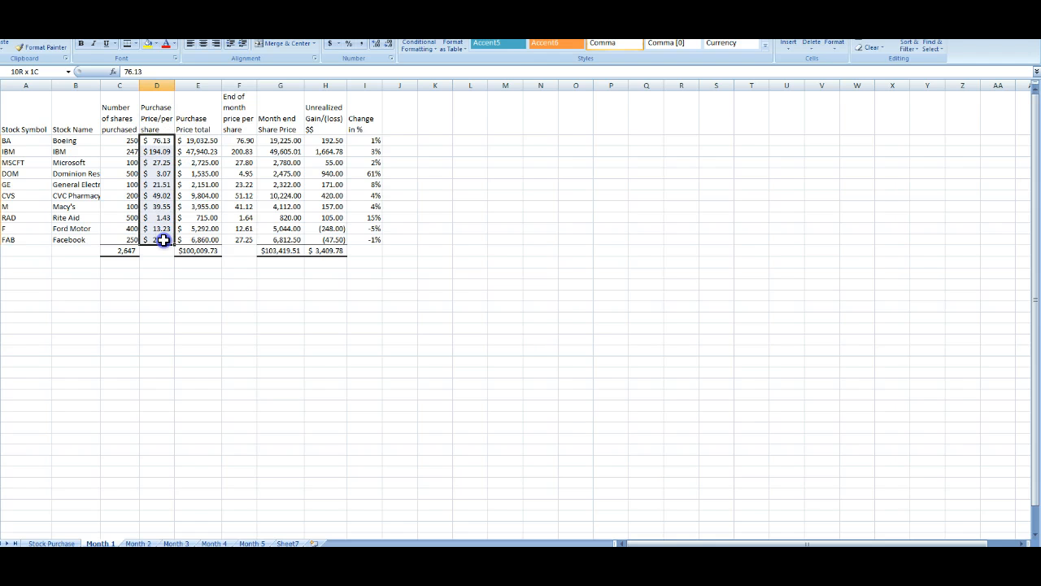
drag(158, 111, 152, 242)
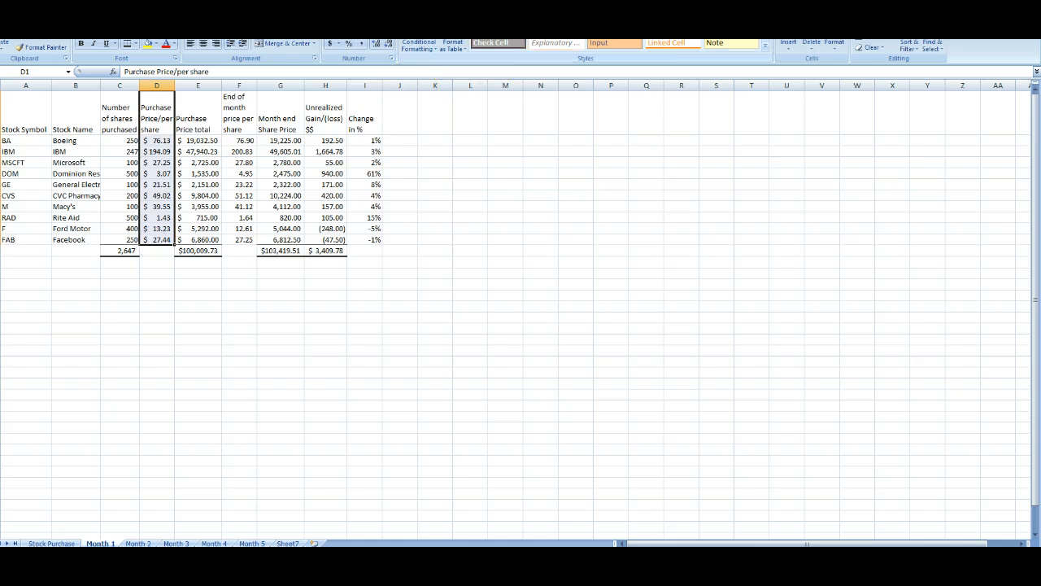
click(119, 306)
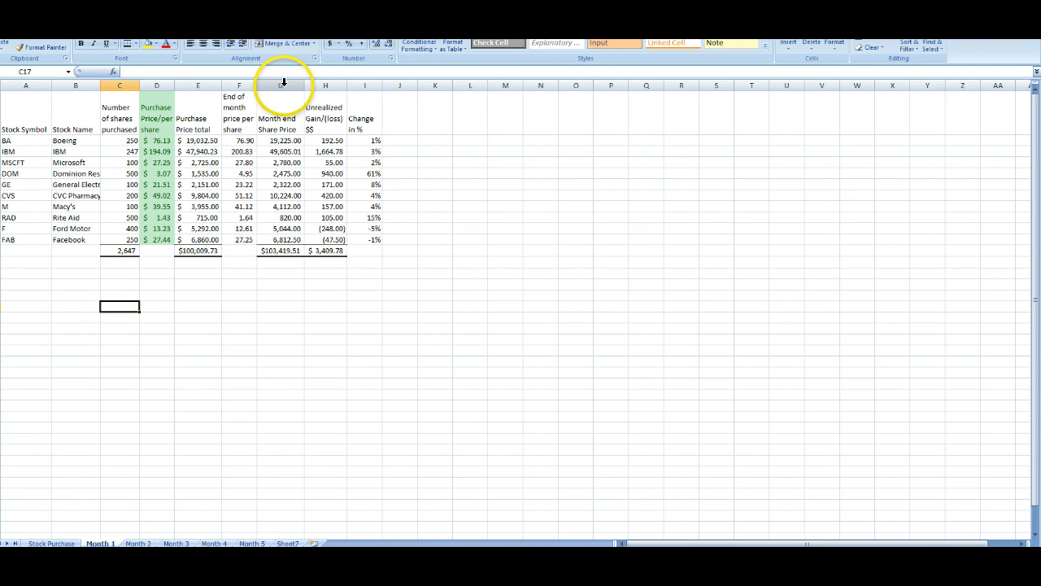
click(239, 84)
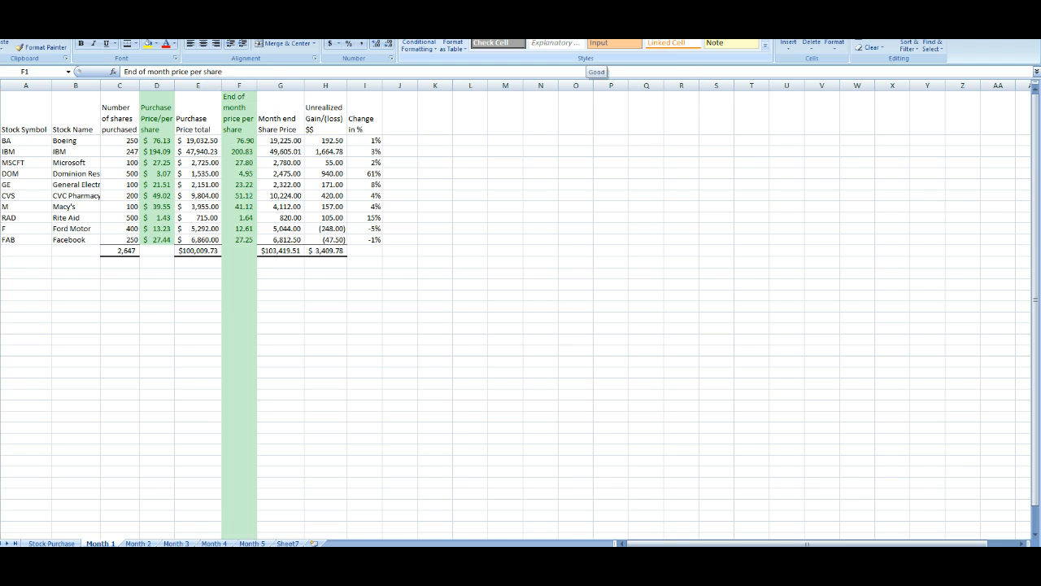
drag(236, 102, 238, 249)
click(614, 33)
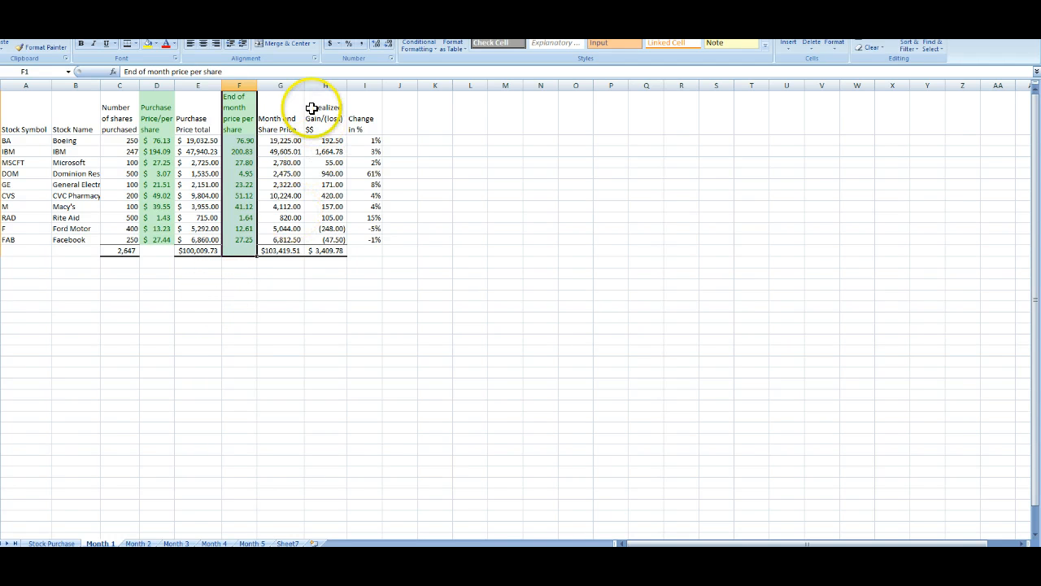
Step: Inspect Boeing's month-end value and gain formulas on Month 1 and the month-end total on Stock Purchase
click(281, 141)
click(325, 140)
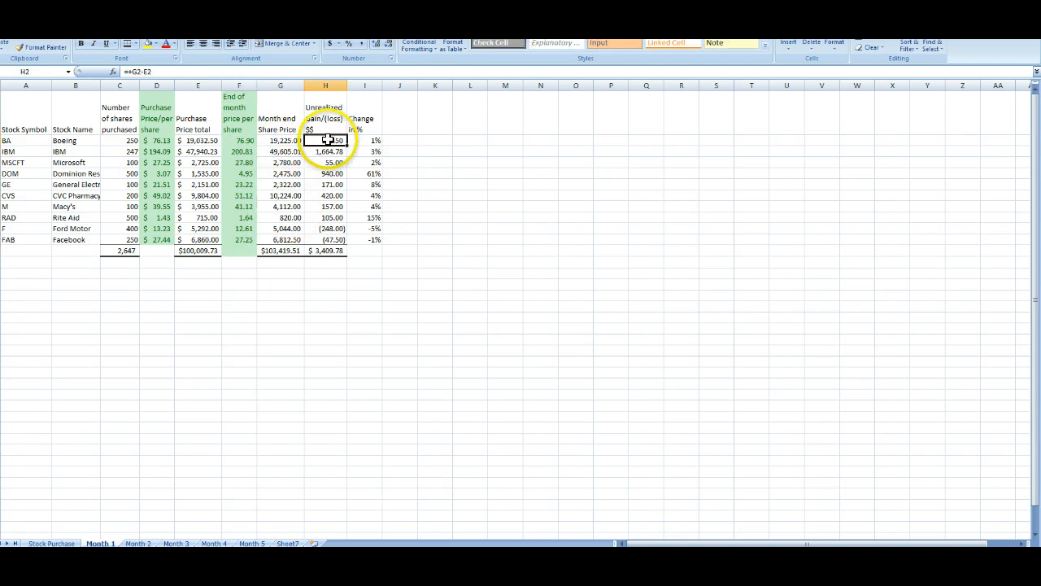
click(290, 140)
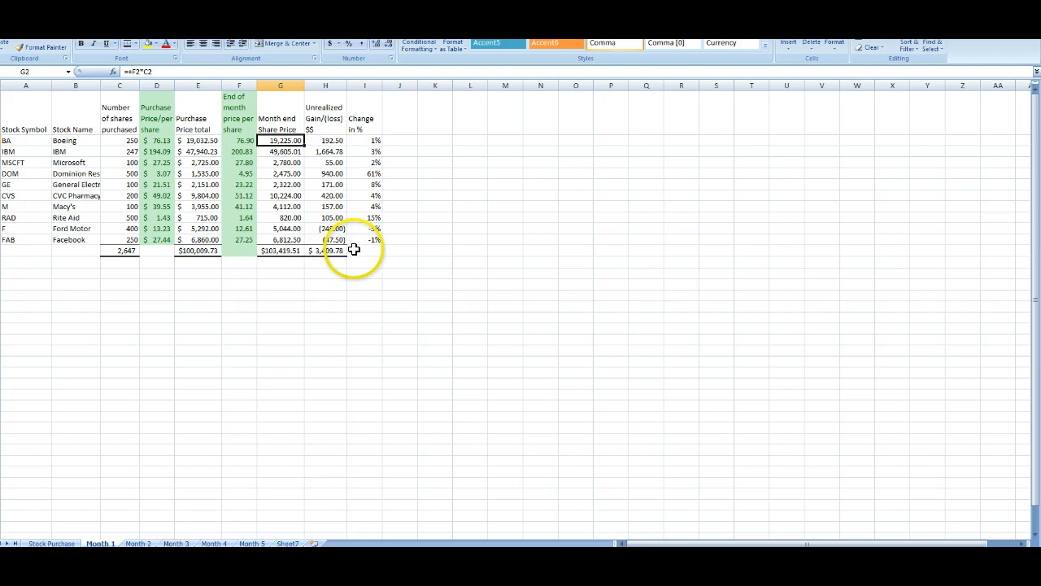
click(57, 543)
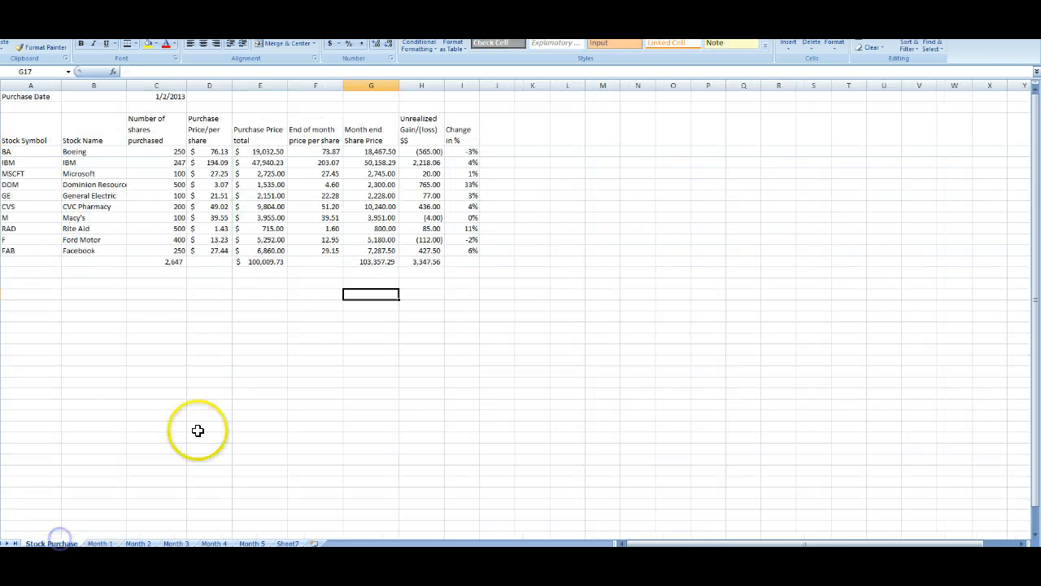
click(381, 259)
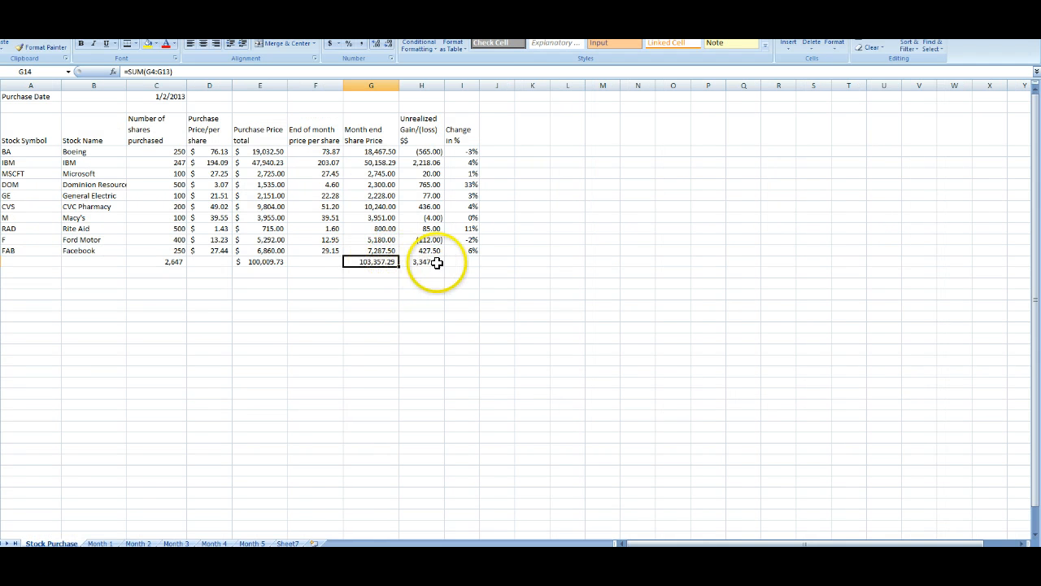
Step: Return to the Month 1 sheet and switch to the Yahoo Finance historical prices page
click(101, 543)
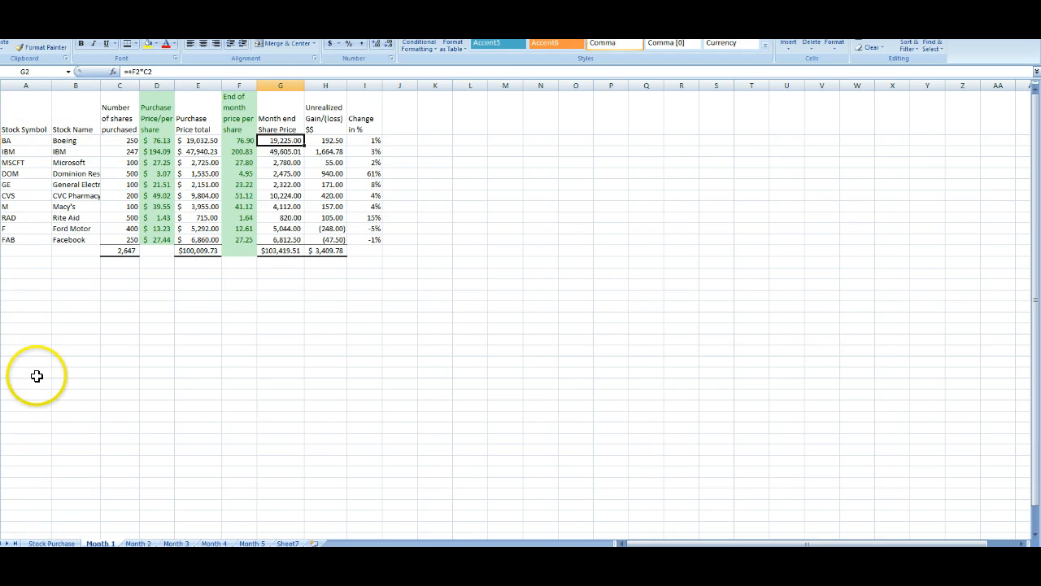
click(122, 556)
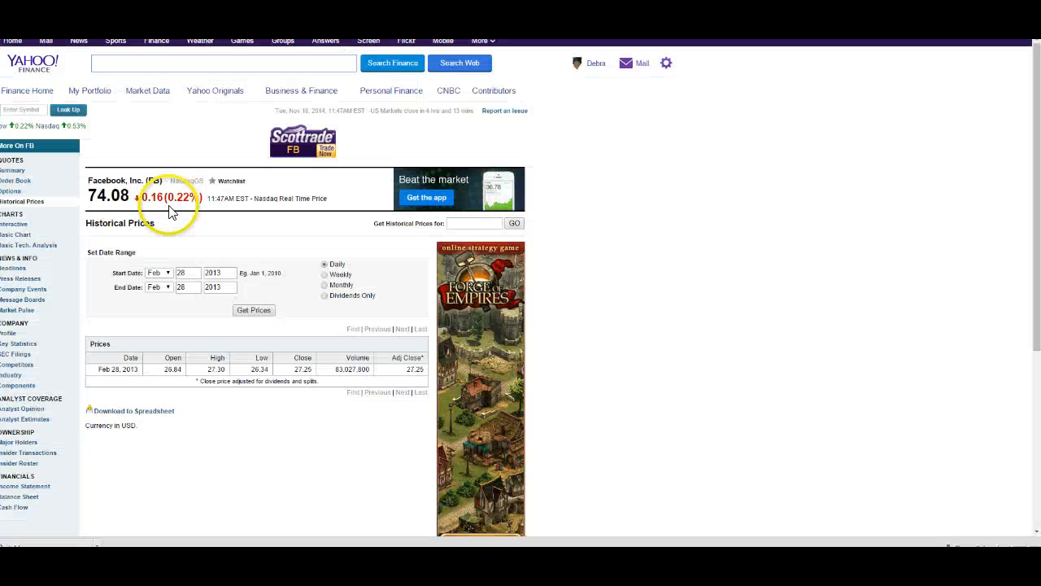
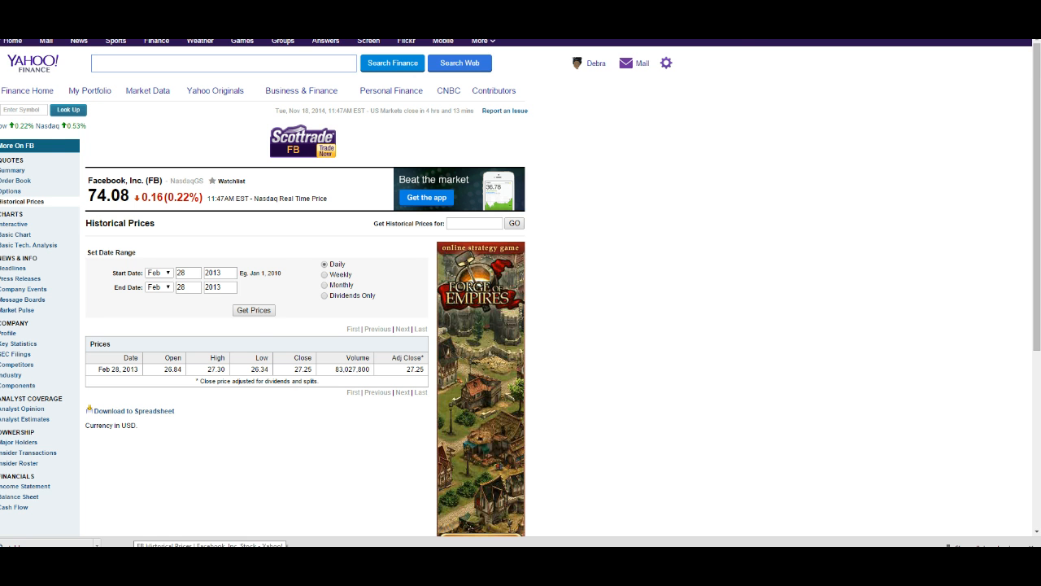
Step: Switch back to the spreadsheet and review the Month 1 end-of-month prices, month-end values and unrealized gain/loss formulas
click(212, 556)
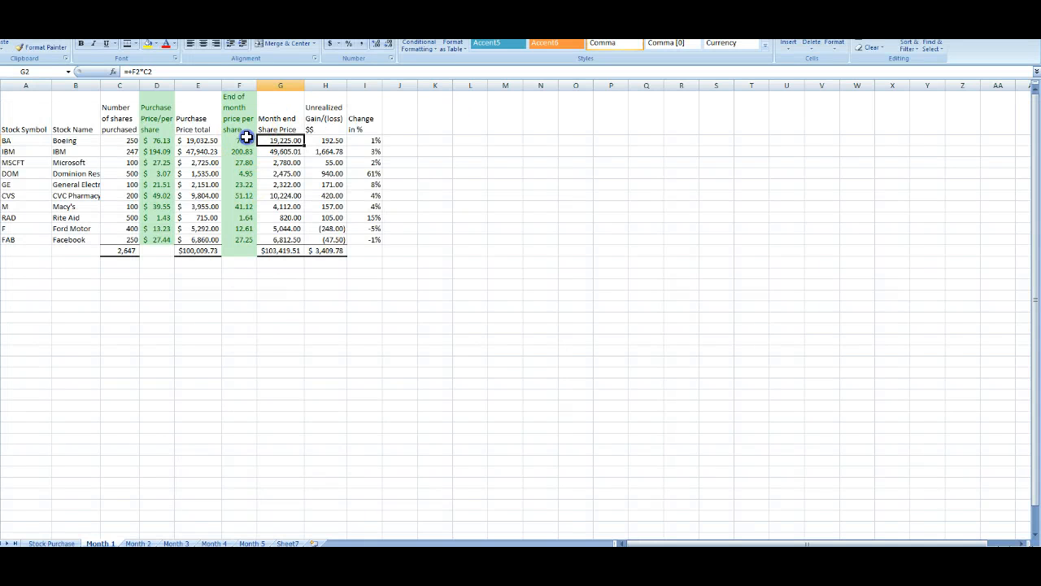
click(245, 138)
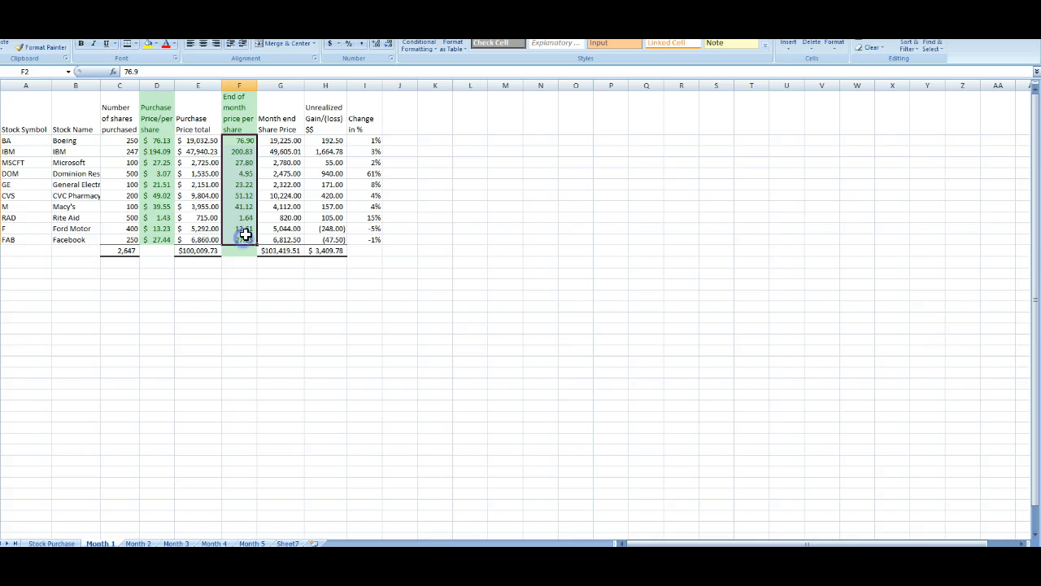
click(283, 134)
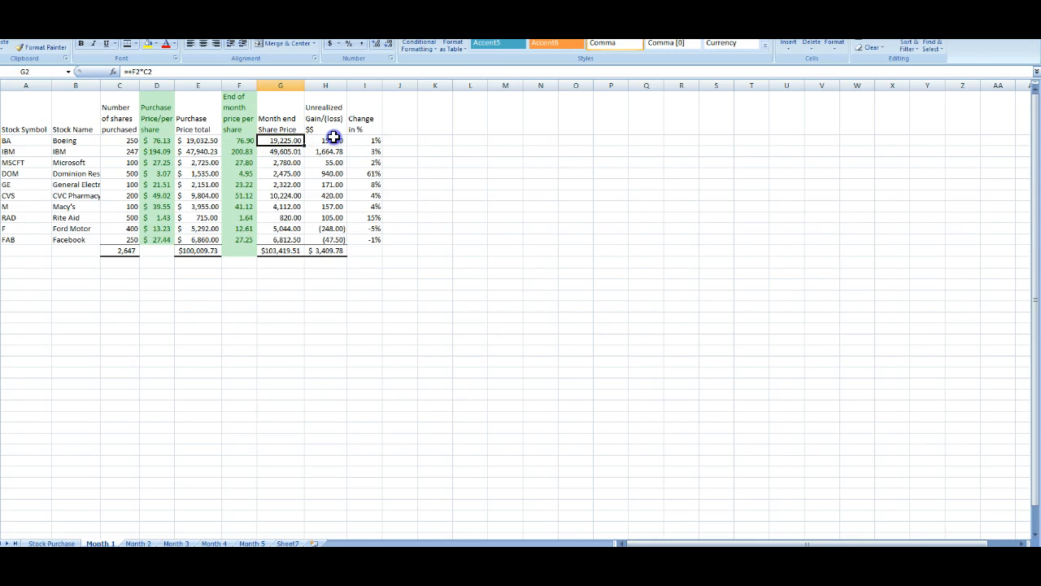
click(334, 137)
click(284, 137)
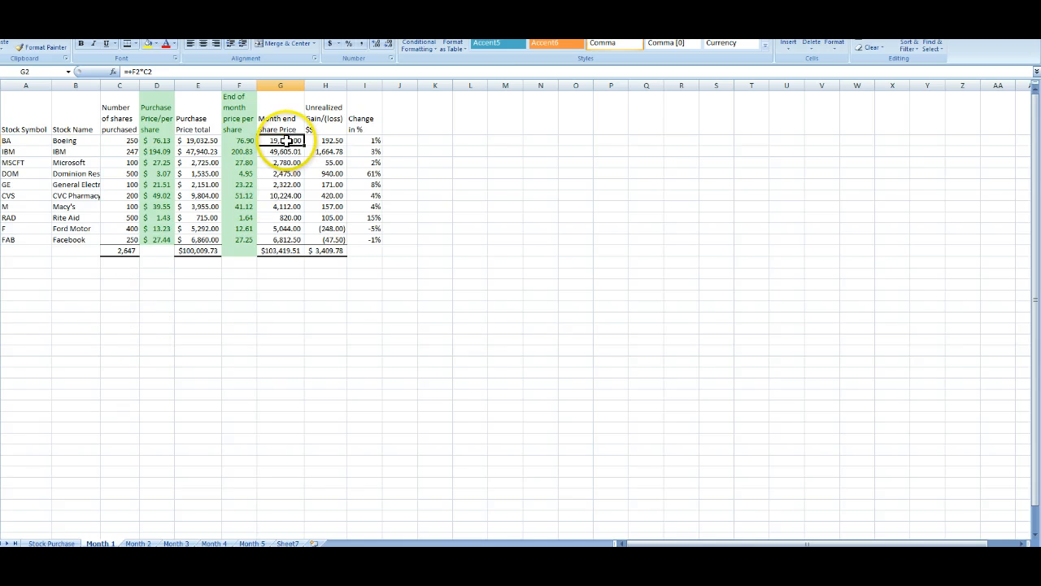
drag(286, 140, 279, 249)
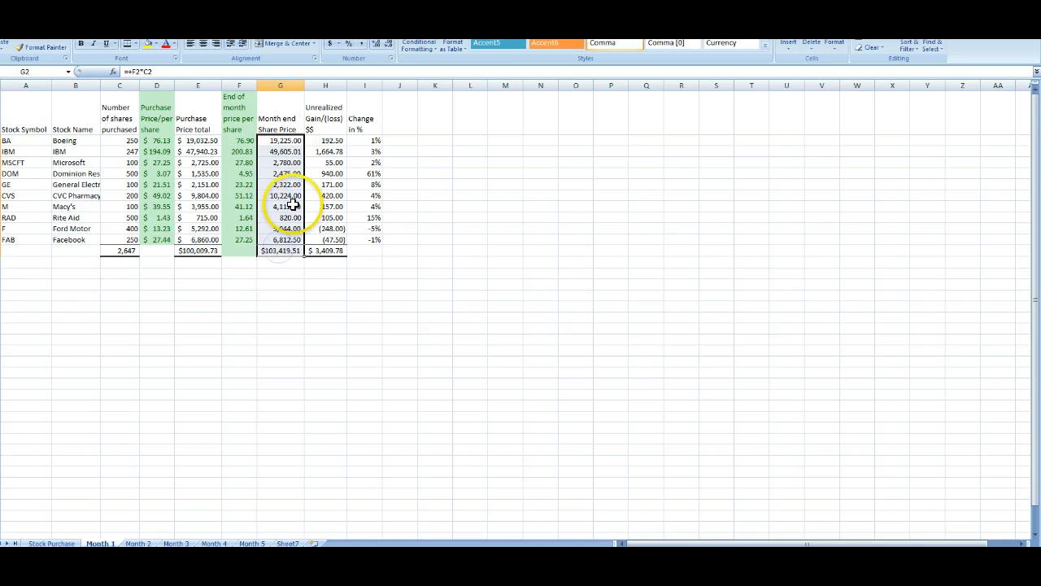
drag(336, 140, 340, 237)
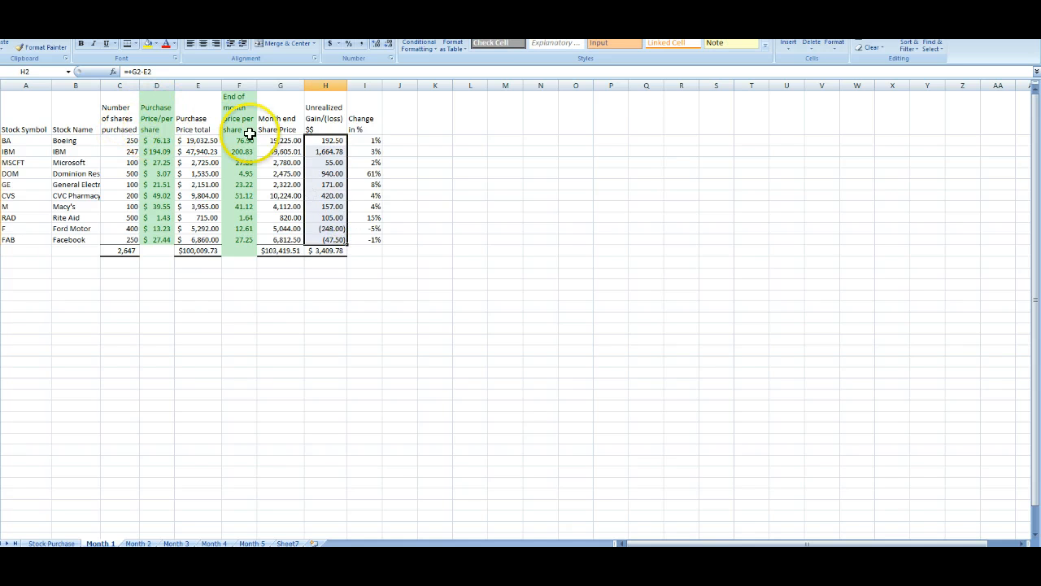
click(200, 139)
click(283, 141)
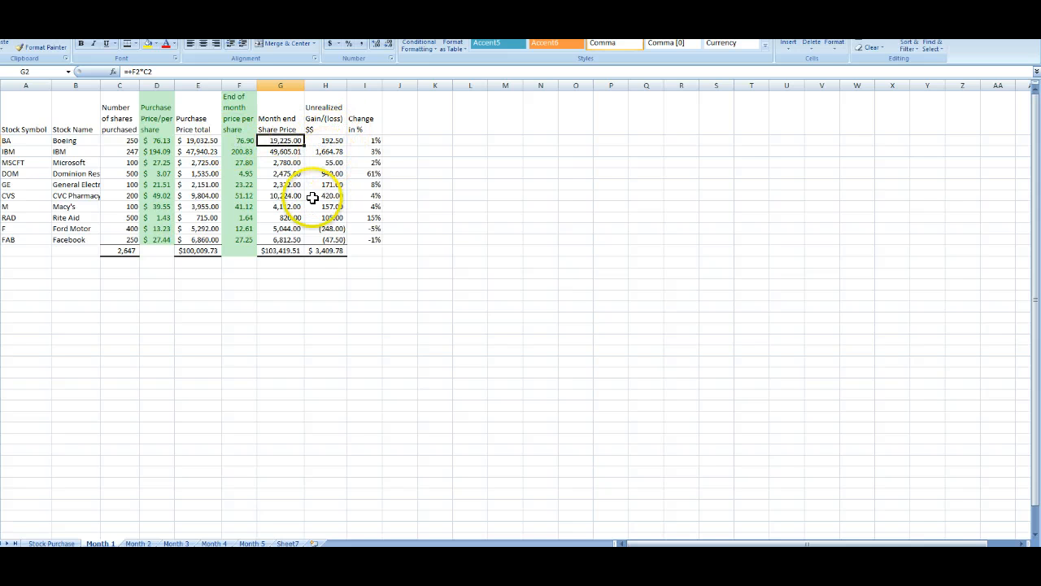
click(41, 272)
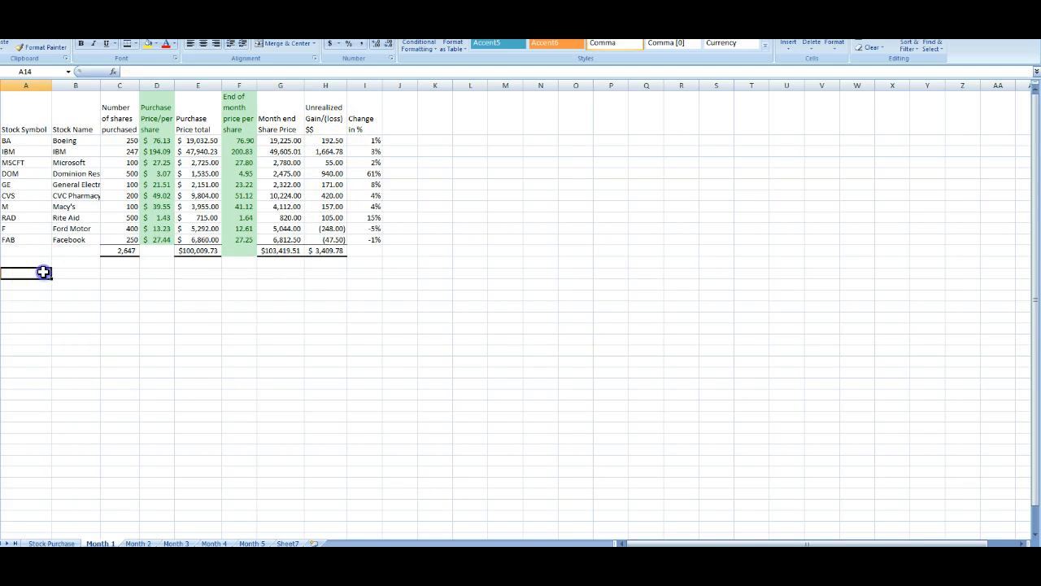
click(86, 274)
click(130, 274)
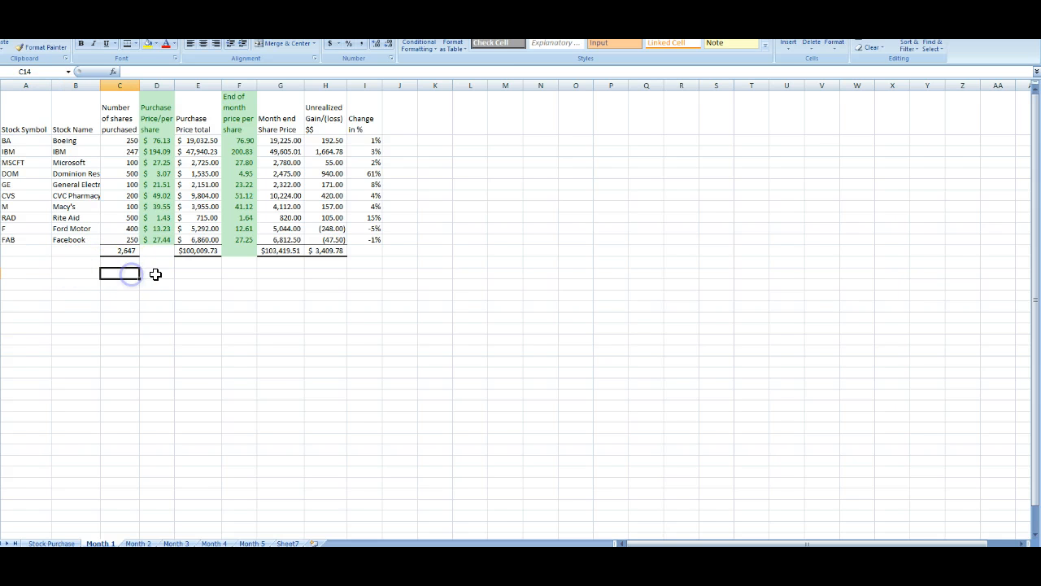
click(156, 275)
click(192, 277)
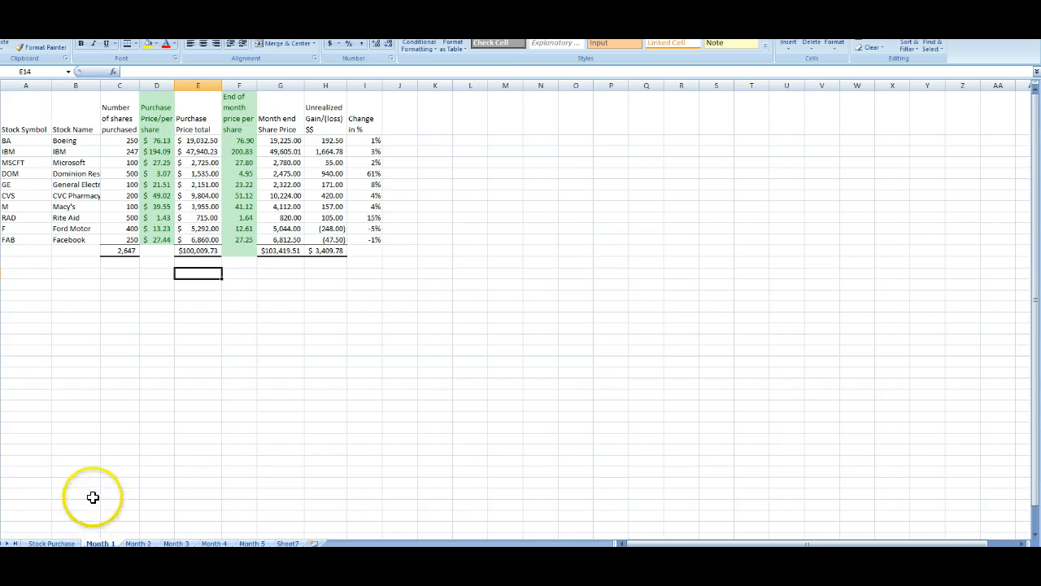
click(139, 543)
click(106, 542)
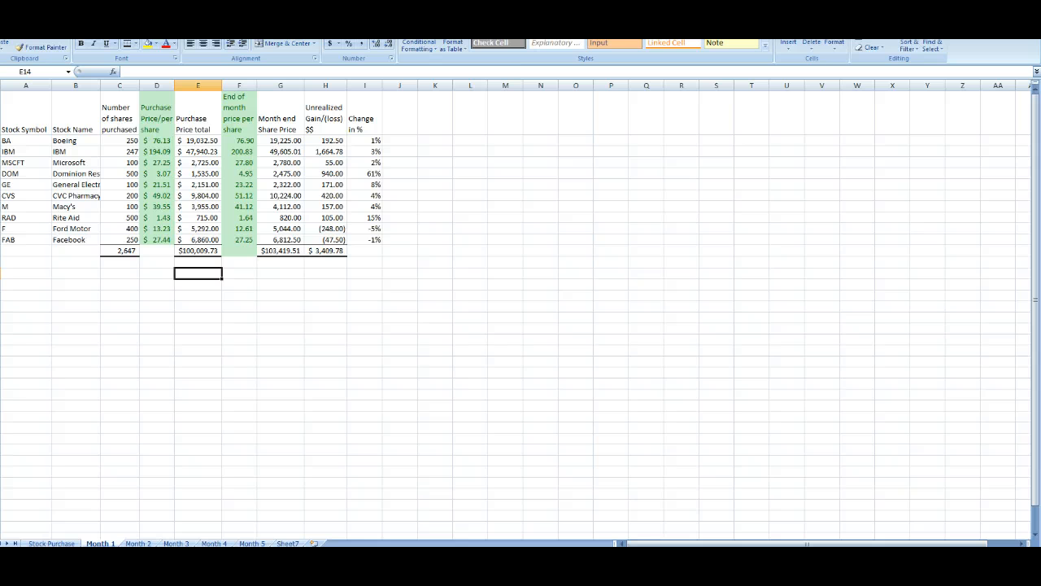
drag(27, 118, 351, 253)
click(34, 112)
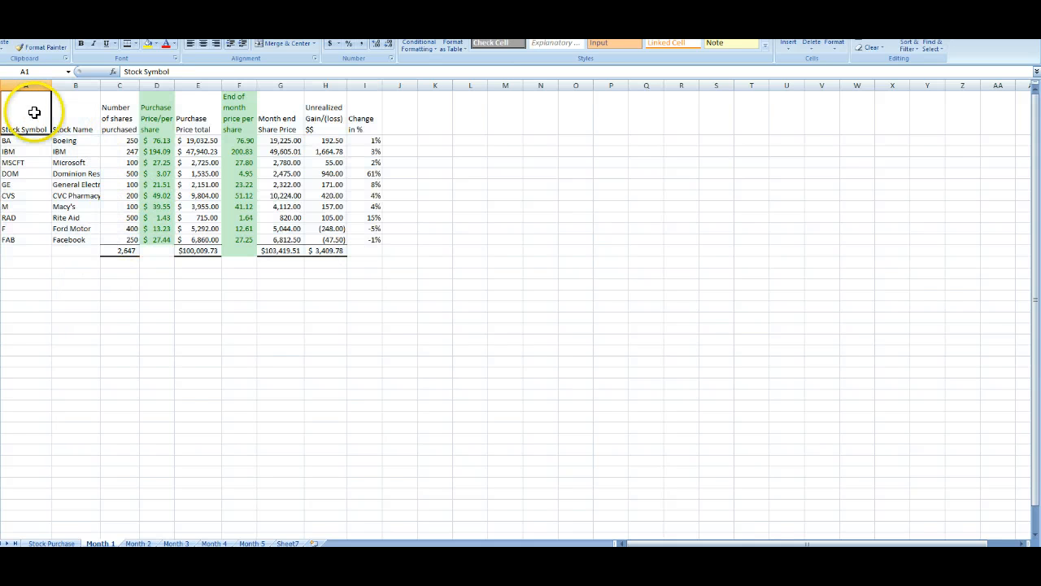
click(24, 142)
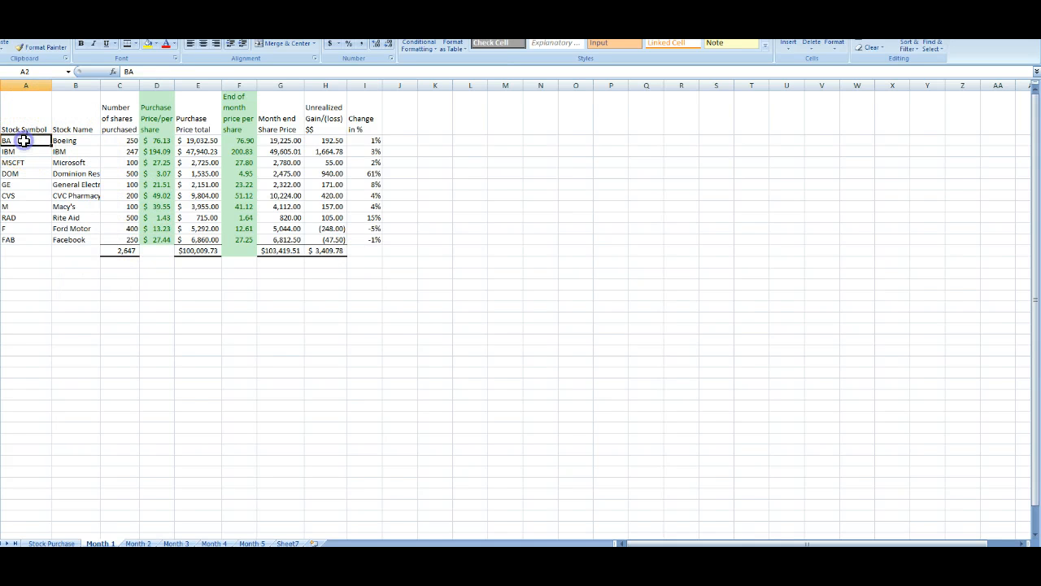